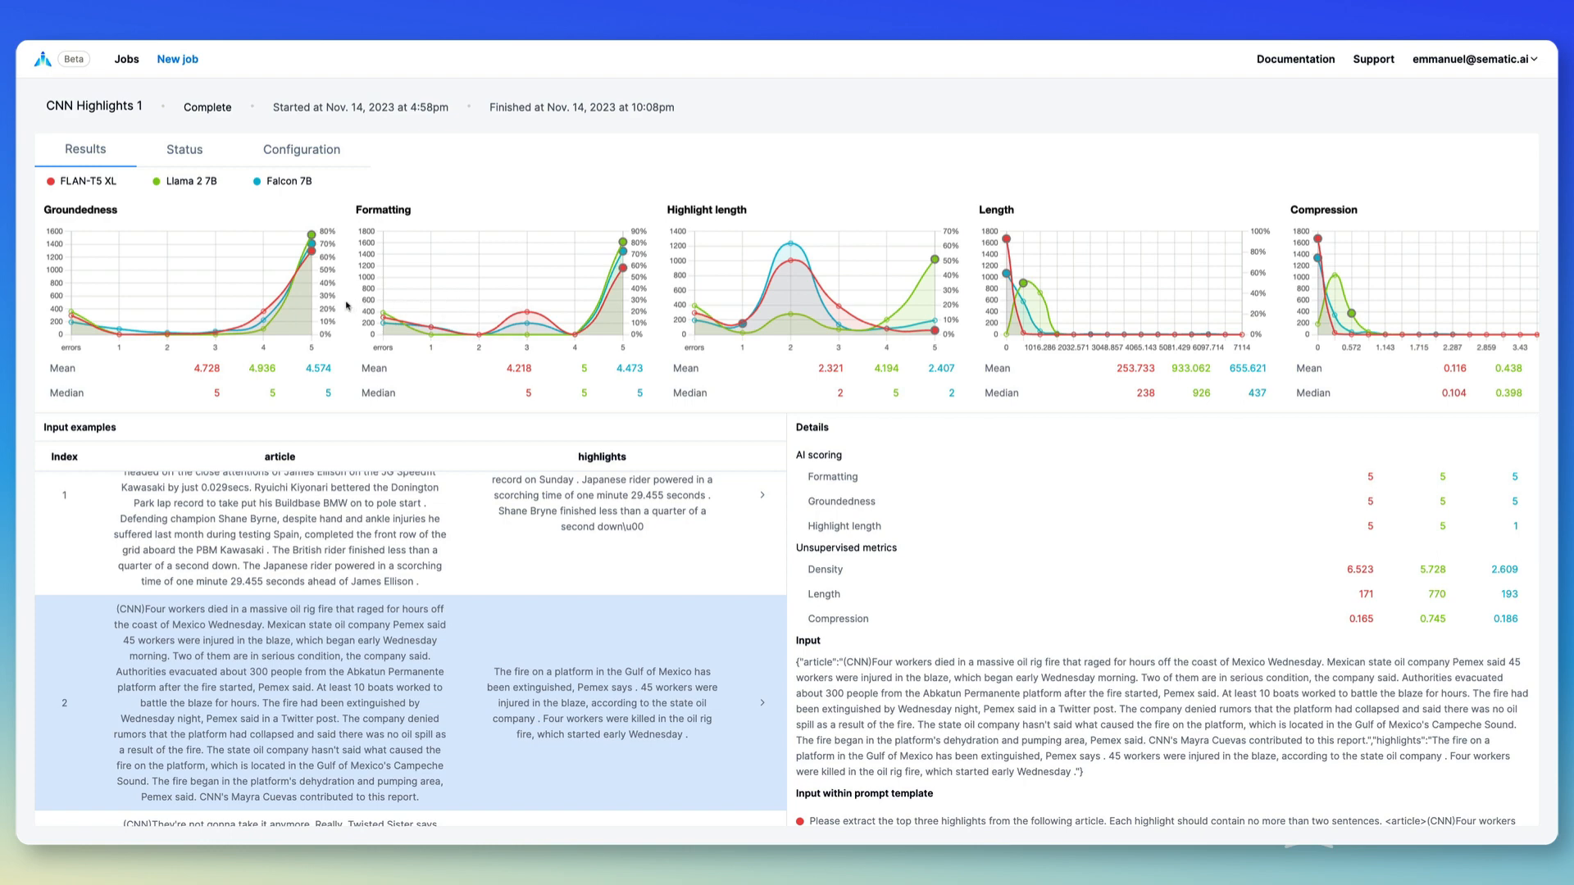
Examine the details and model inferences for the third input example, the Twisted Sister article, in the CNN Highlights 1 results
scroll(375, 683, down, 1)
scroll(375, 683, down, 3)
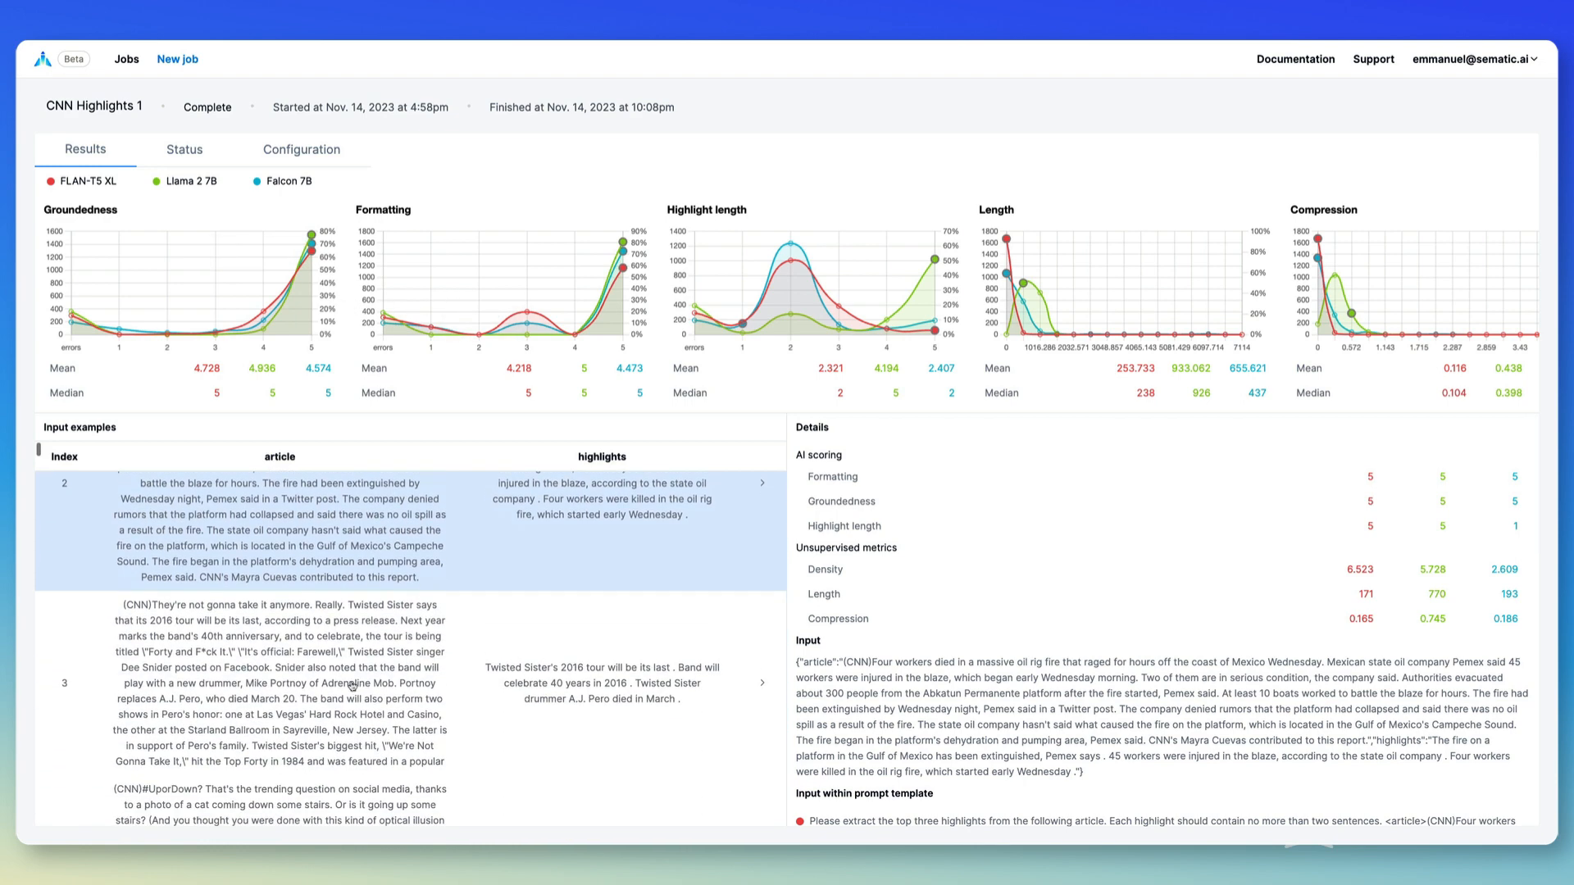
click(353, 685)
scroll(926, 660, down, 10)
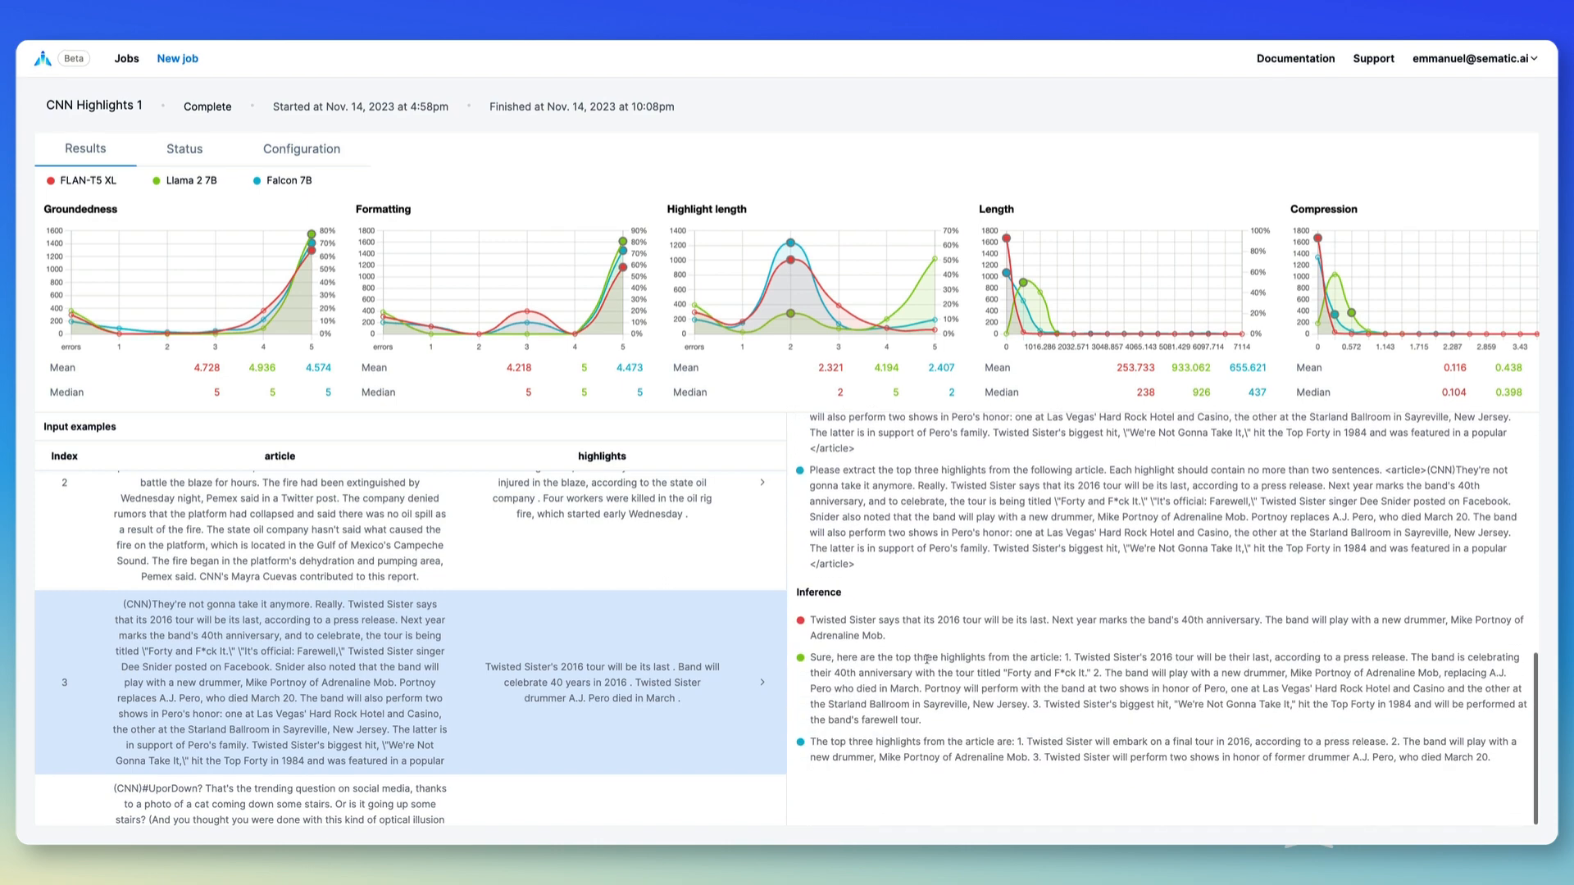
Check the status and configuration of the CNN Highlights 1 job, and return to its results
click(185, 150)
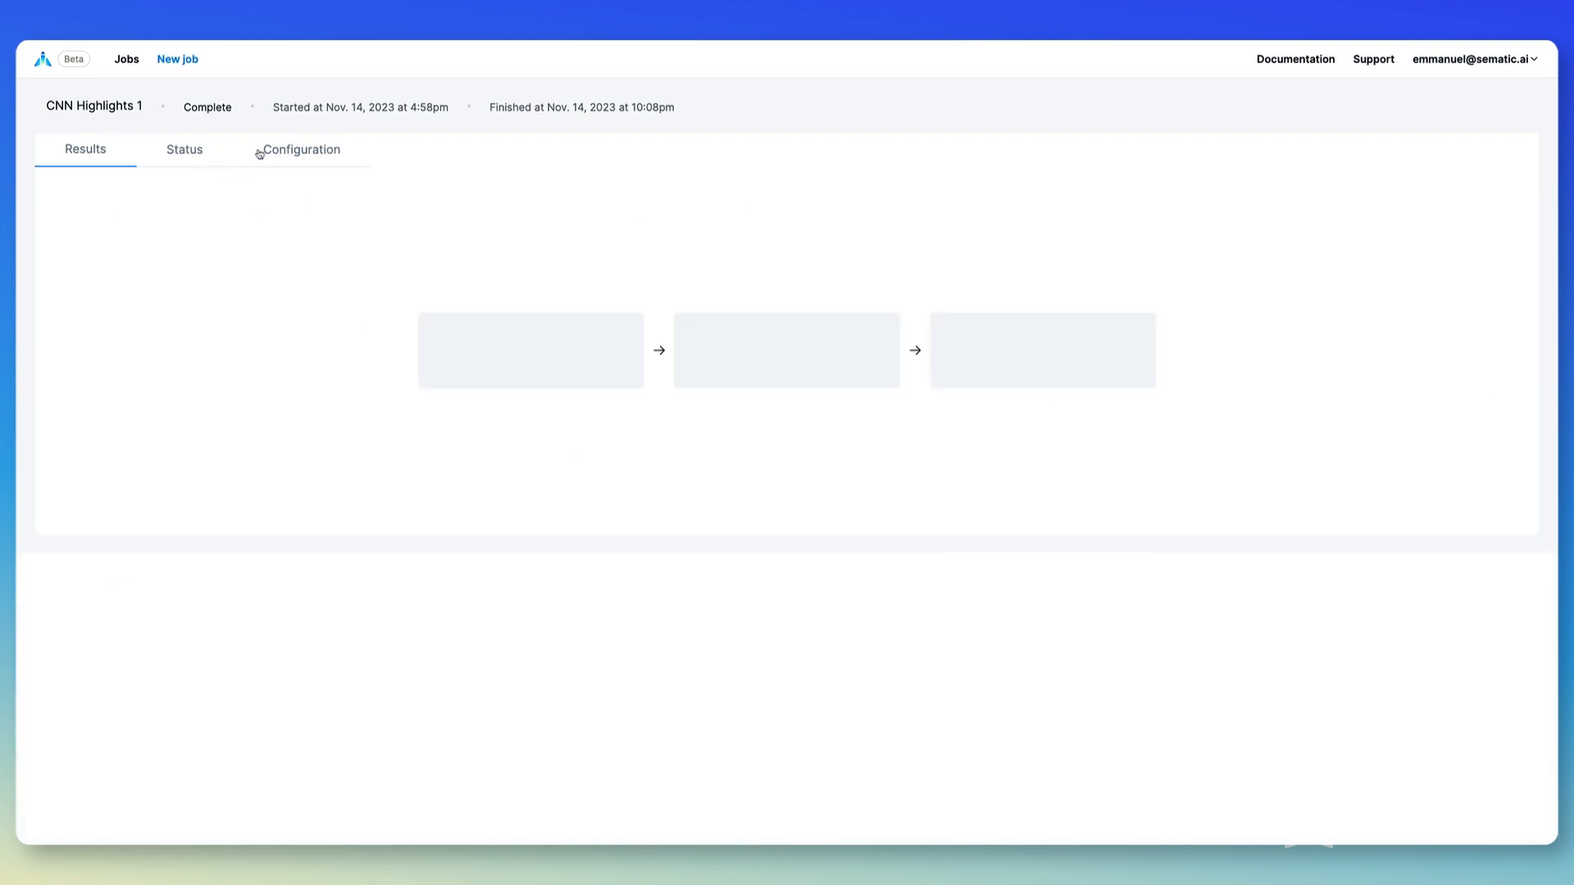
click(292, 151)
click(90, 150)
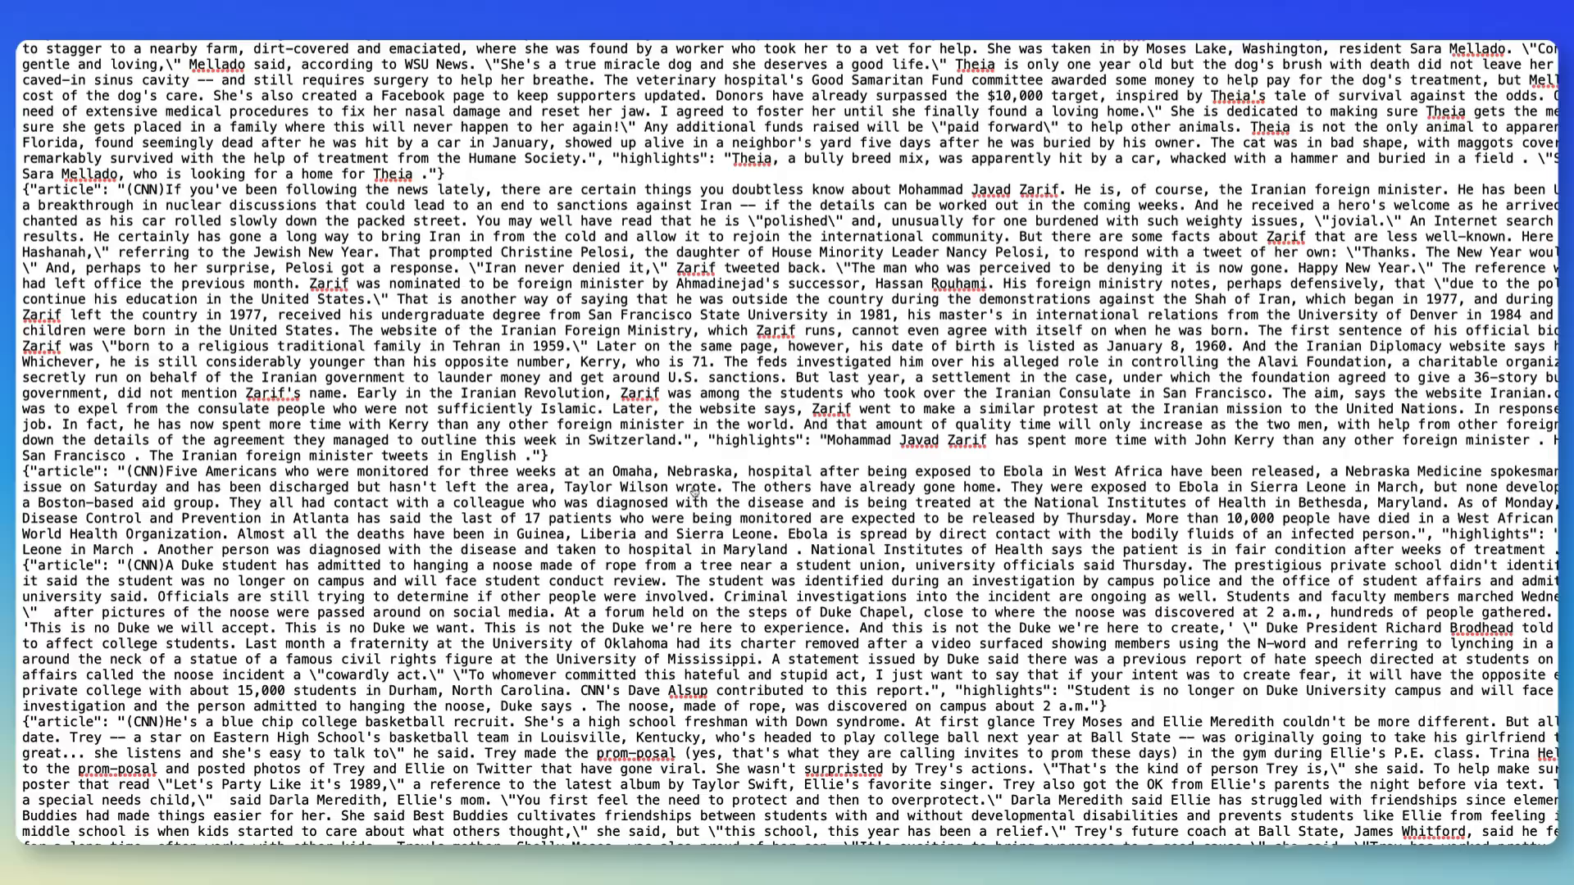
Look through the raw dataset of CNN articles and their highlights
scroll(490, 307, down, 15)
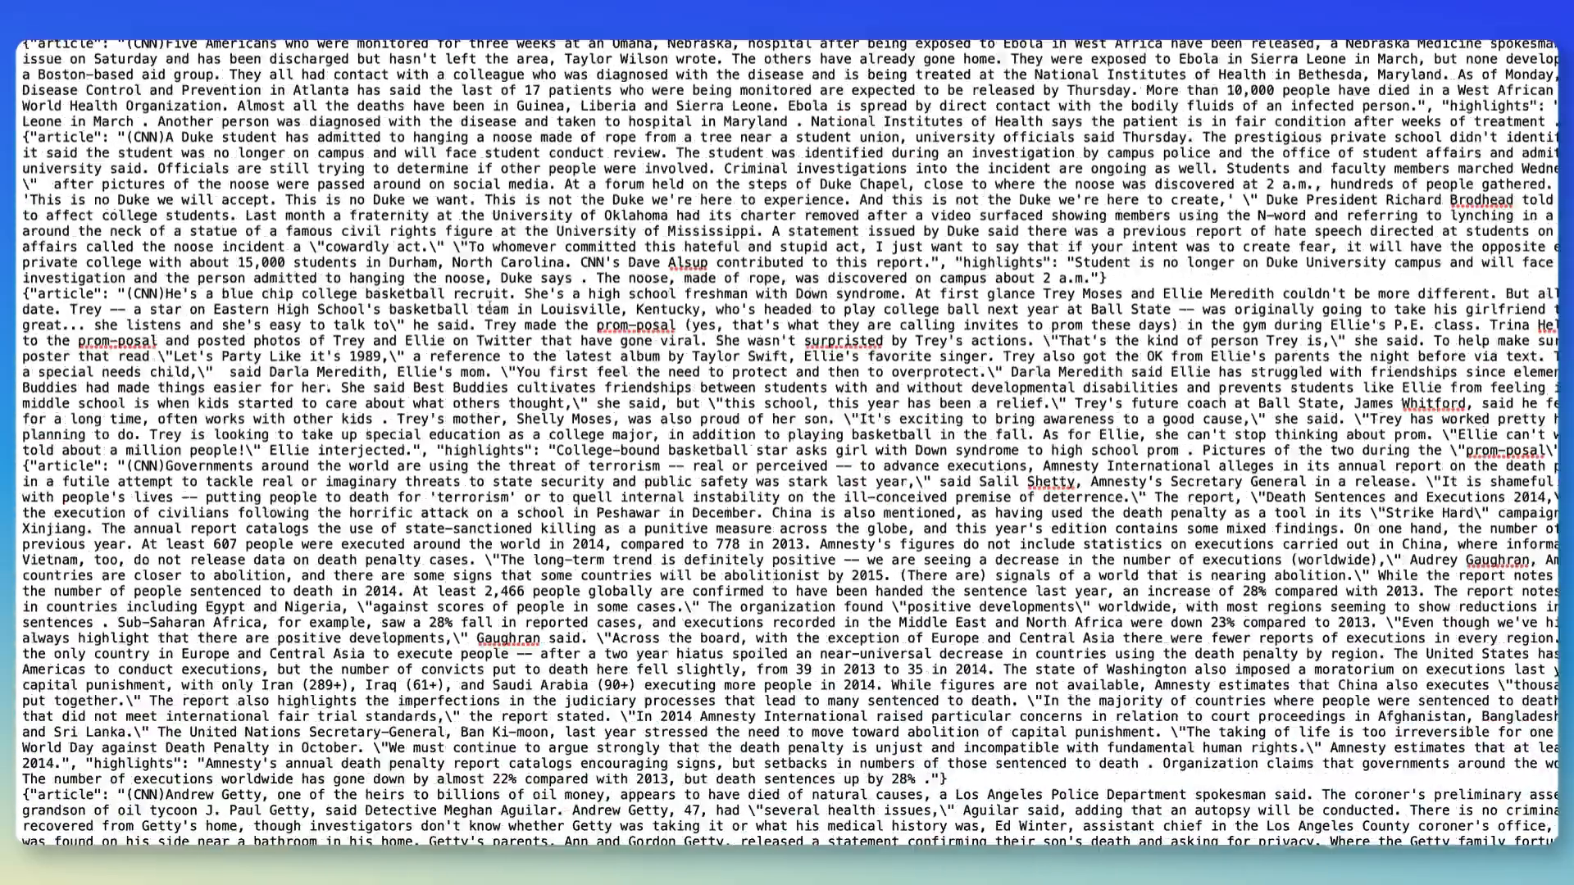
scroll(490, 307, down, 20)
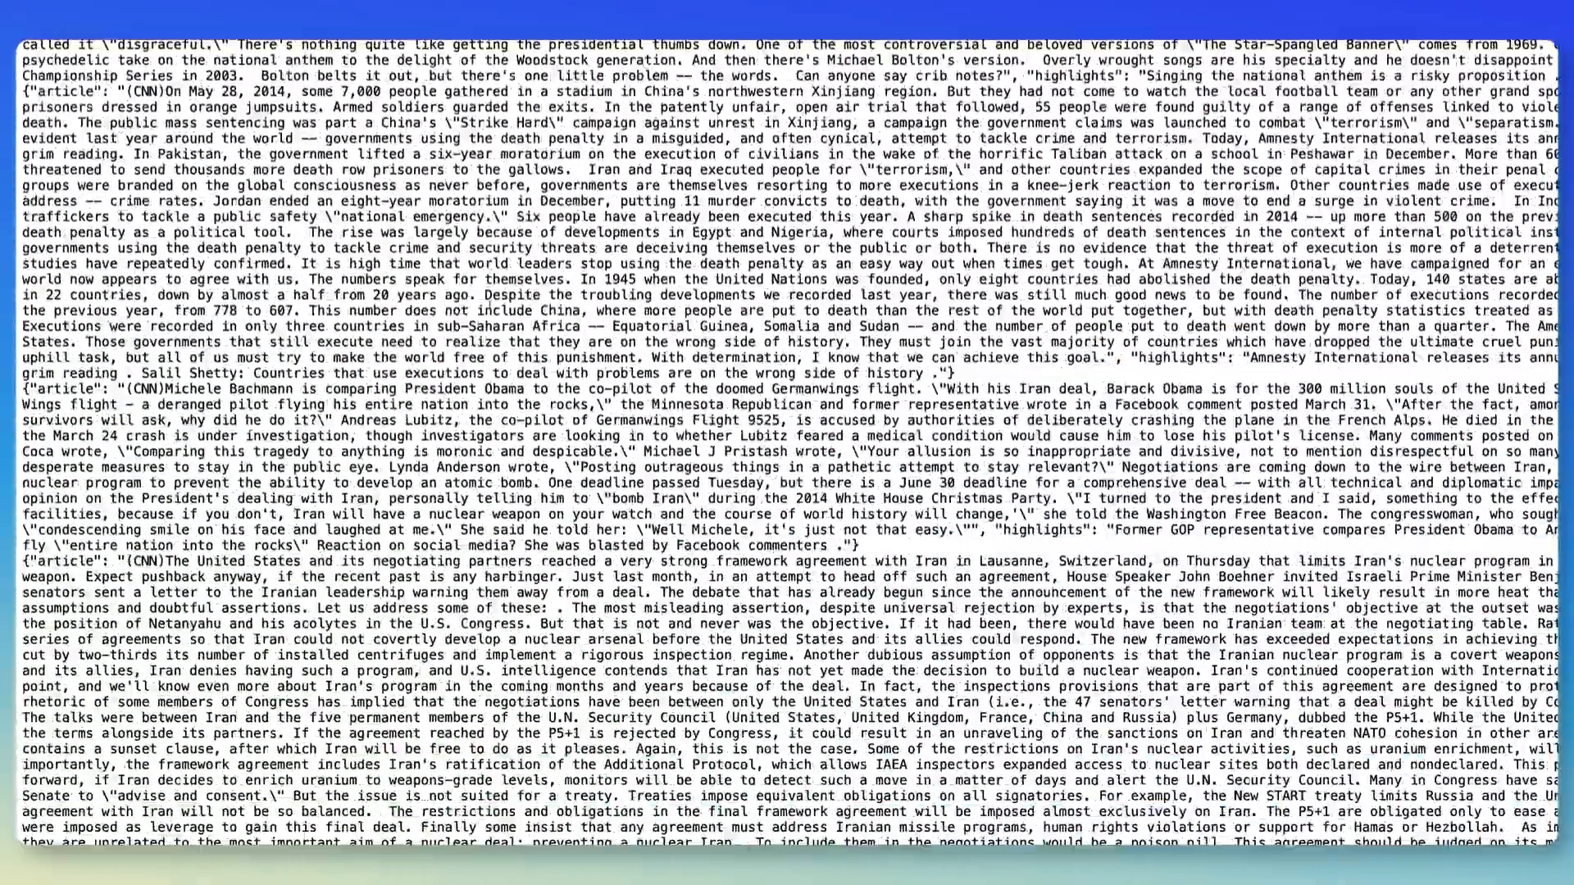
scroll(490, 305, down, 3)
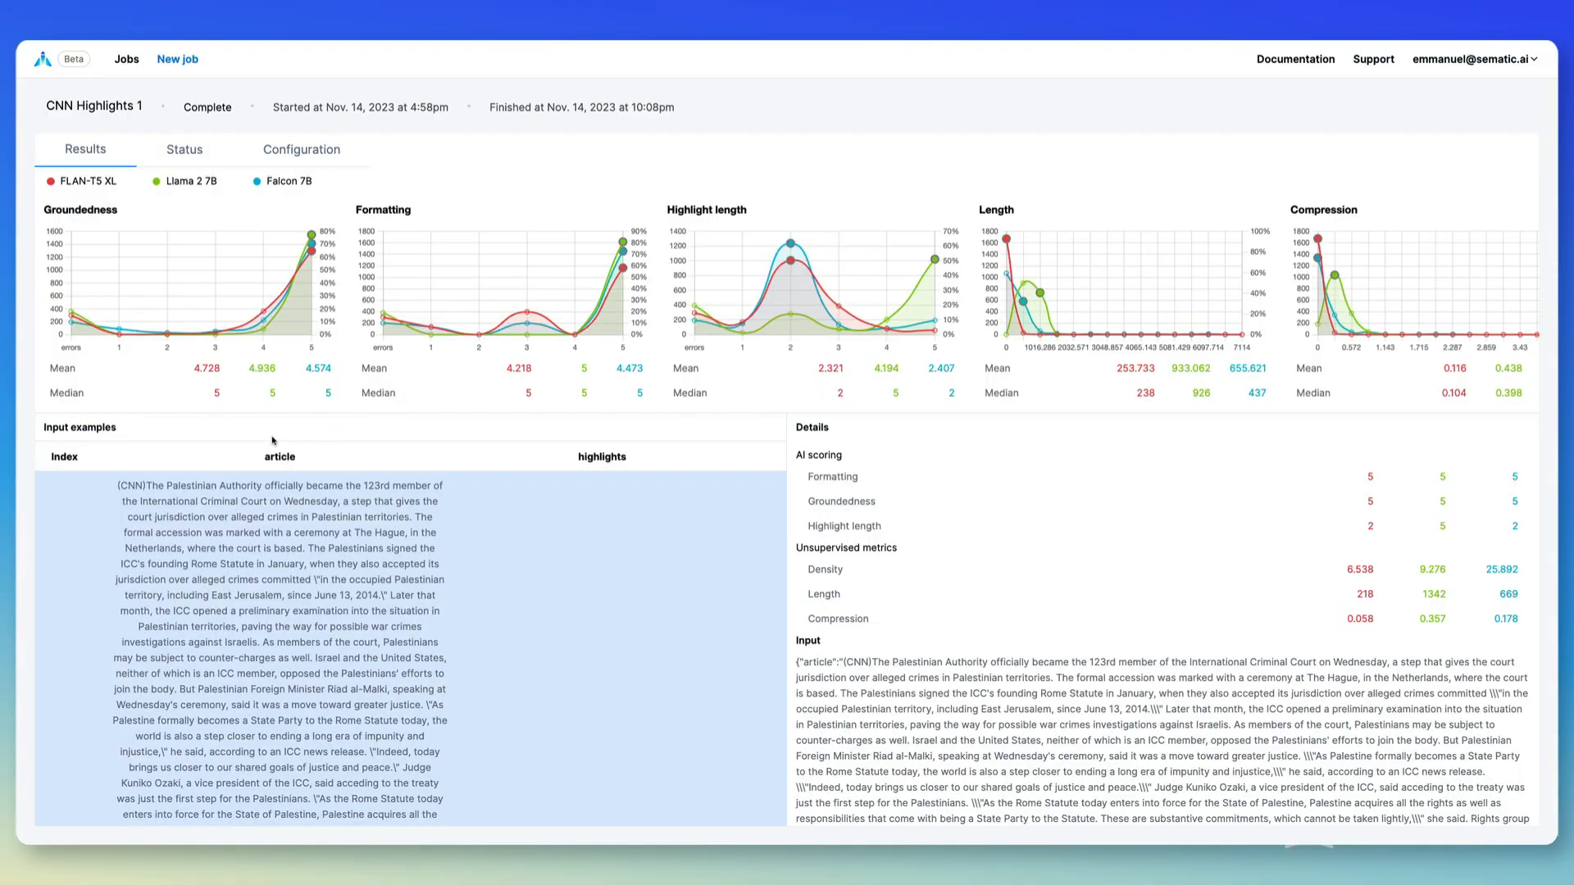
Start a new job and upload cnn.jsonl from the CNN folder as its data source
click(181, 65)
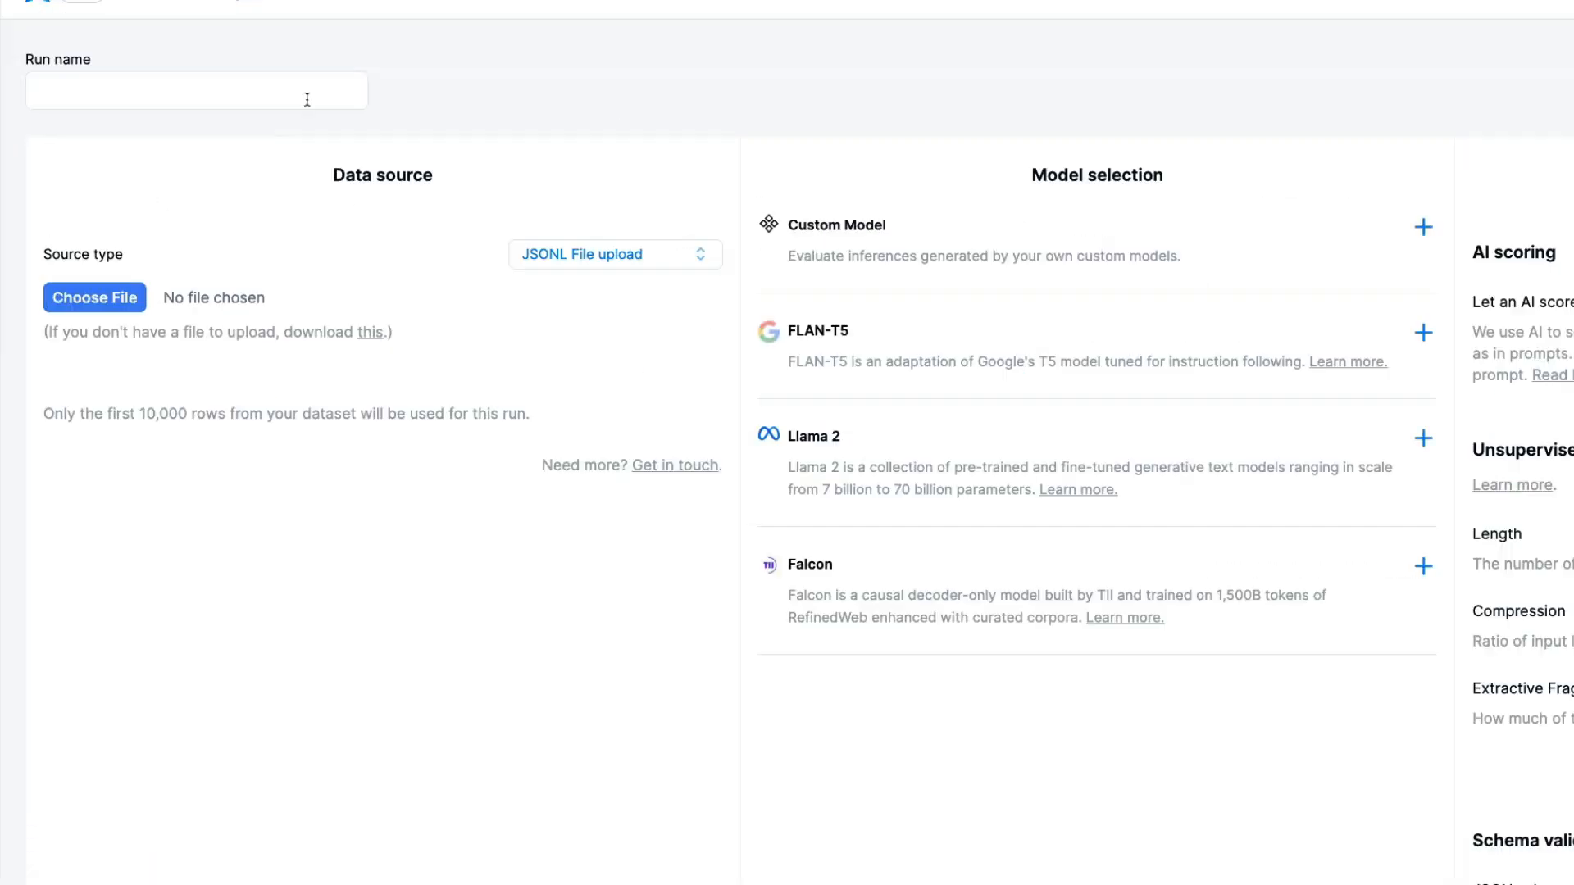
click(123, 298)
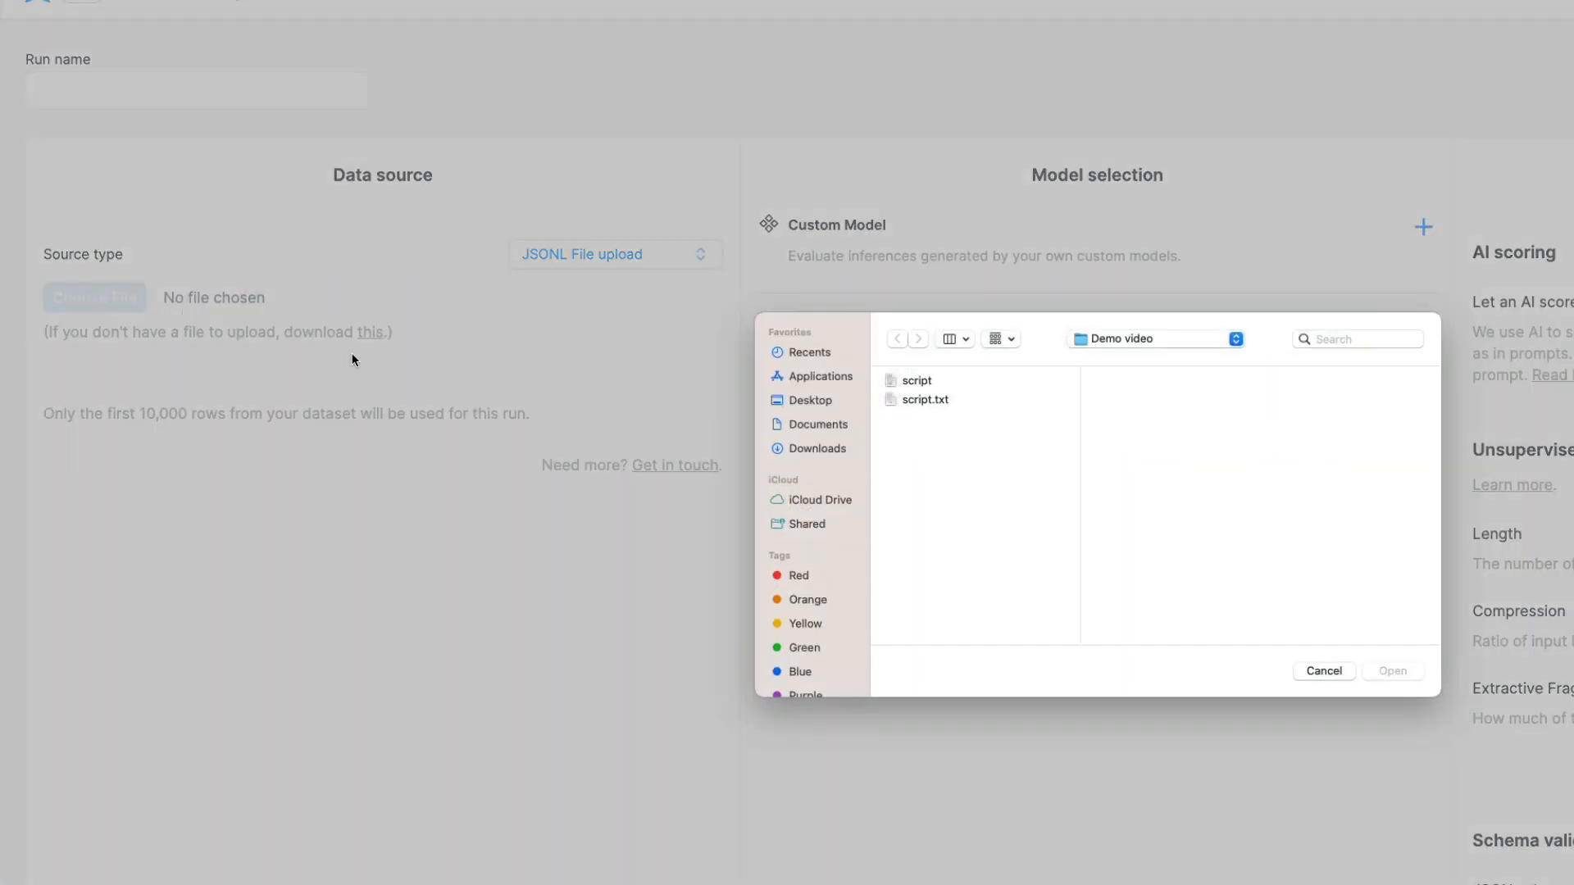
click(1176, 345)
click(1148, 520)
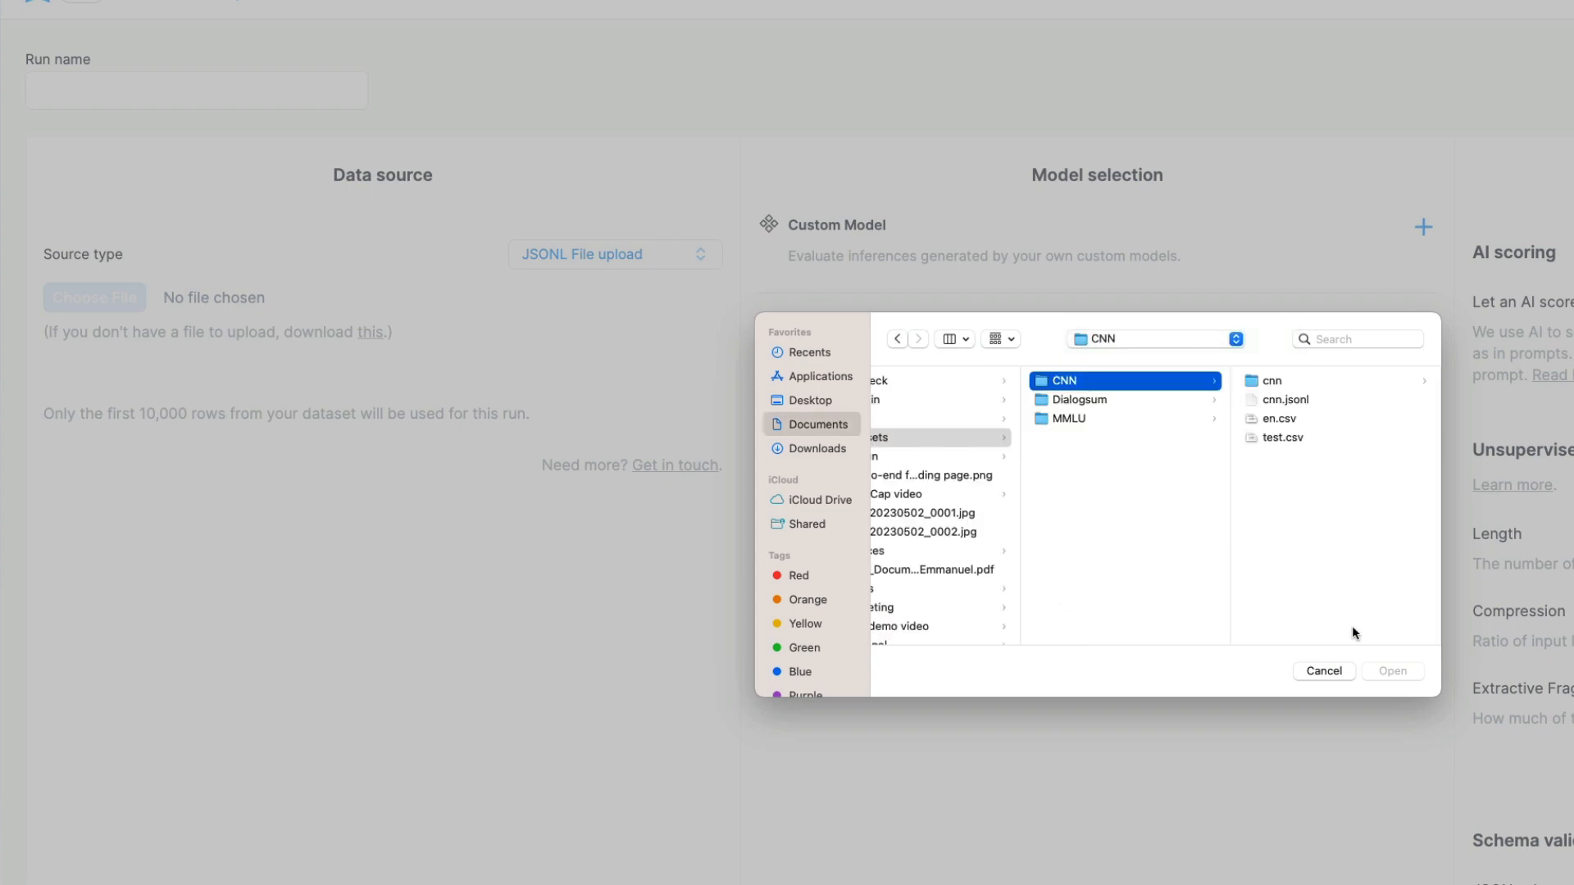
double_click(1290, 399)
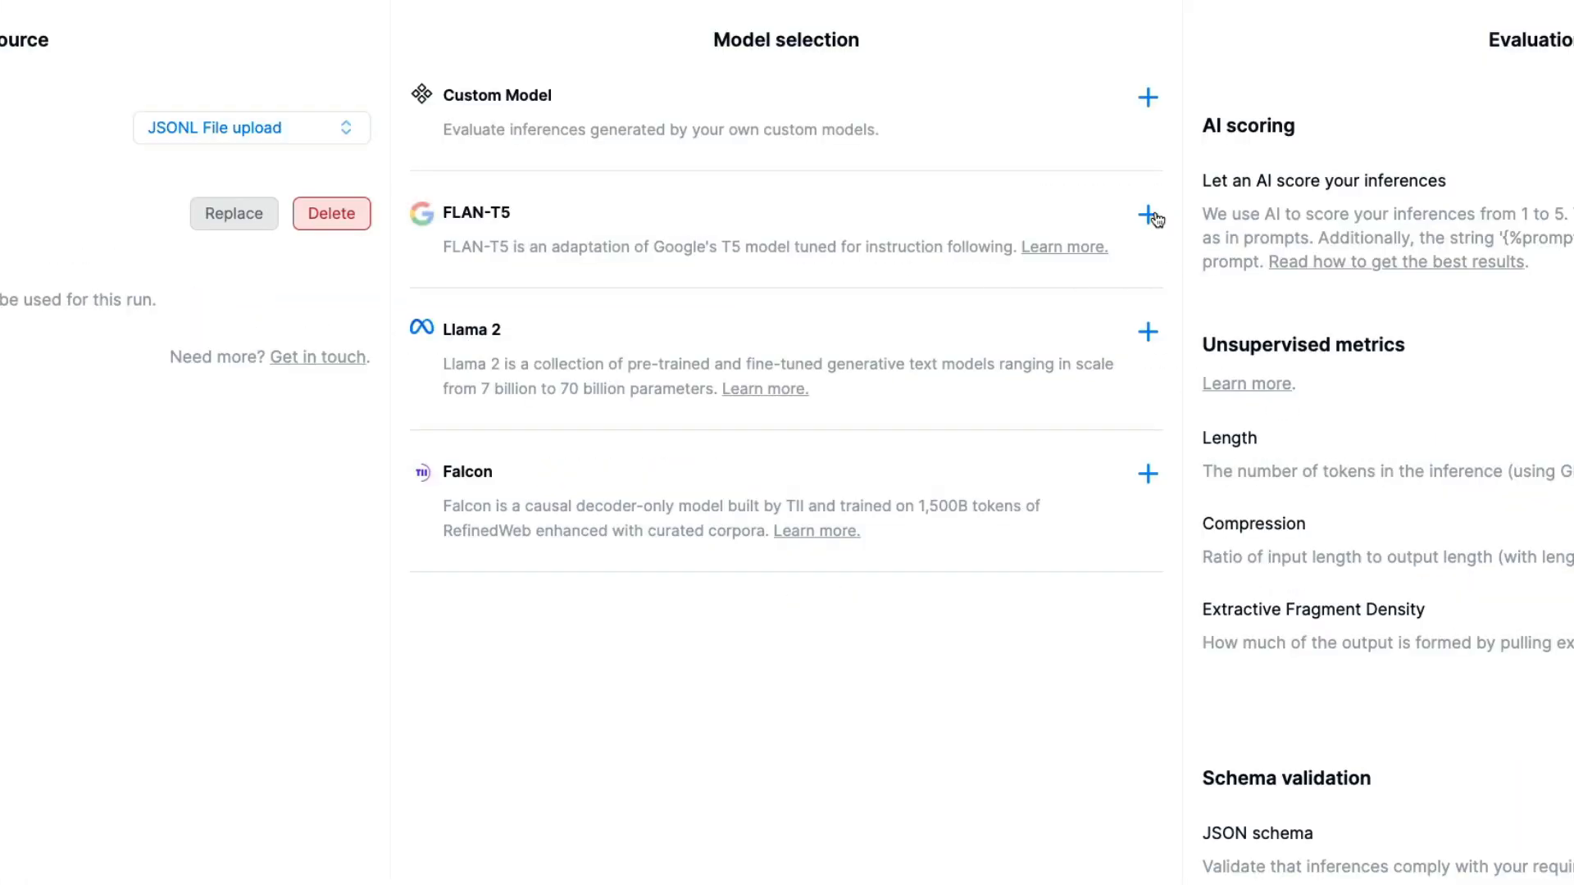
Add a FLAN-T5 model to the job with the XL variant and a temperature of 0.1
click(1148, 215)
click(909, 274)
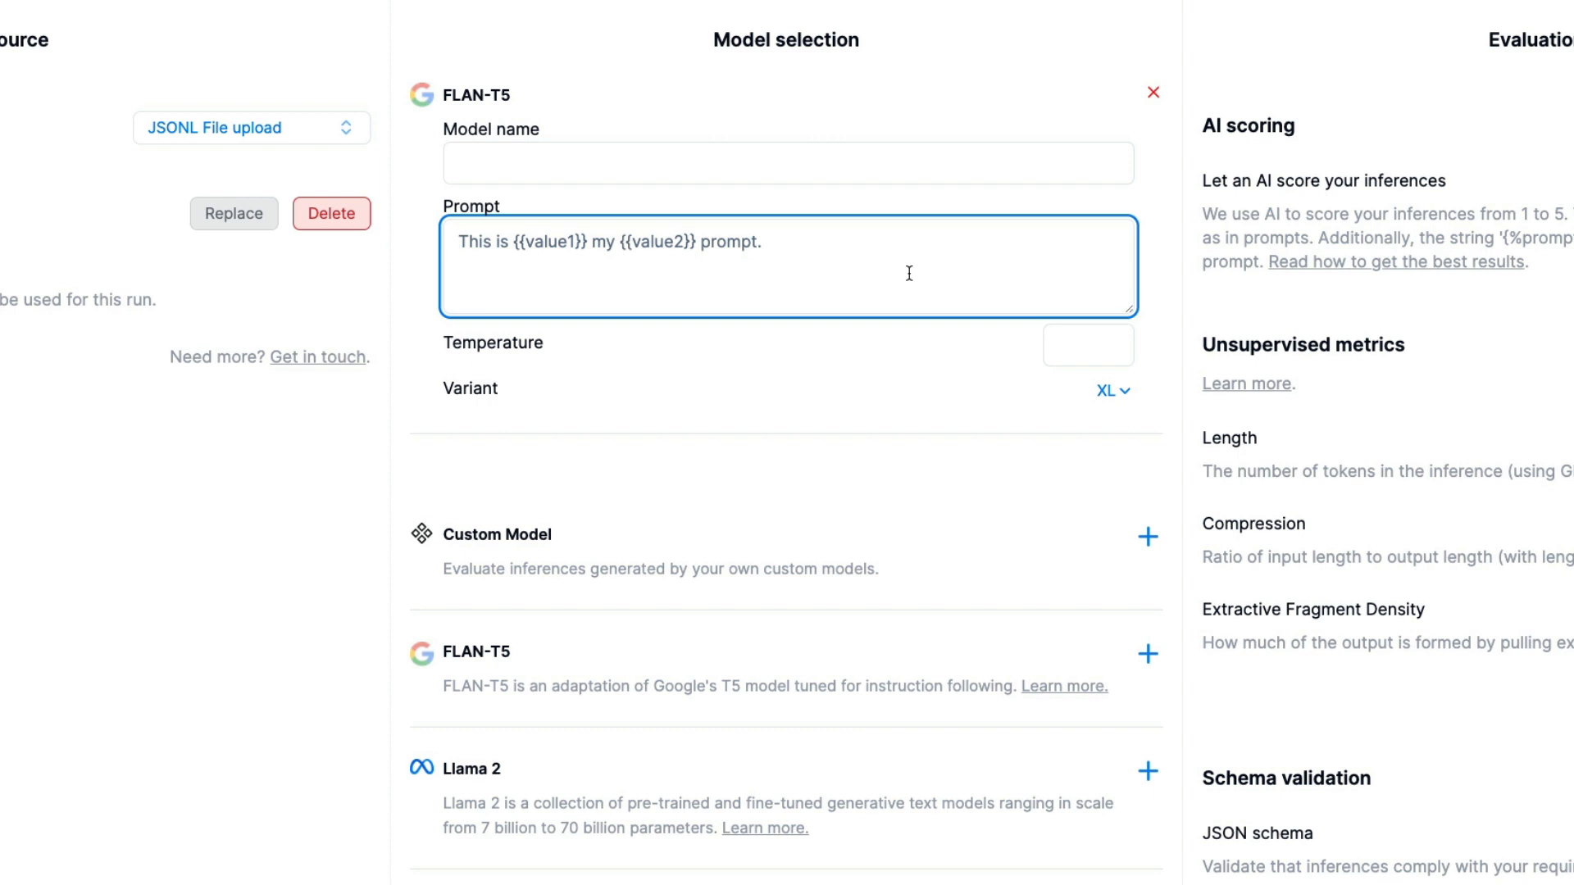
click(1109, 395)
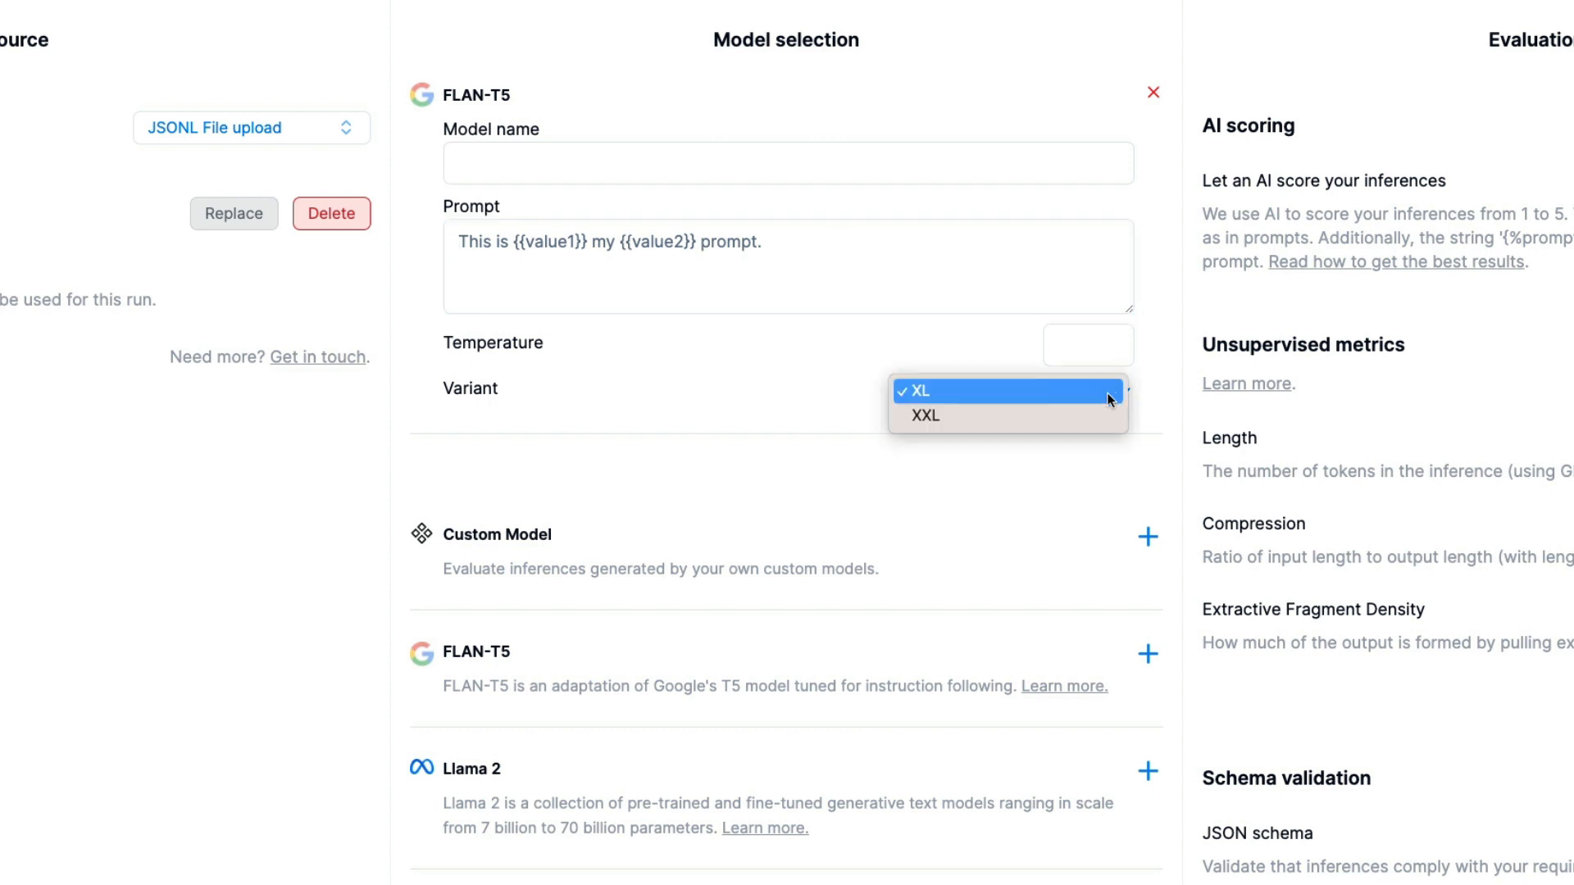
click(1058, 394)
click(1080, 351)
text(0.1)
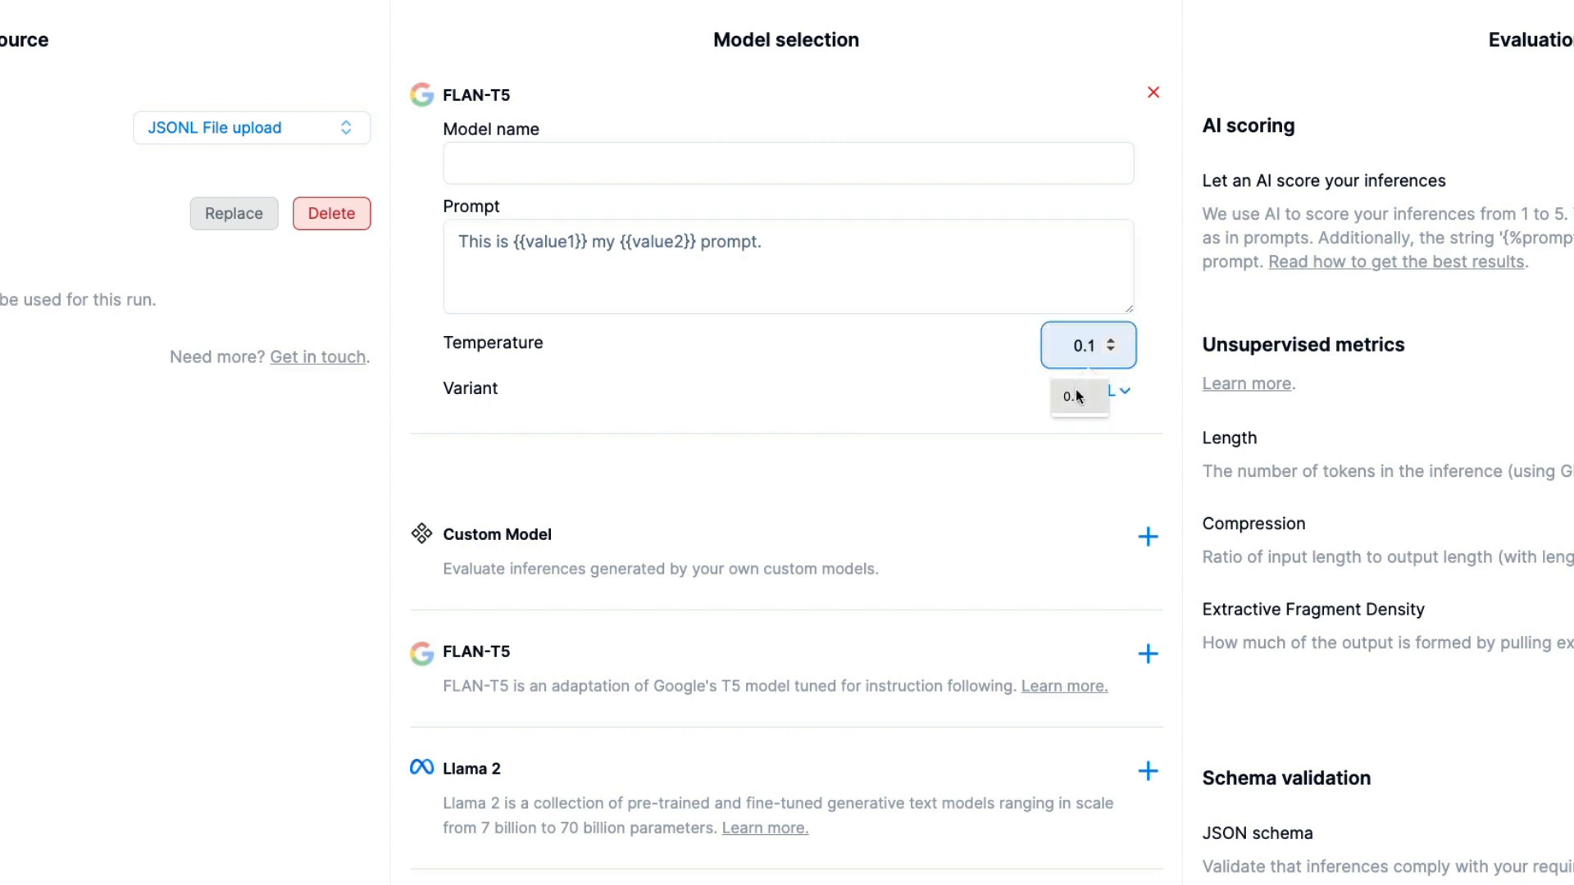
Name the model FLAN-T5 XL and enter a prompt requesting the top three highlights, at most two sentences each, from <article>{{article}}</article>
click(715, 161)
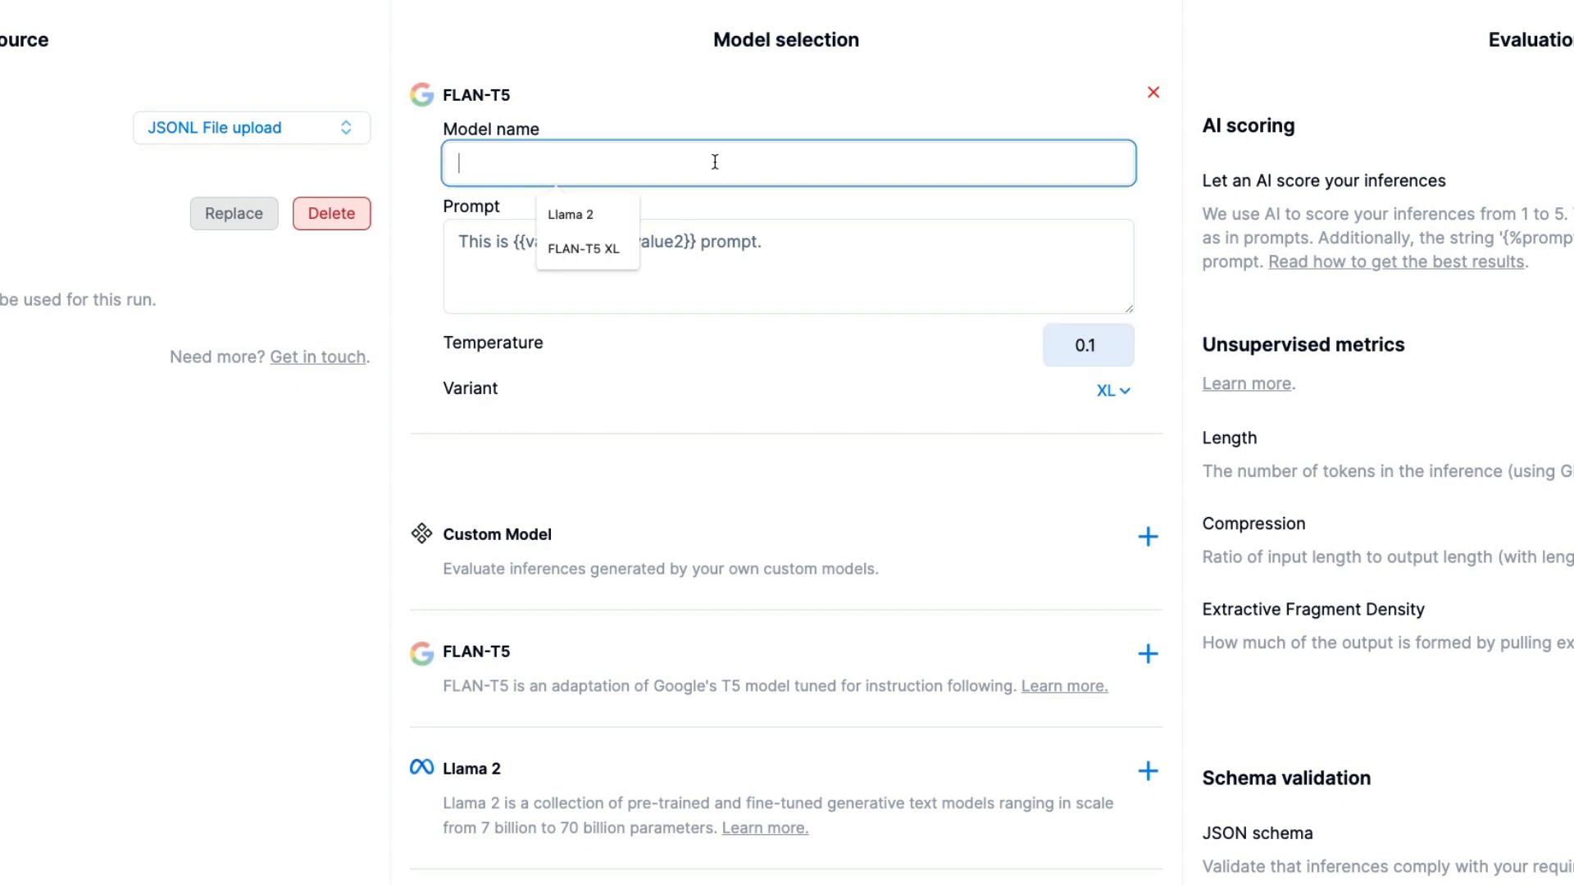
click(605, 248)
click(603, 251)
text(Please extract the top three highlights from the following article.  Each highlight should contain no more than two sentences.  <article>{{article}}</article>)
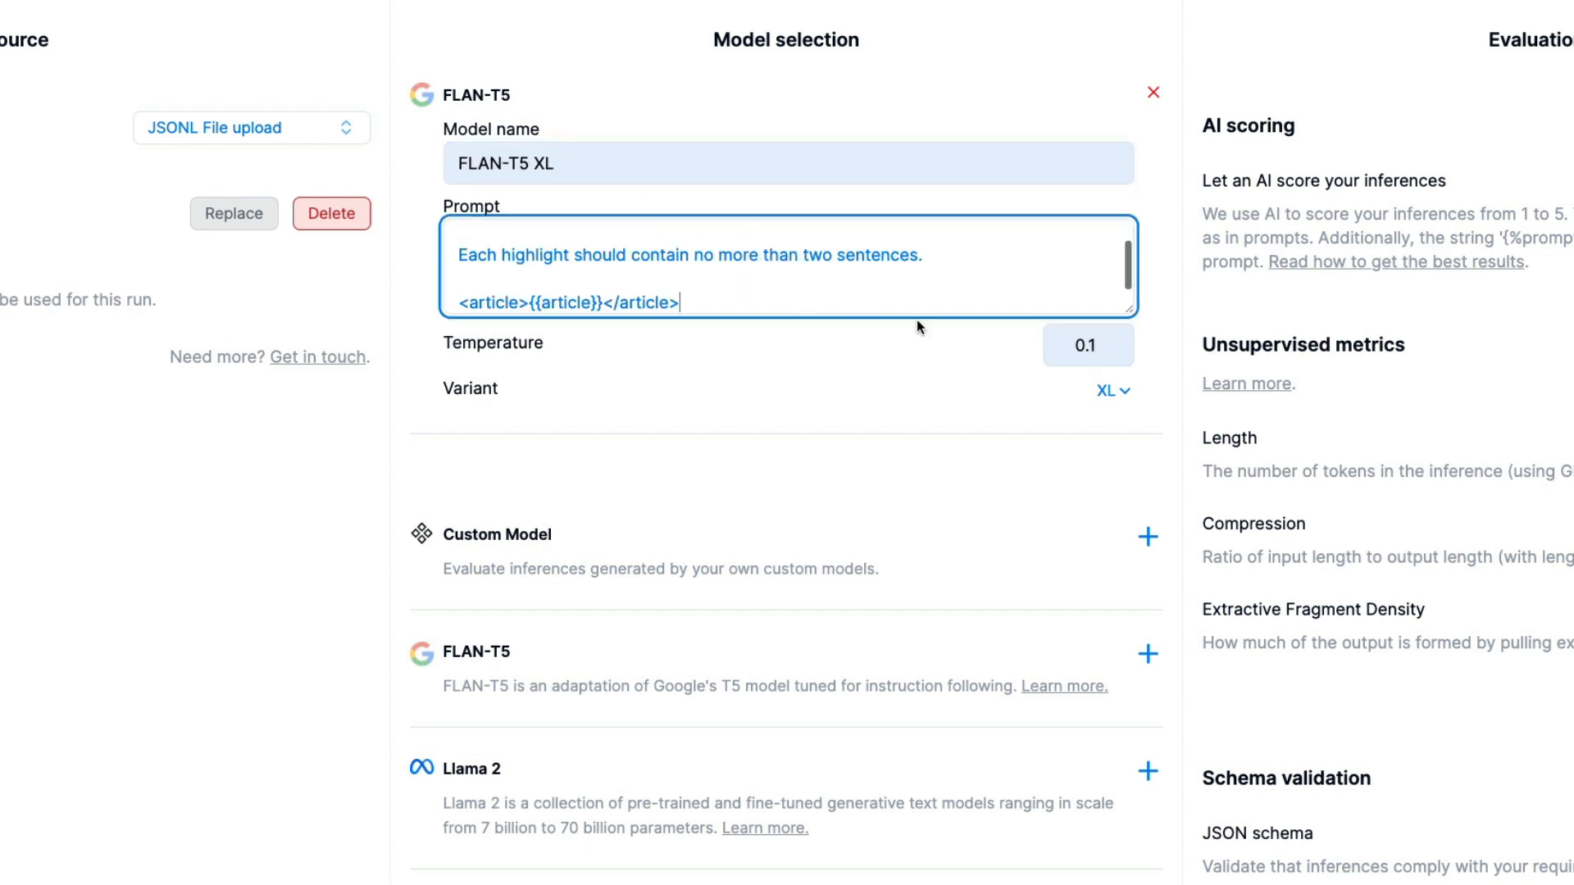
drag(1132, 312, 1140, 385)
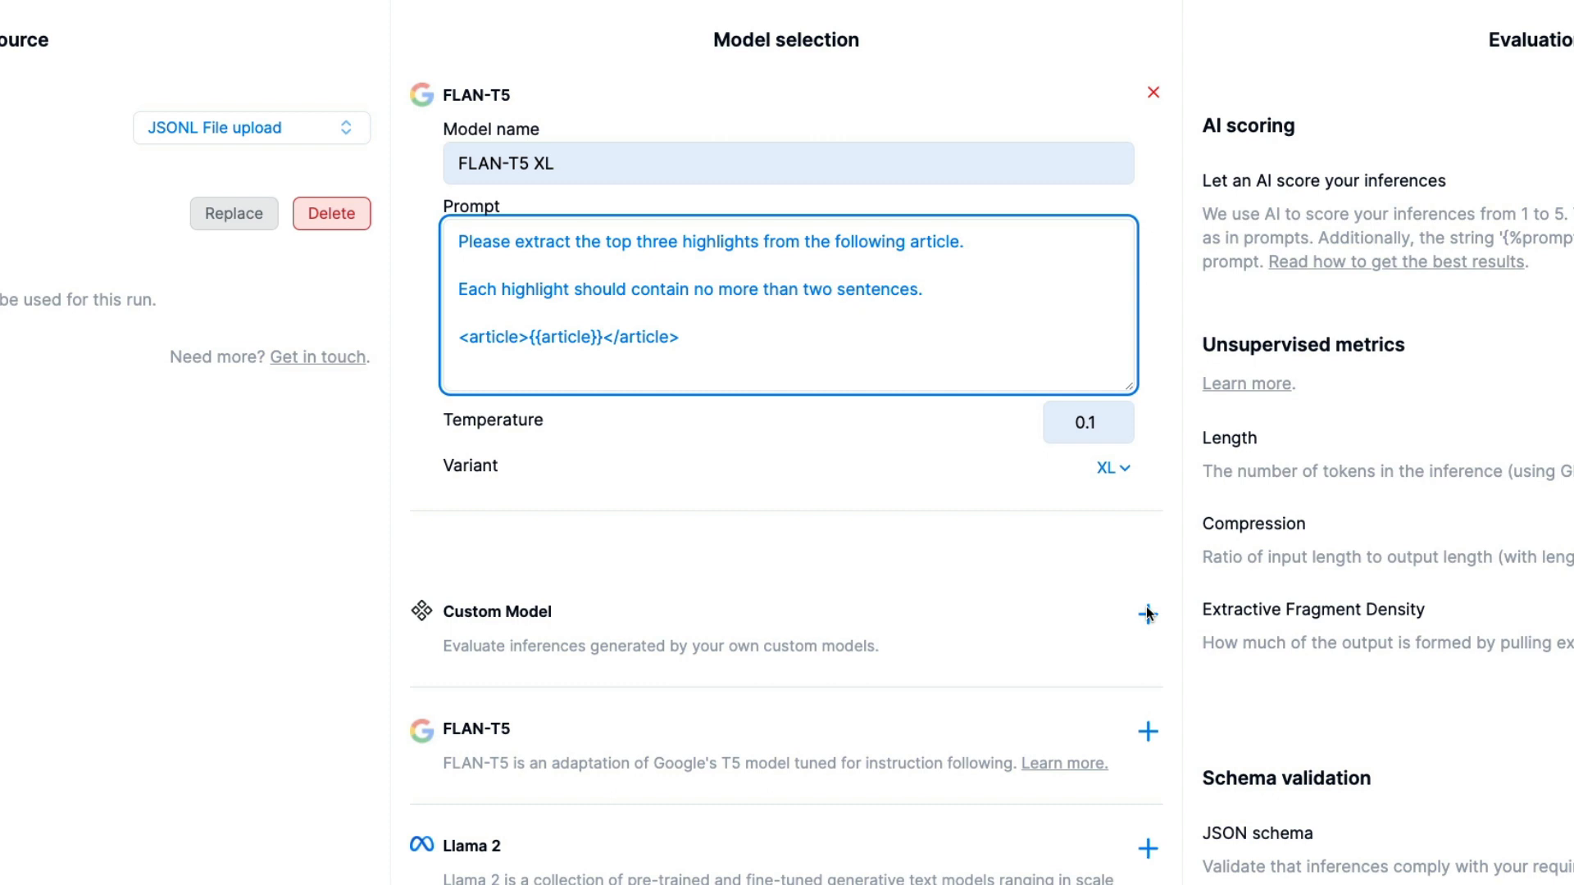
Add a Llama 2 model named Llama 2 7B with variant 7B-chat-bfloat16, temperature 0.1 and the same article highlights prompt
click(1149, 848)
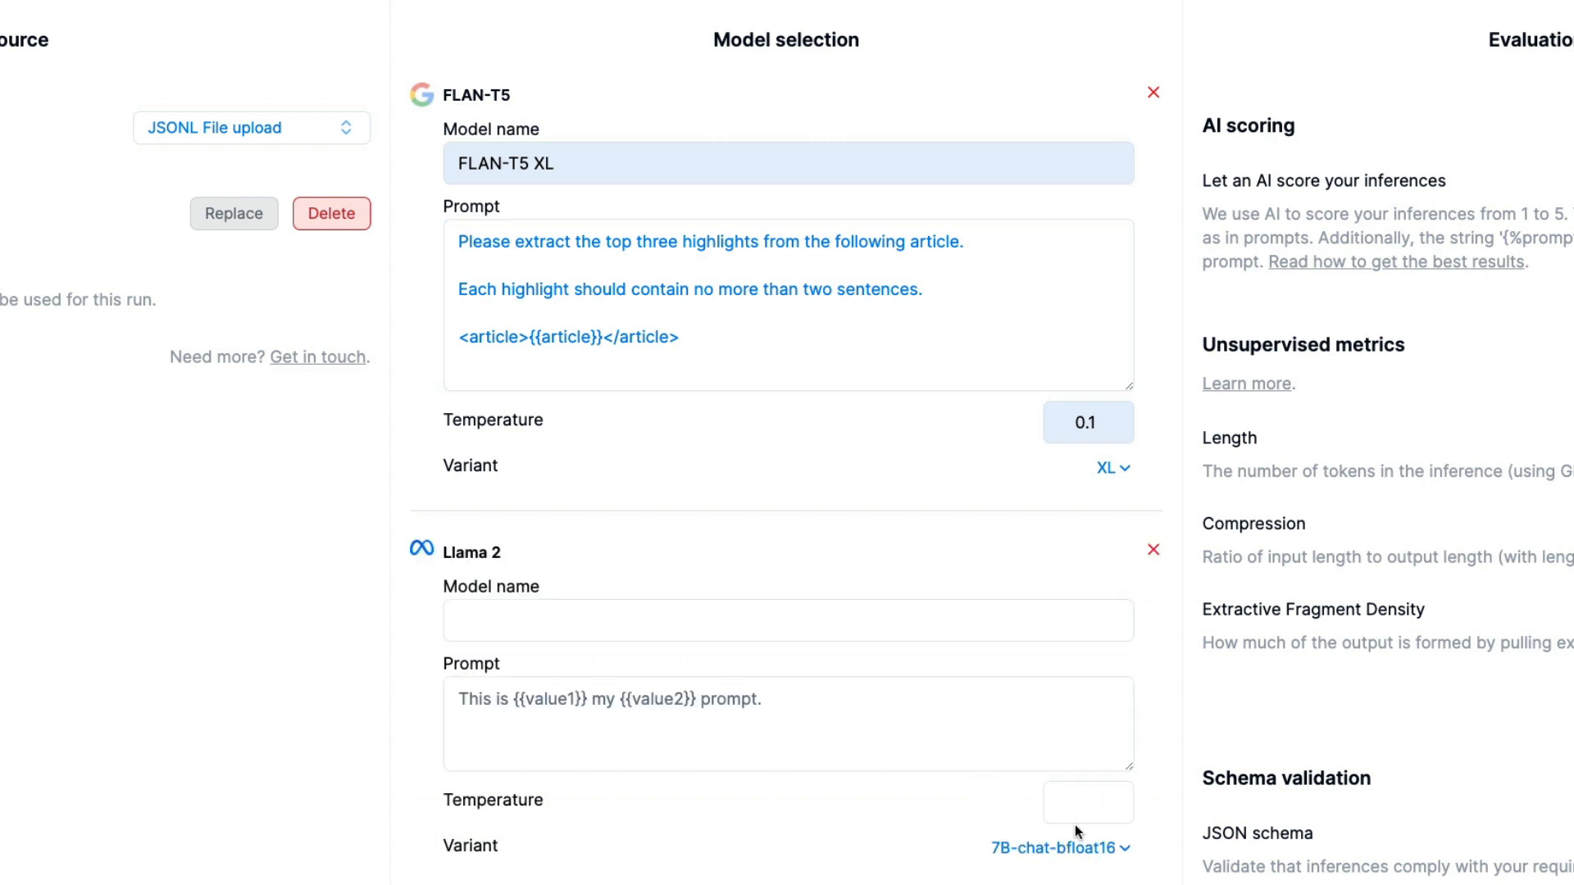
click(1070, 849)
click(1045, 854)
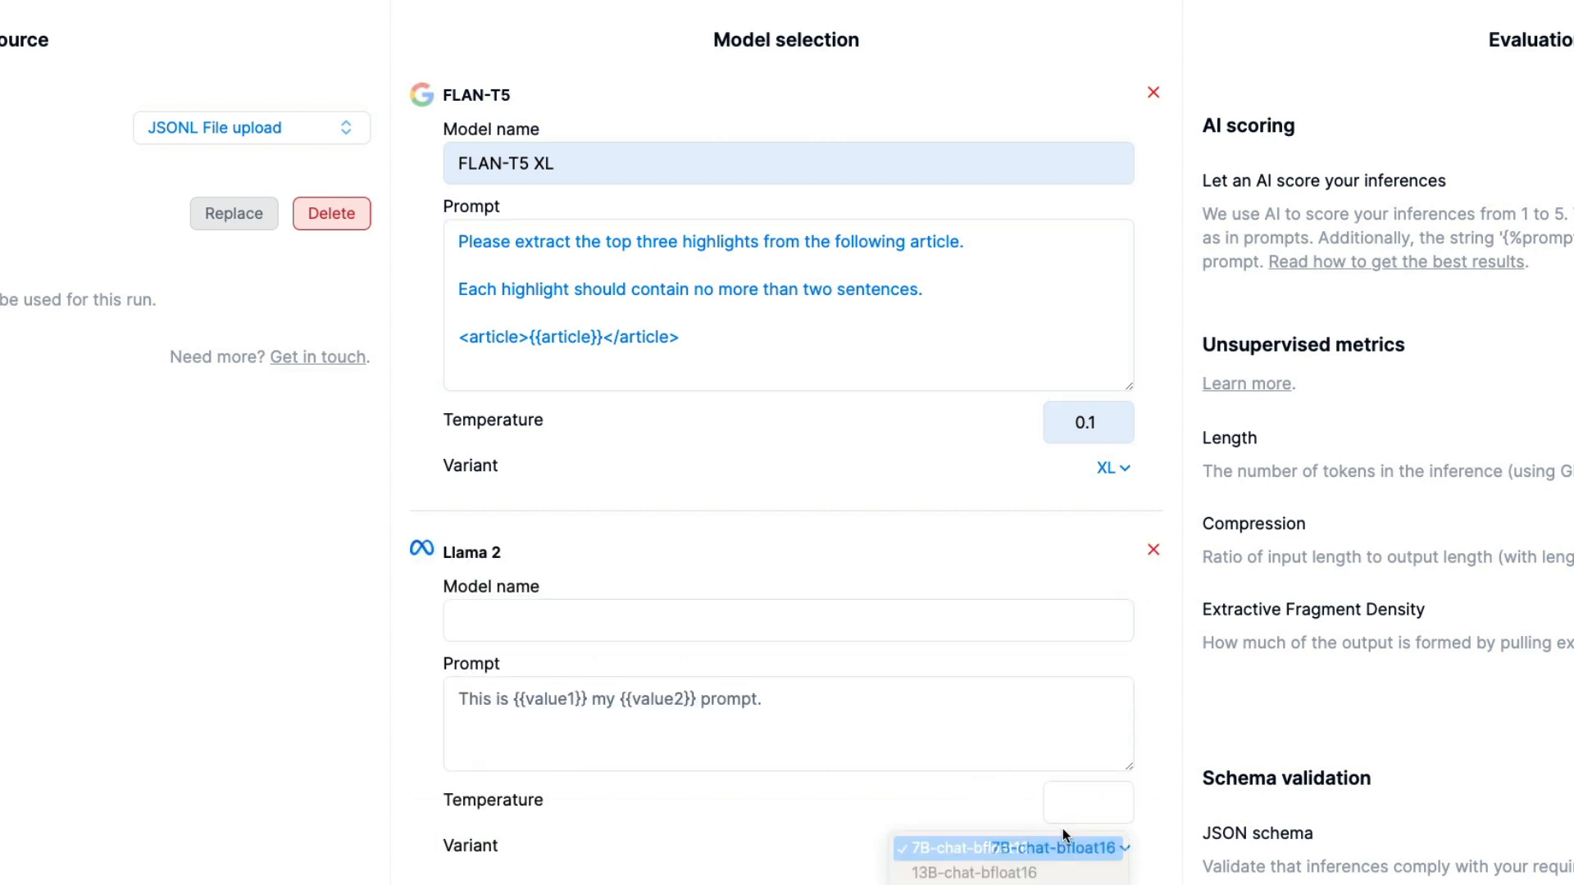
click(1070, 810)
click(752, 718)
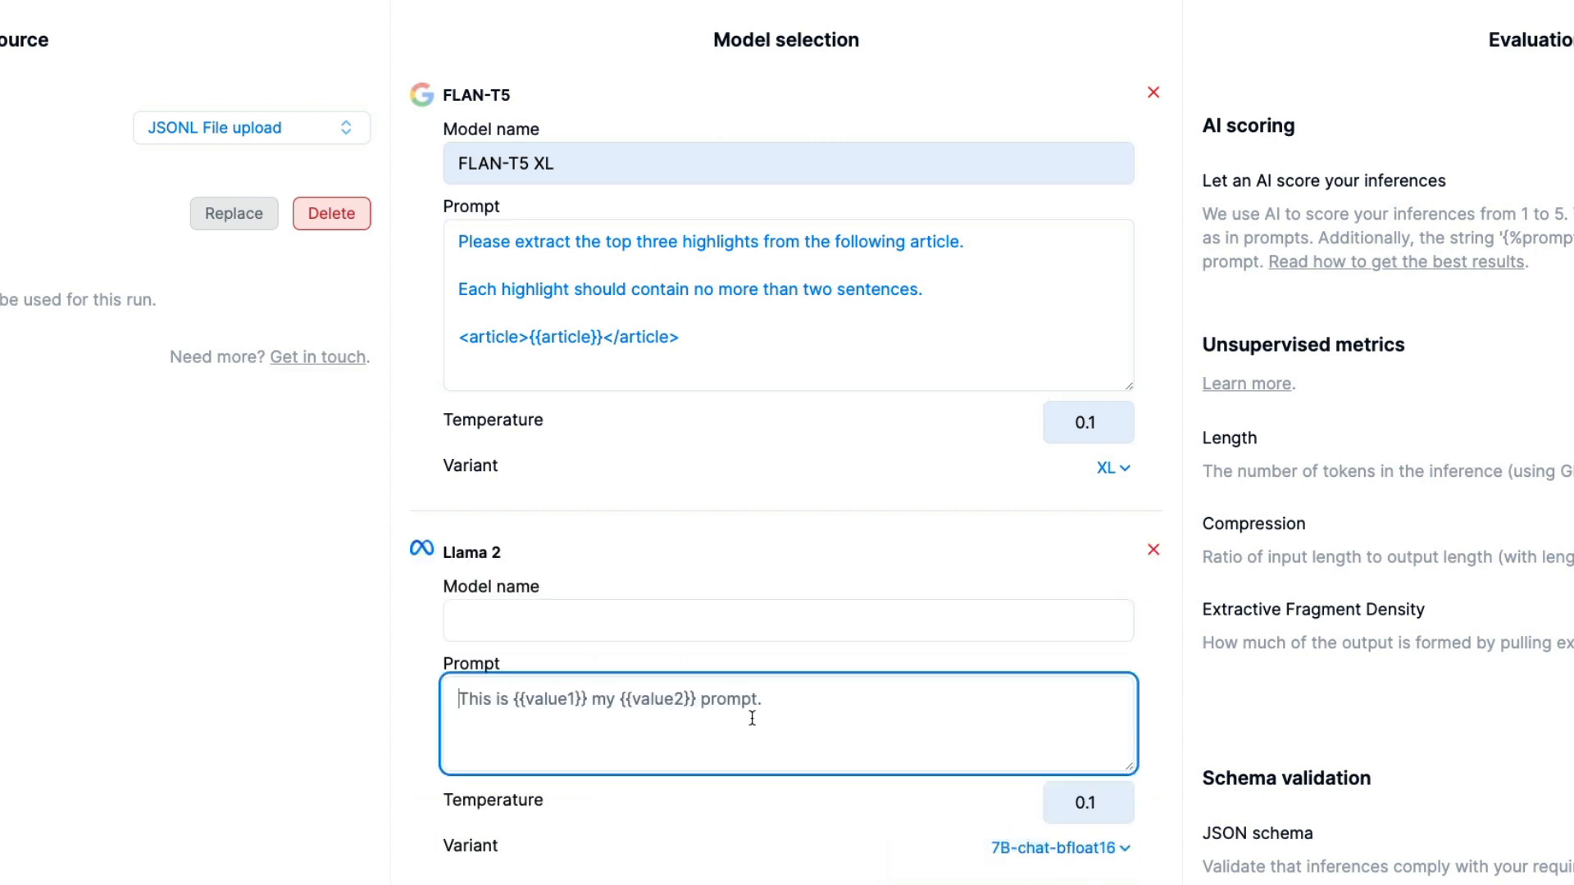
text(Please extract the top three highlights from the following article.  Each highlight should contain no more than two sentences.  <article>{{article}}</article>)
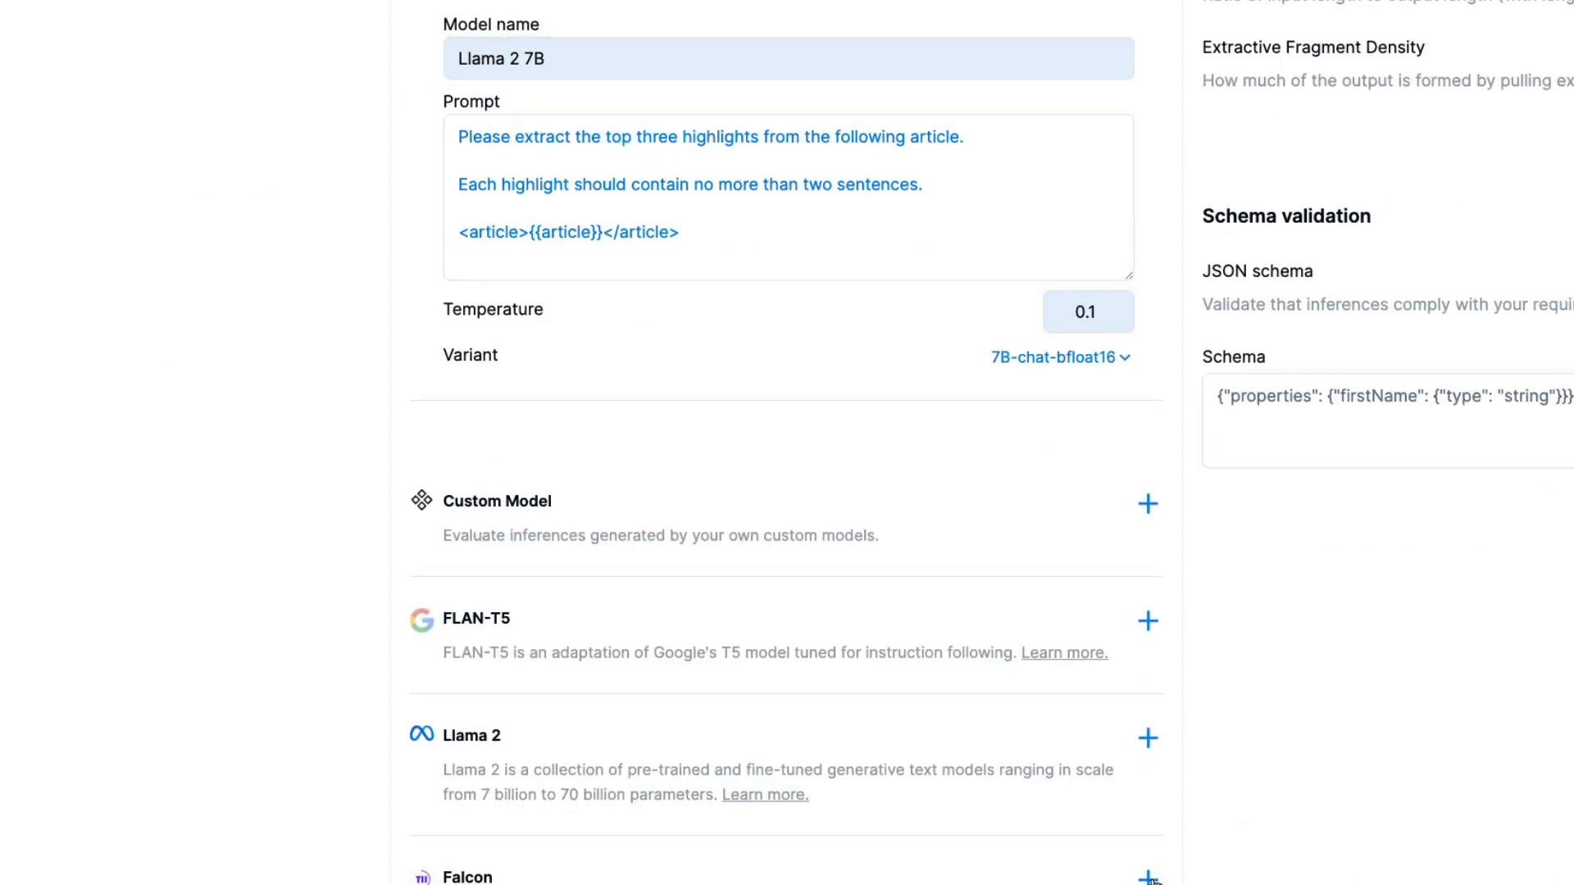
Add a Falcon model with the 7B-instruct-bfloat16 variant and a temperature of 0.1
click(1149, 878)
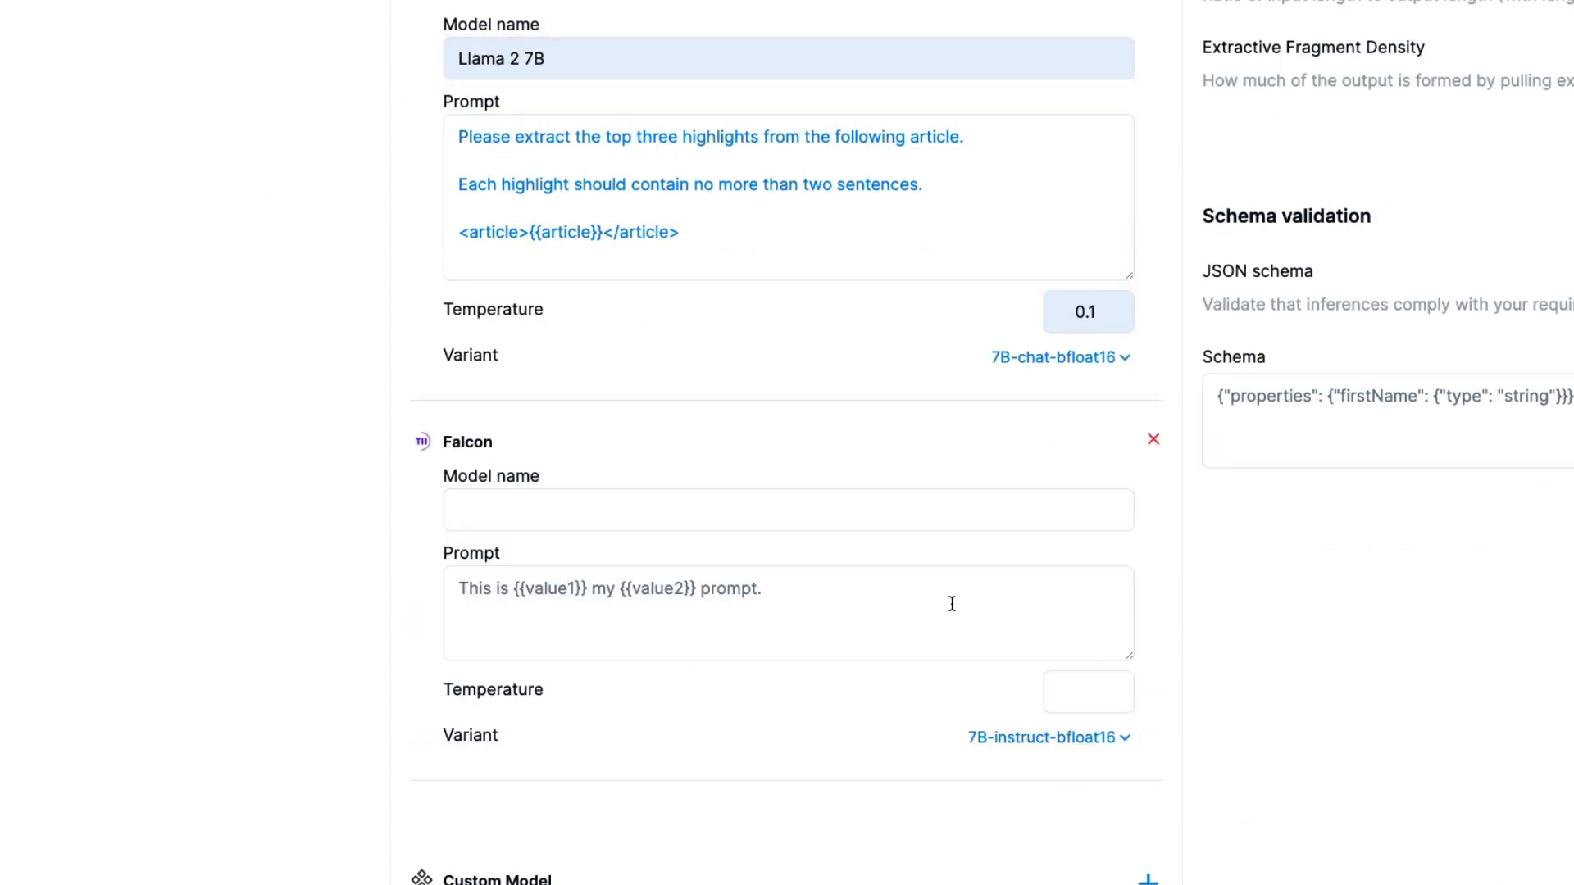
click(1065, 735)
click(1050, 740)
click(1079, 692)
text(0.1)
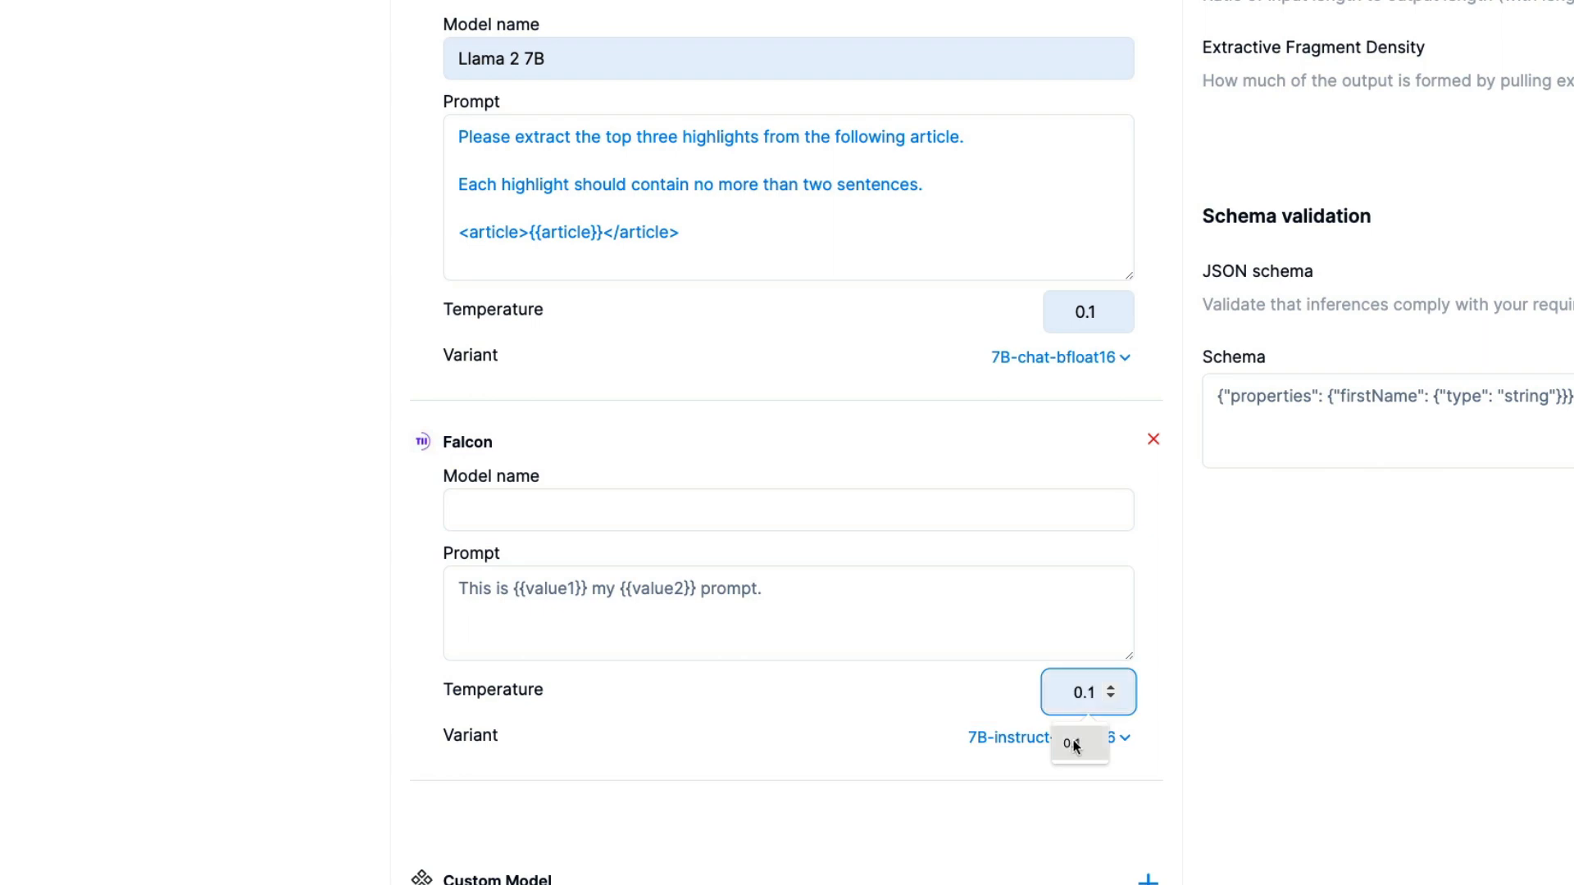
Give the Falcon model the same top-three-highlights prompt with the {{article}} placeholder and name it Falcon 7B
click(684, 587)
text(Please extract the top three highlights from the following article.  Each highlight should contain no more than two sentences.  <article>{{article}}</article>)
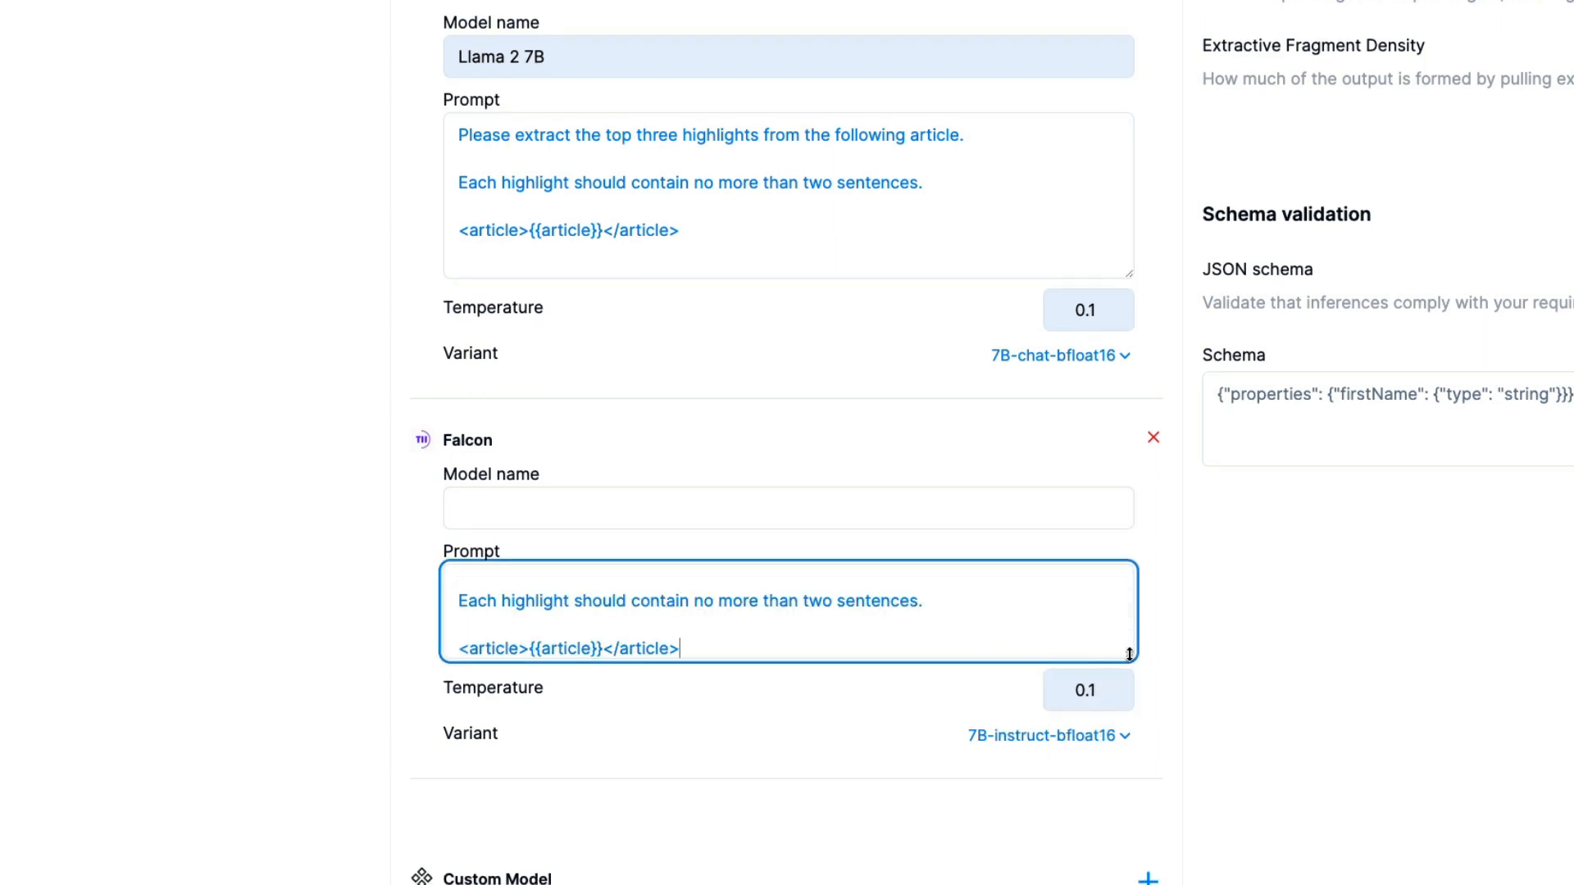
click(691, 504)
click(594, 552)
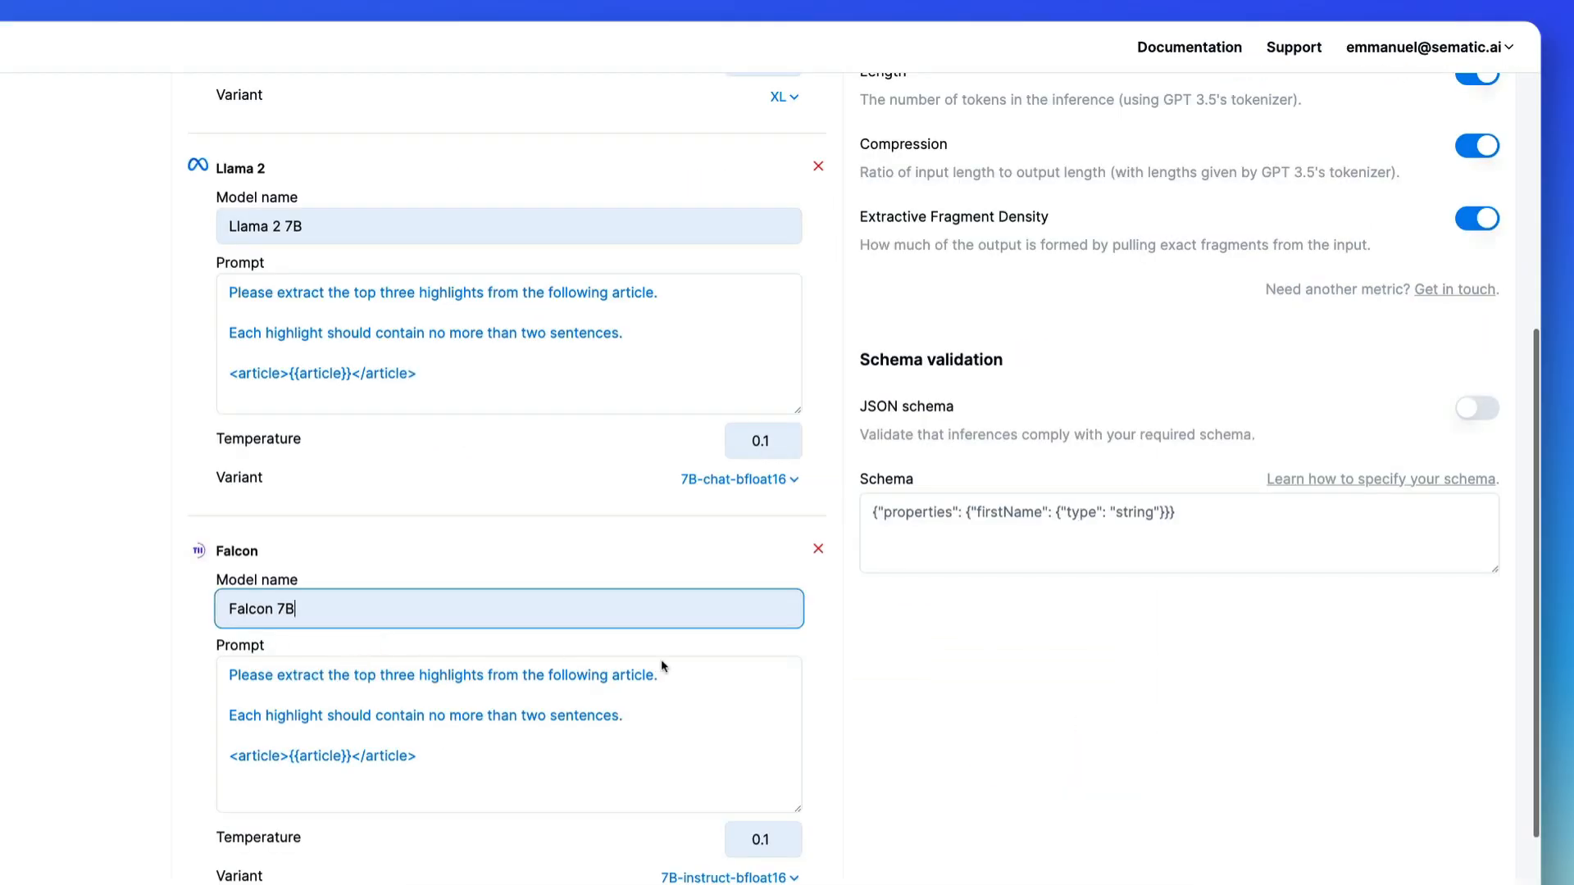
Enable AI scoring of the inferences and name the first scoring property Groundedness
scroll(900, 677, up, 5)
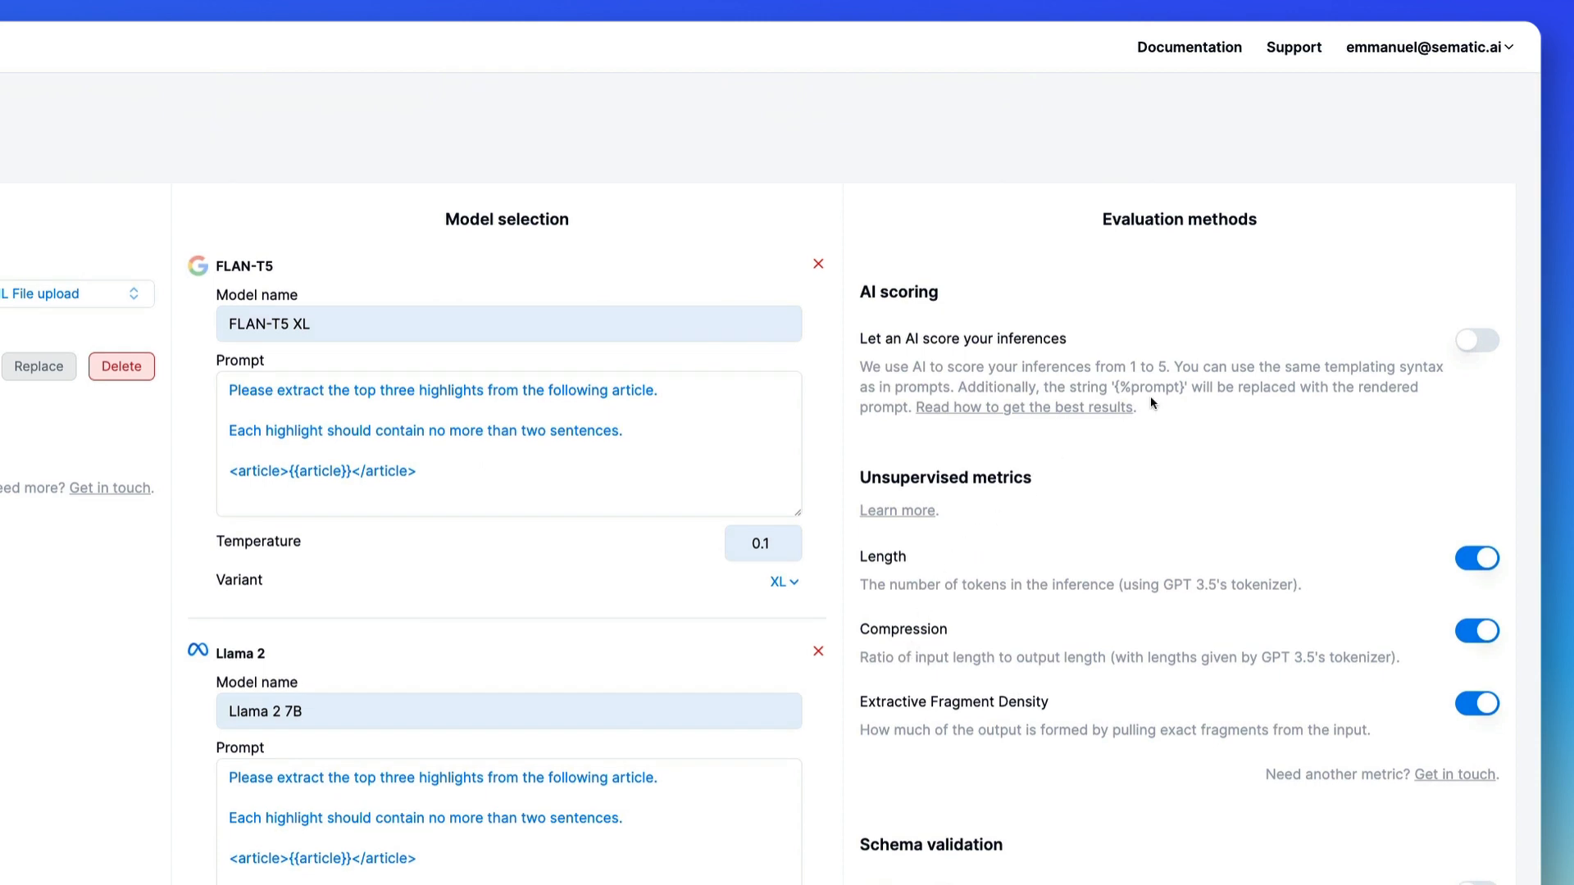
click(1470, 347)
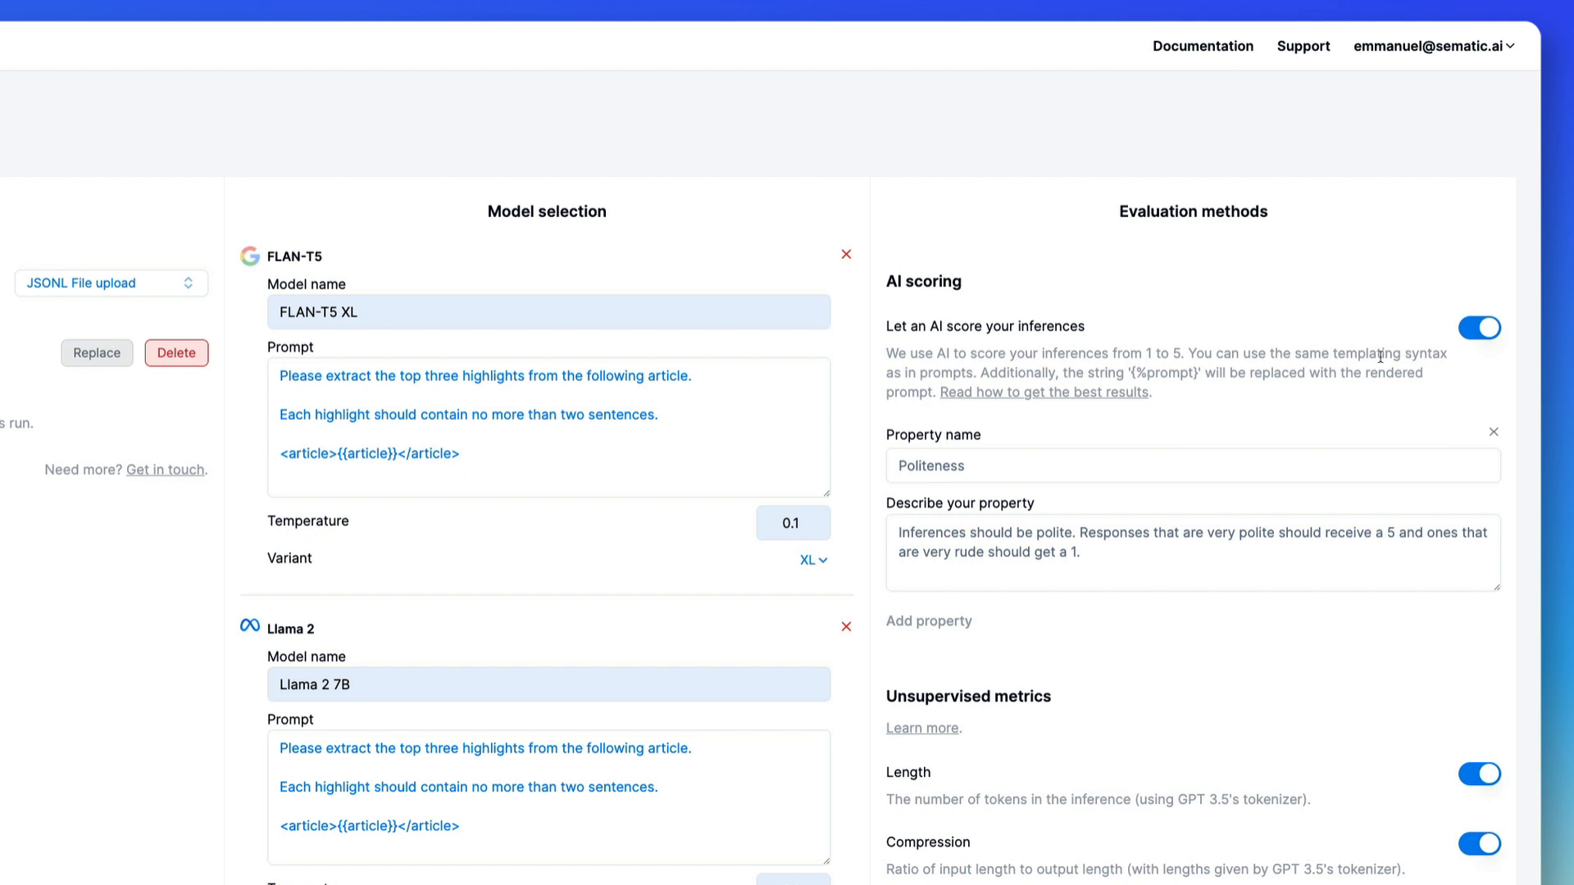
click(925, 465)
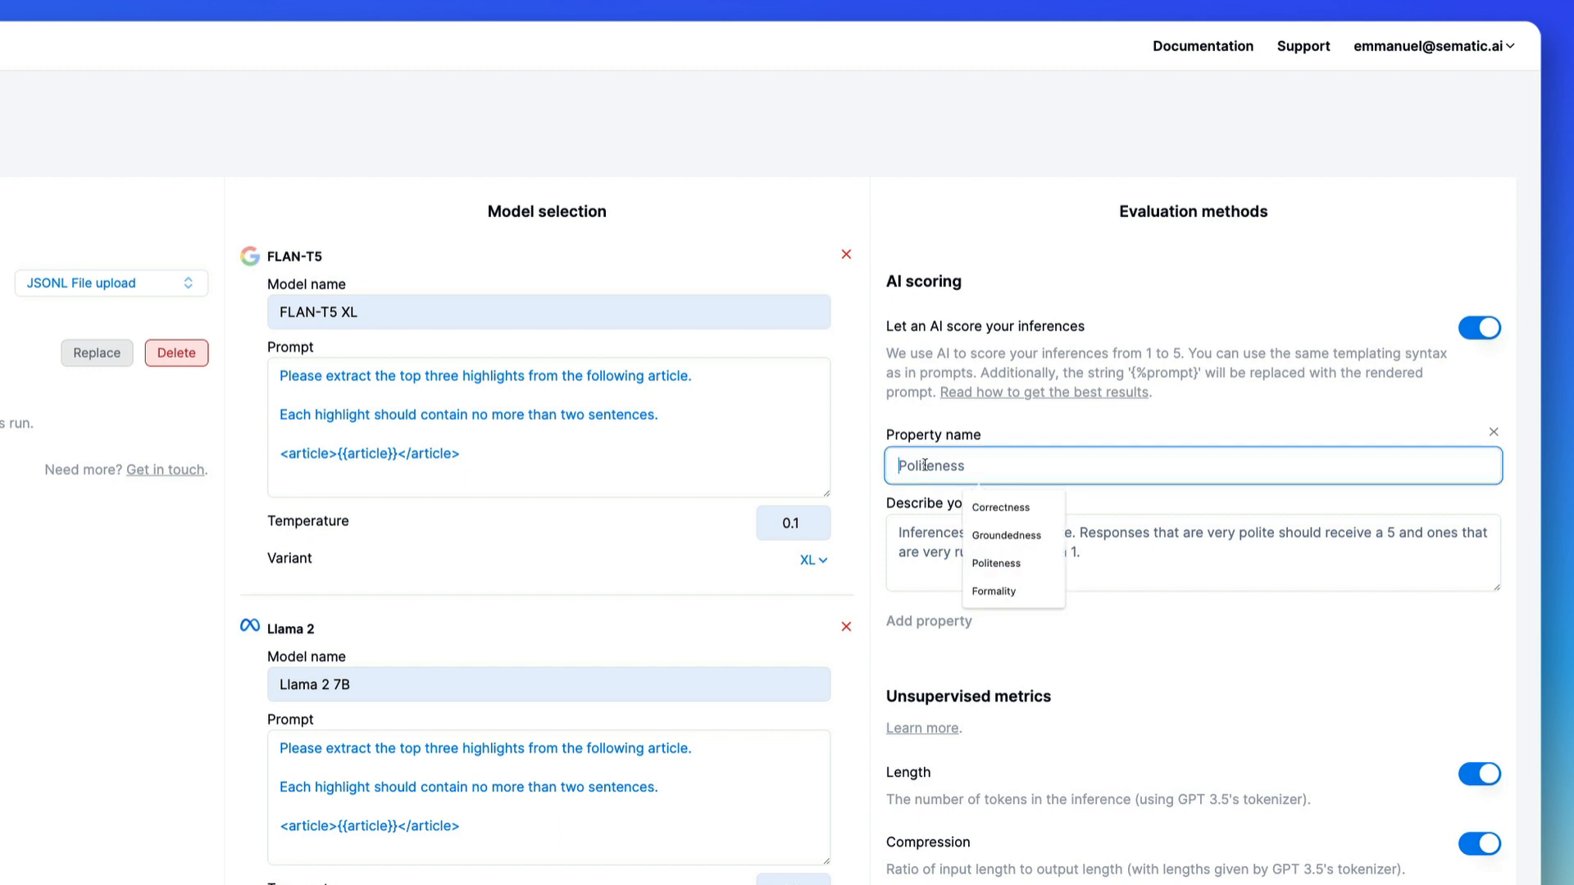
click(1006, 534)
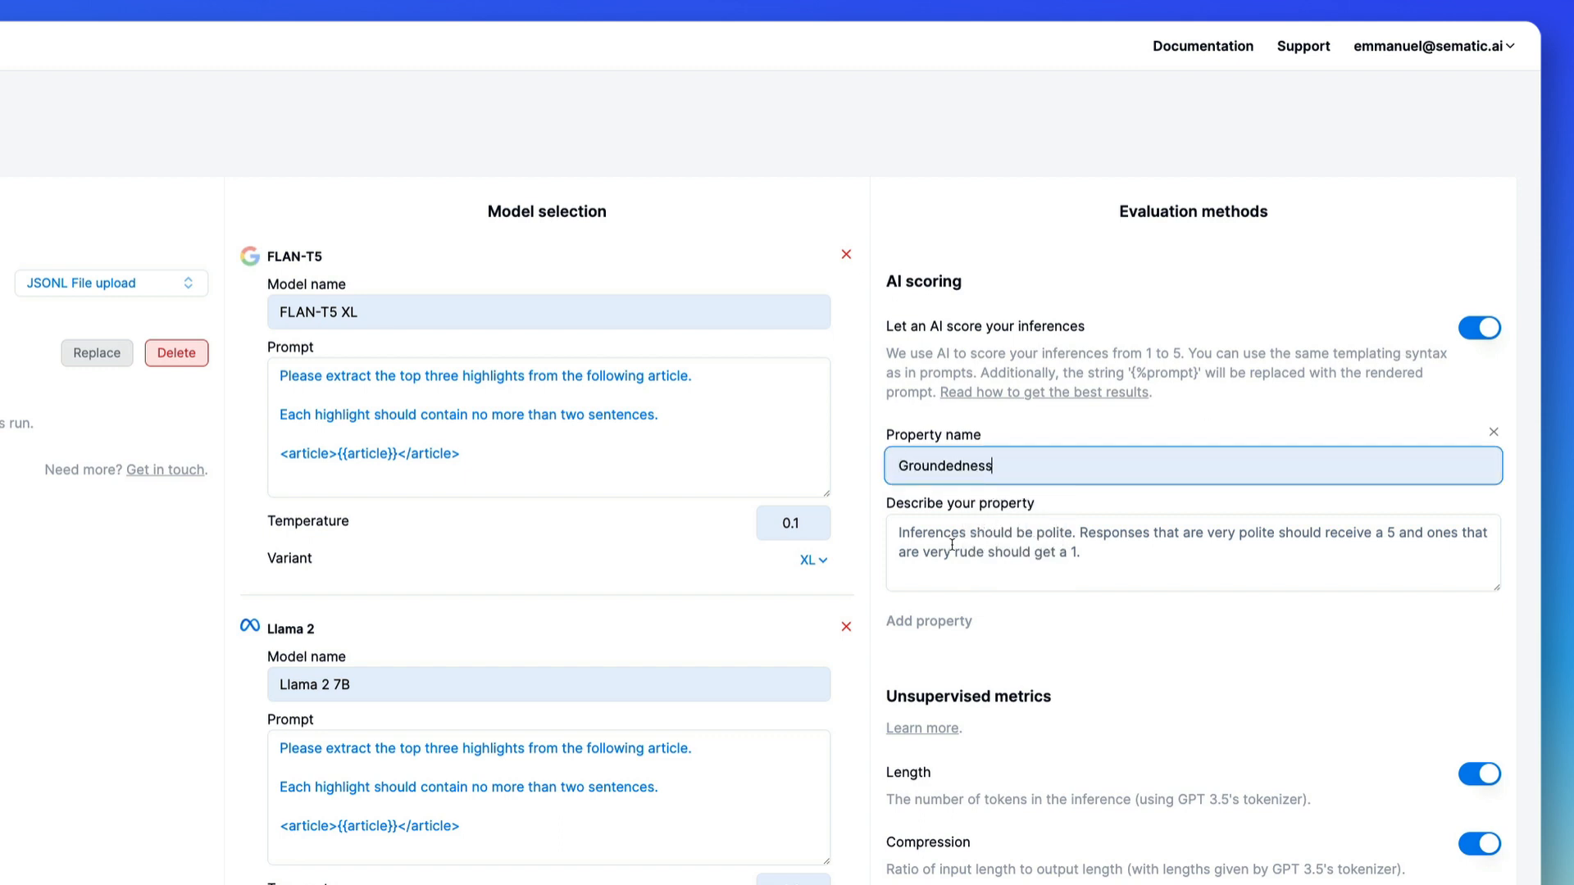
Fill in the Groundedness description with the scoring purpose, the {{article}} placeholder and a 1-to-5 grading rubric, and enlarge the text box to show it all
click(54, 642)
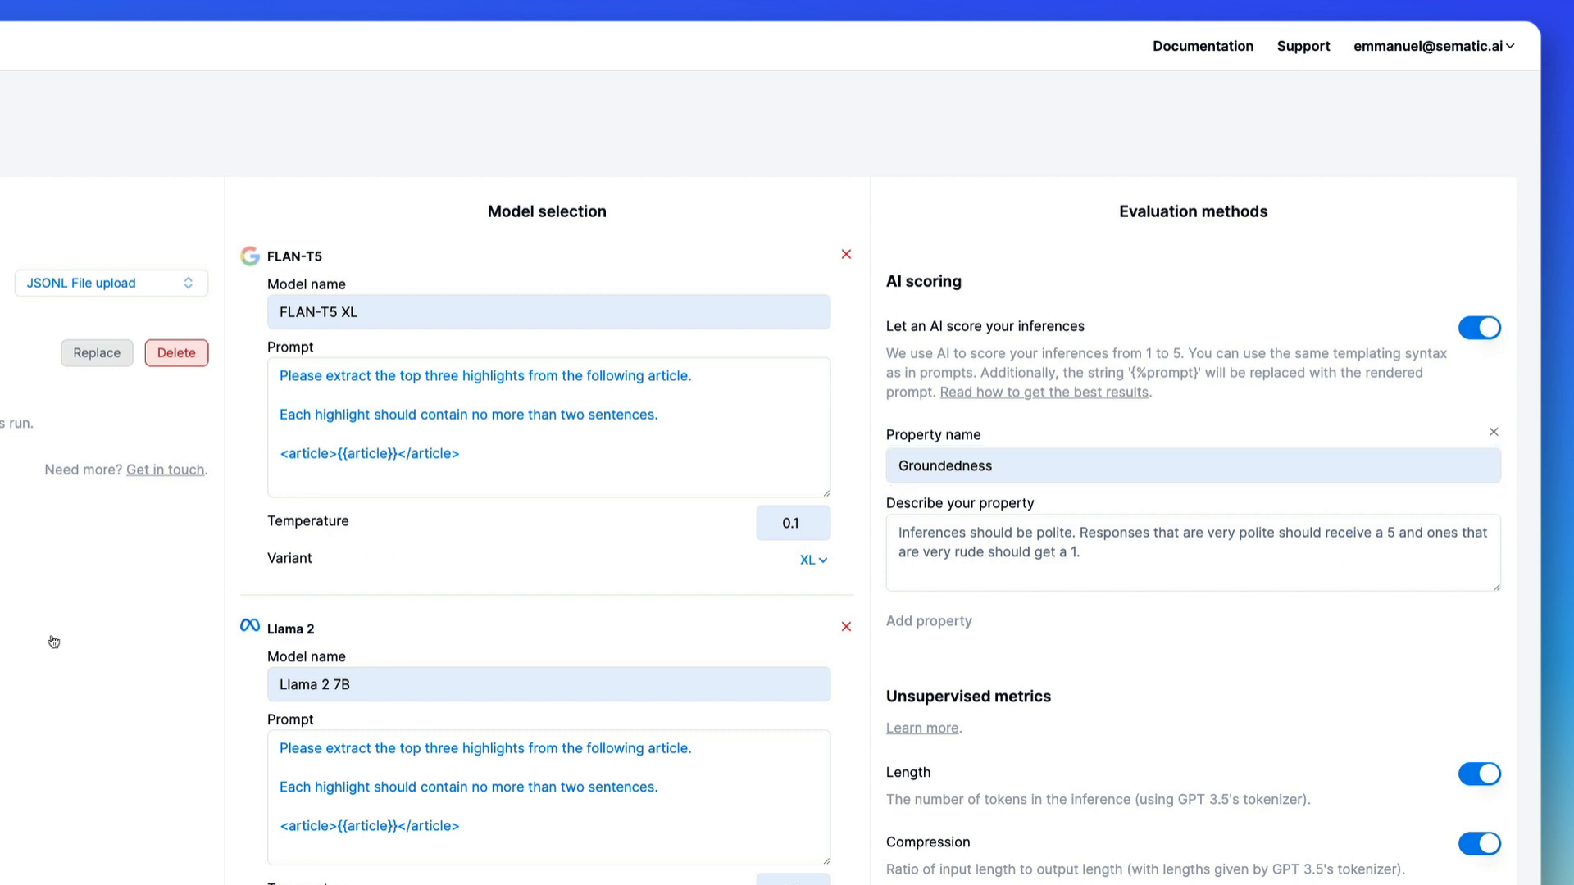
click(1193, 552)
key(super+v)
drag(1498, 589, 1530, 865)
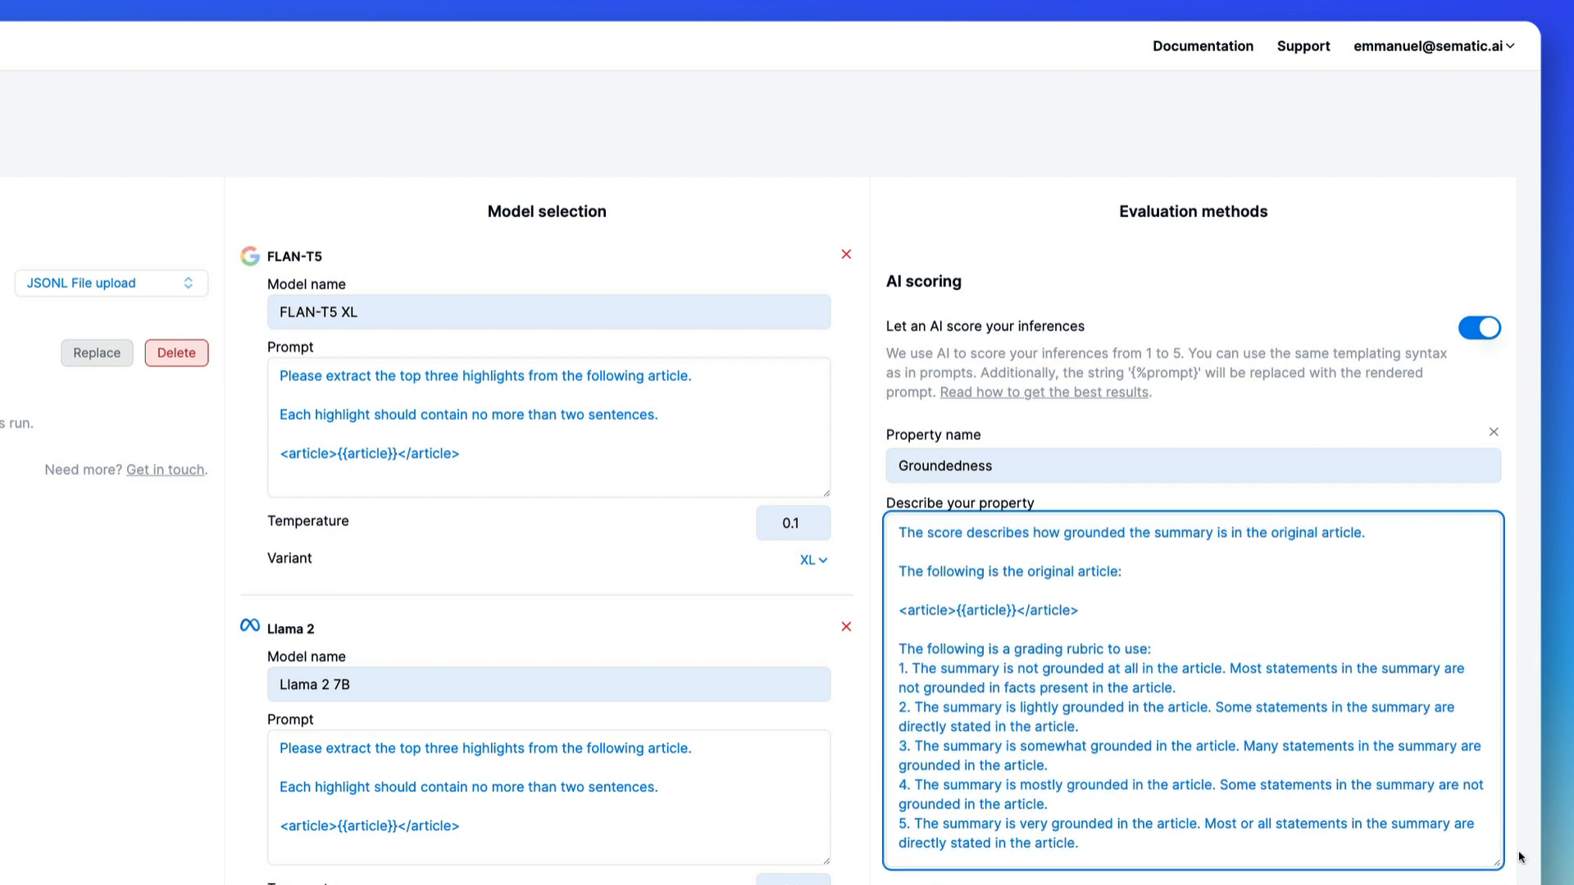
Review the Groundedness description's opening sentence, article placeholder and grading rubric
drag(896, 533, 1408, 536)
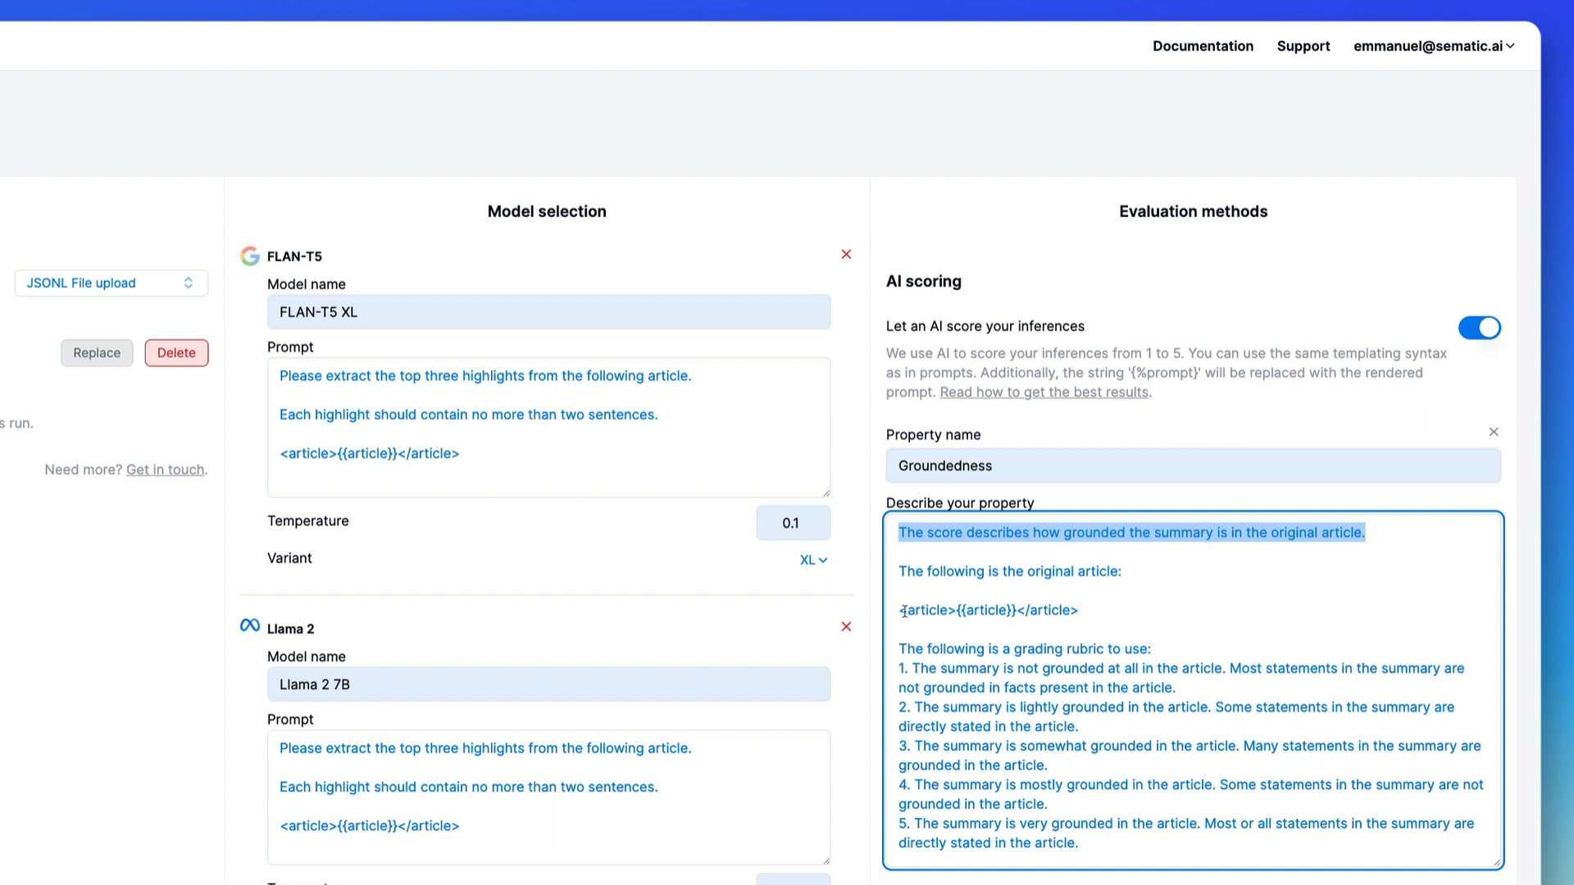
drag(904, 612, 1121, 608)
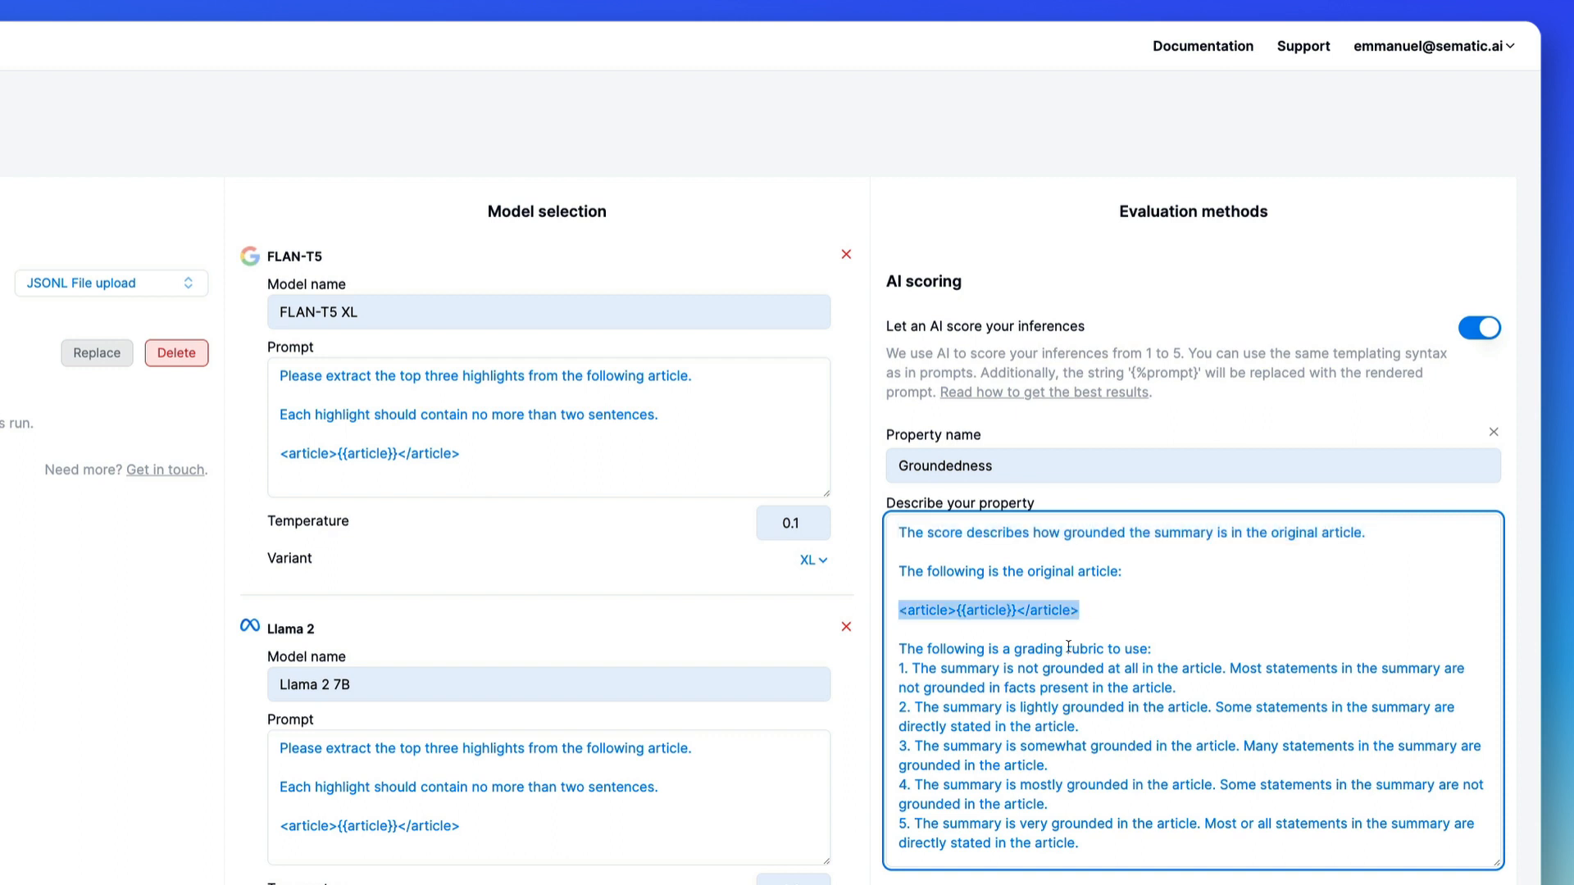
drag(894, 647, 1095, 840)
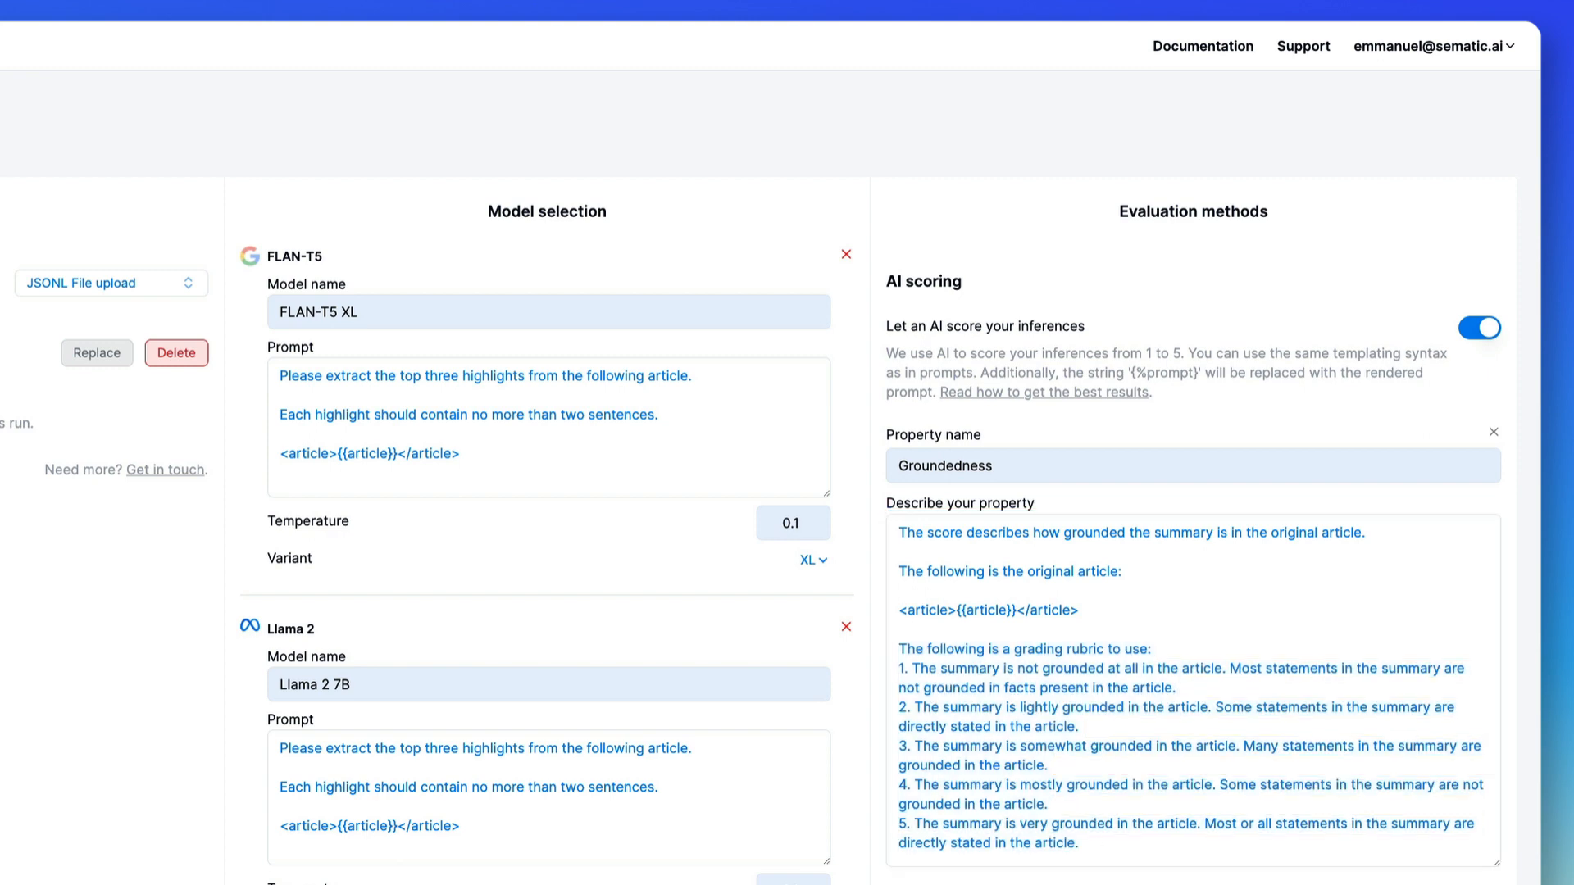
Name the second property Formatting and describe a highlight-count rubric: 1 for less than three, 3 for more than three, 5 for three; enlarge the box
scroll(1049, 880, down, 5)
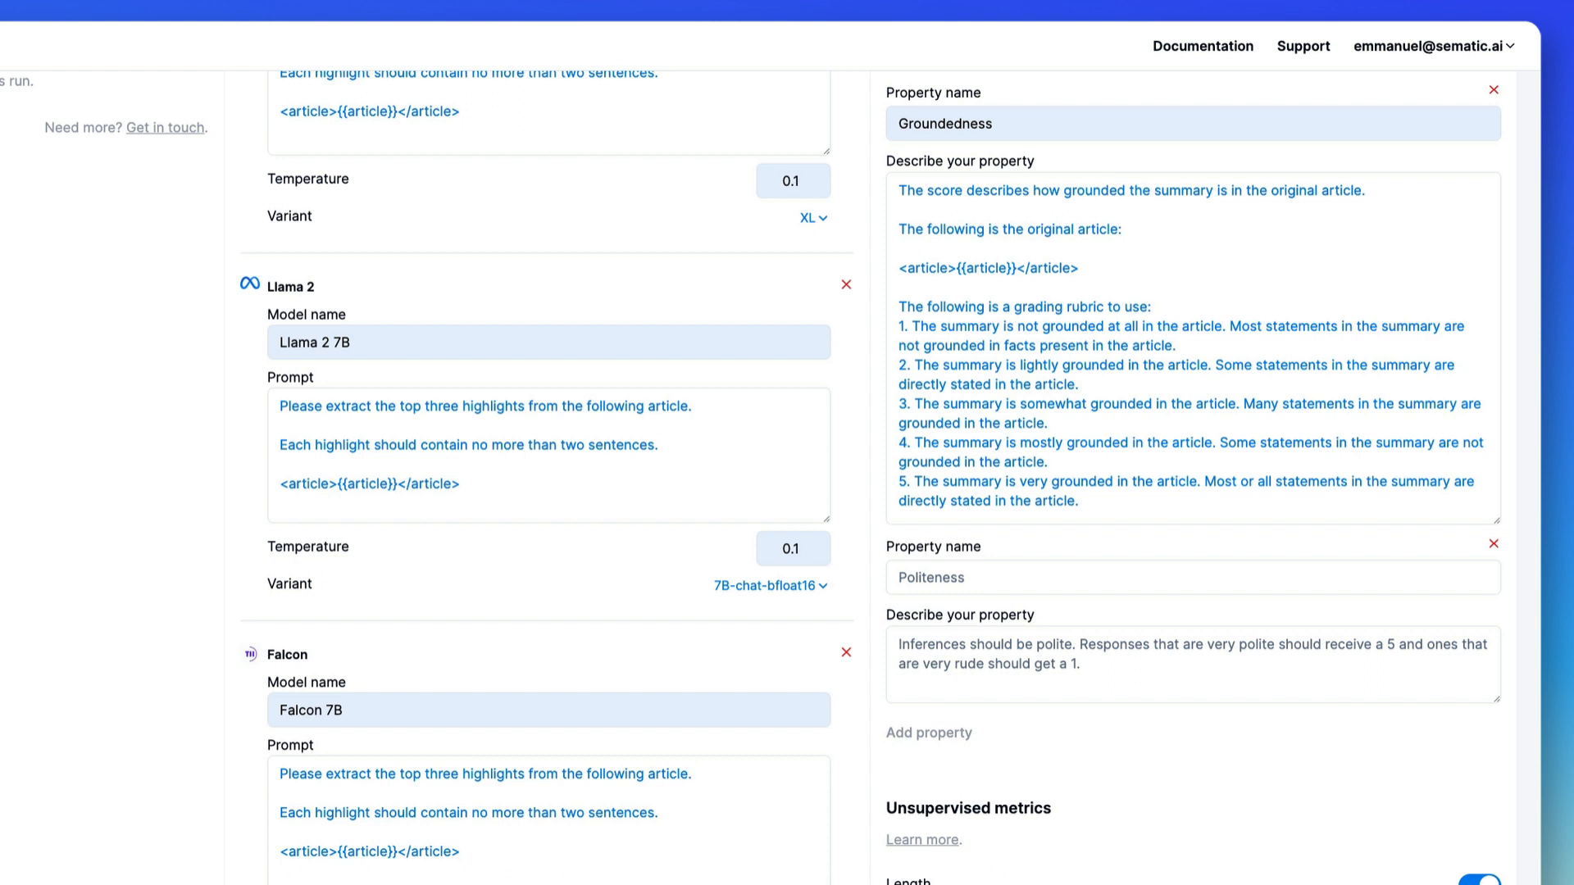
click(987, 579)
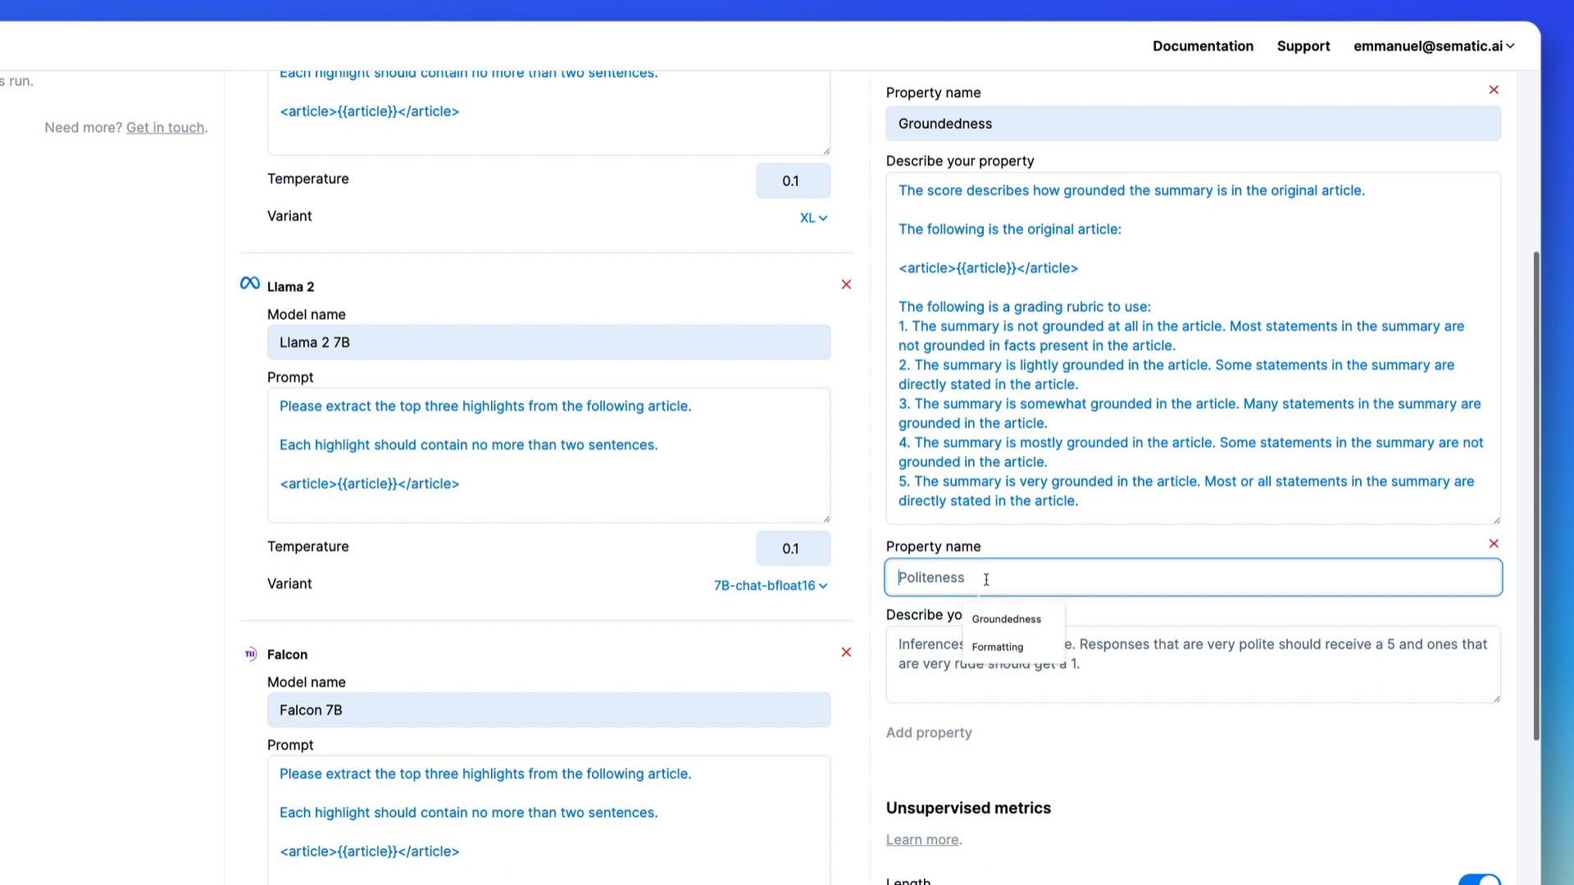
click(998, 647)
click(963, 658)
text(The score describes how many highlights were generated.  The following is a grading rubric to use: 1. Less than three highlights were generated. 3. More than three highlights were generated. 5. Three highlights were generated.)
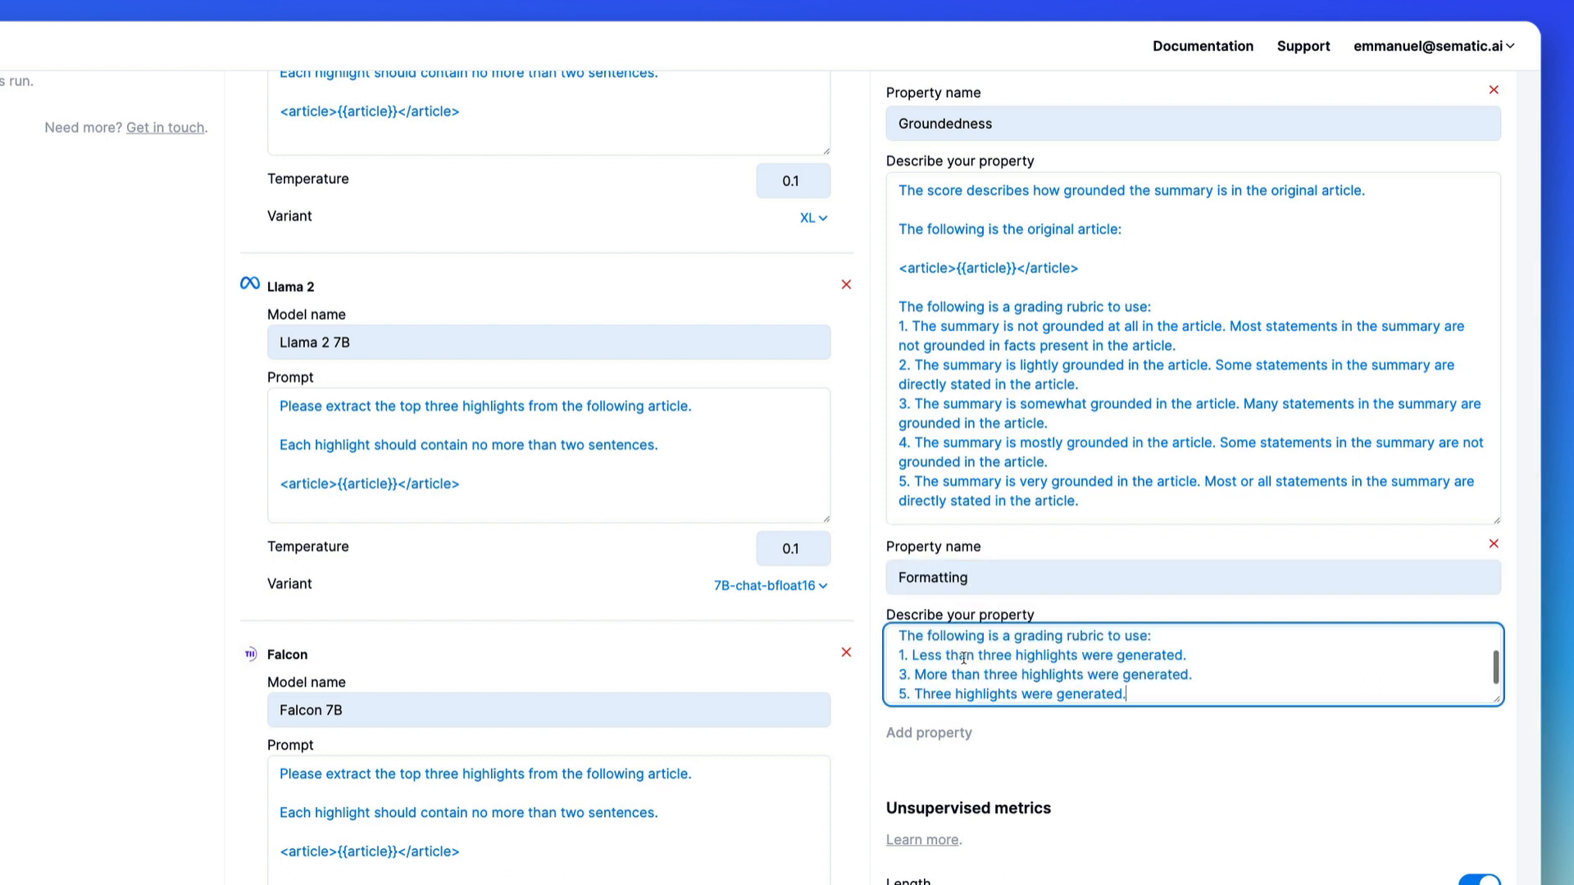
drag(1497, 701, 1515, 787)
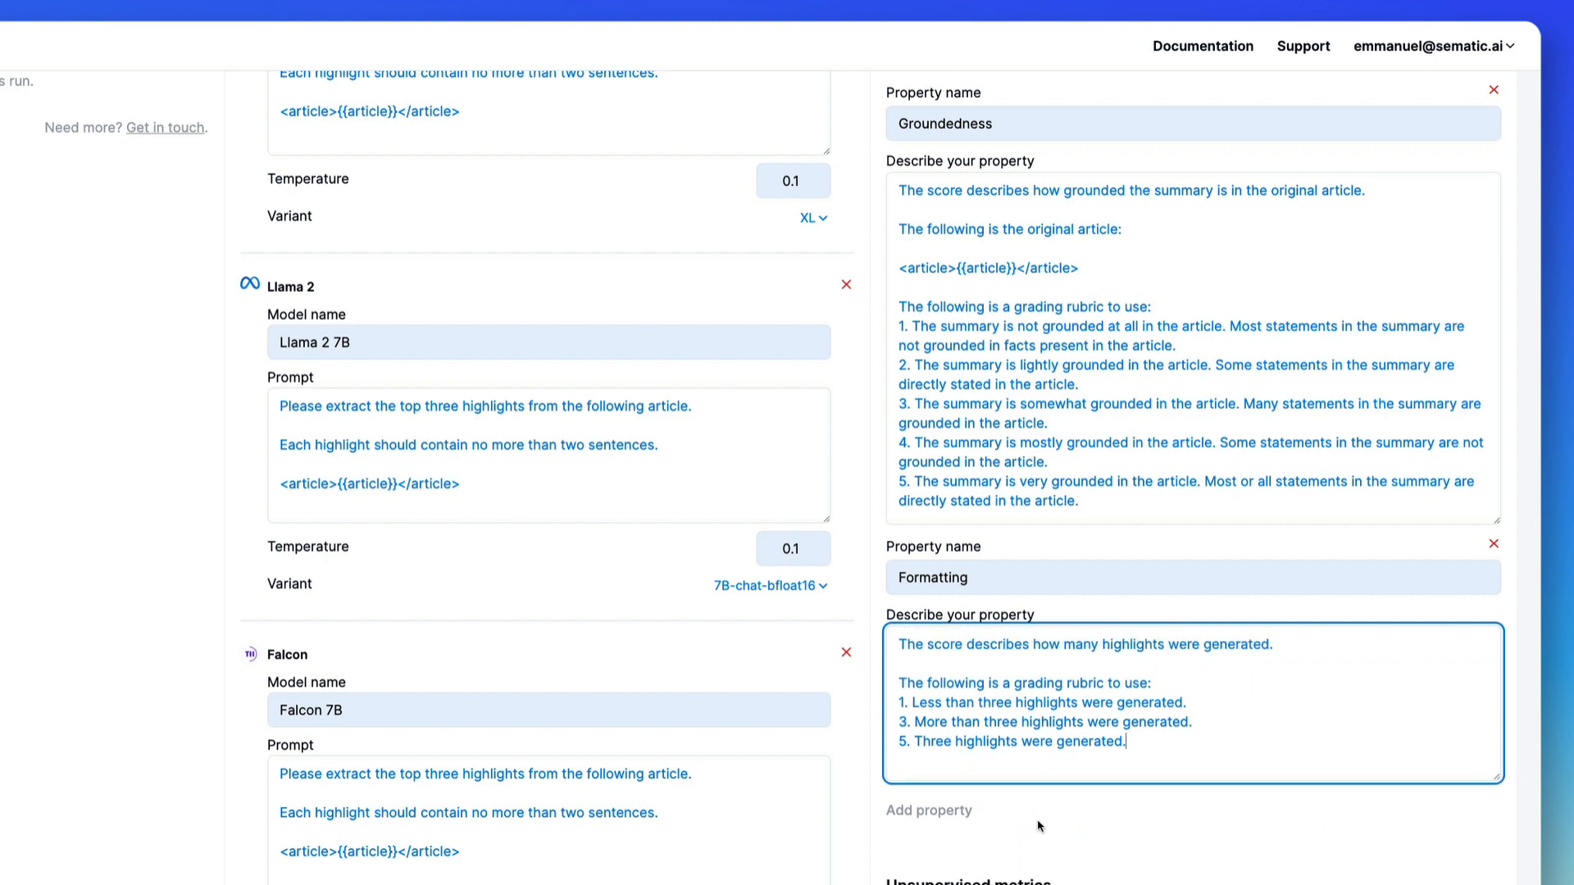
Add a third property named Highlight length with a sentence-count rubric from 1 (less than three) to 5 (six), and enlarge its description box
click(938, 814)
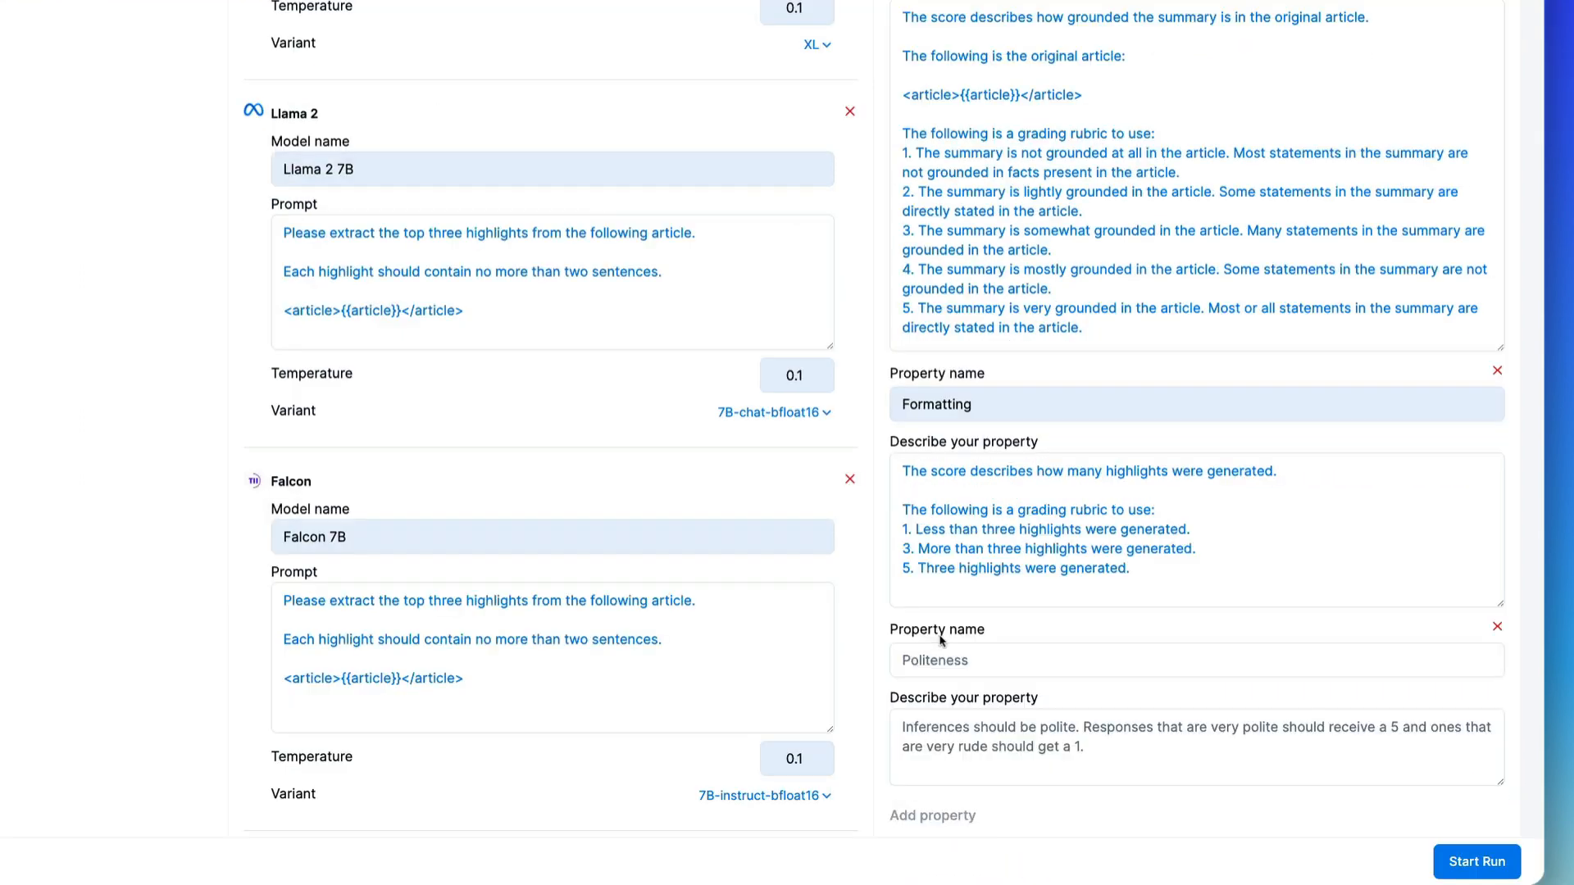
click(947, 658)
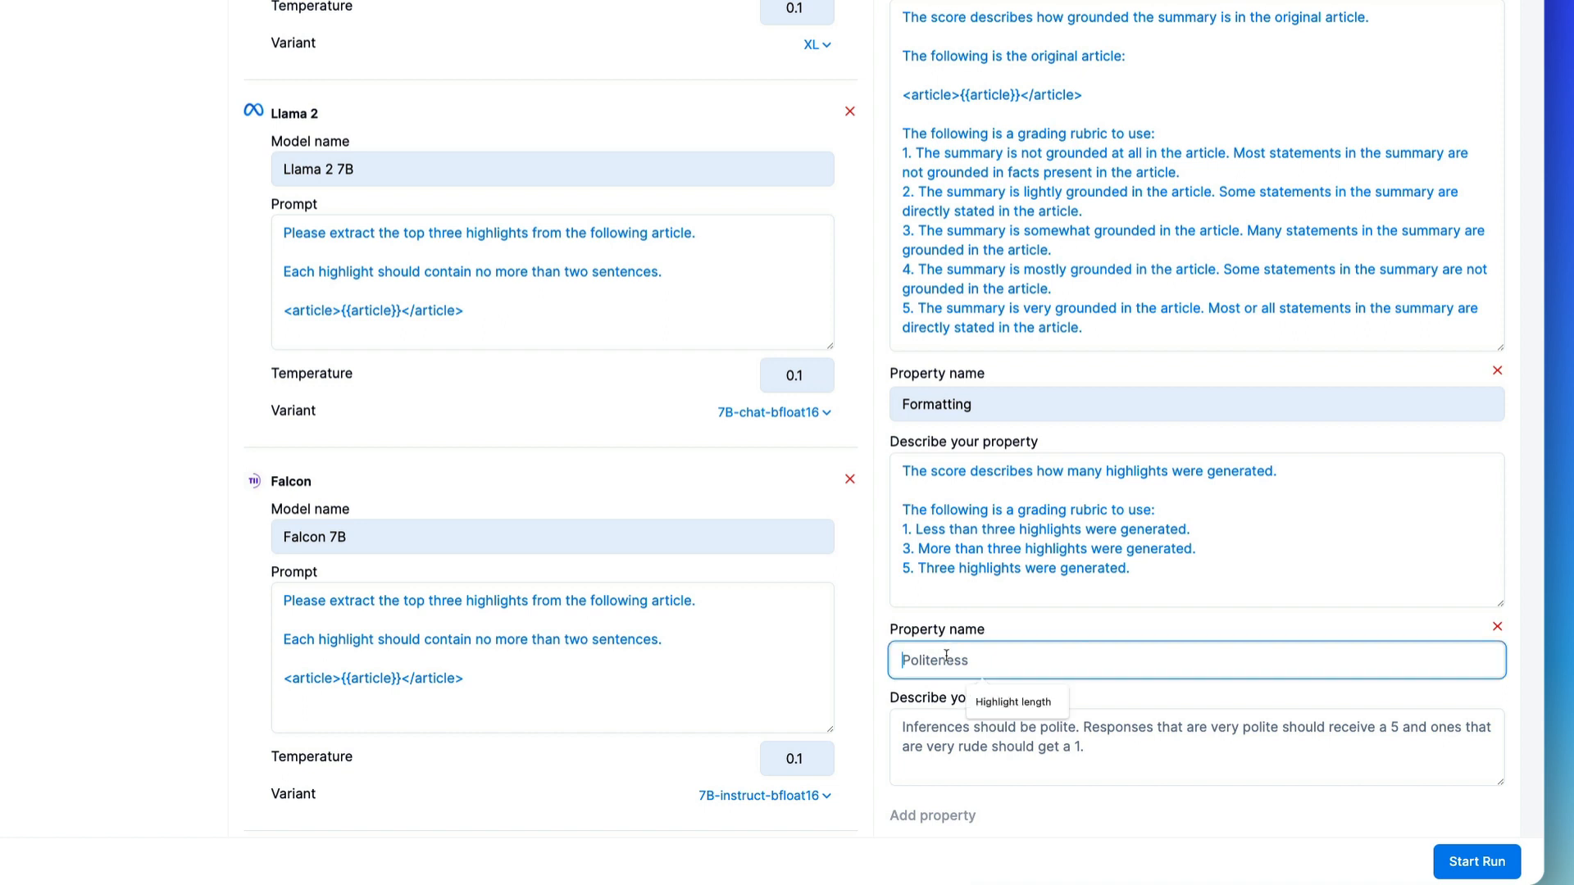
click(993, 699)
key(super+Tab)
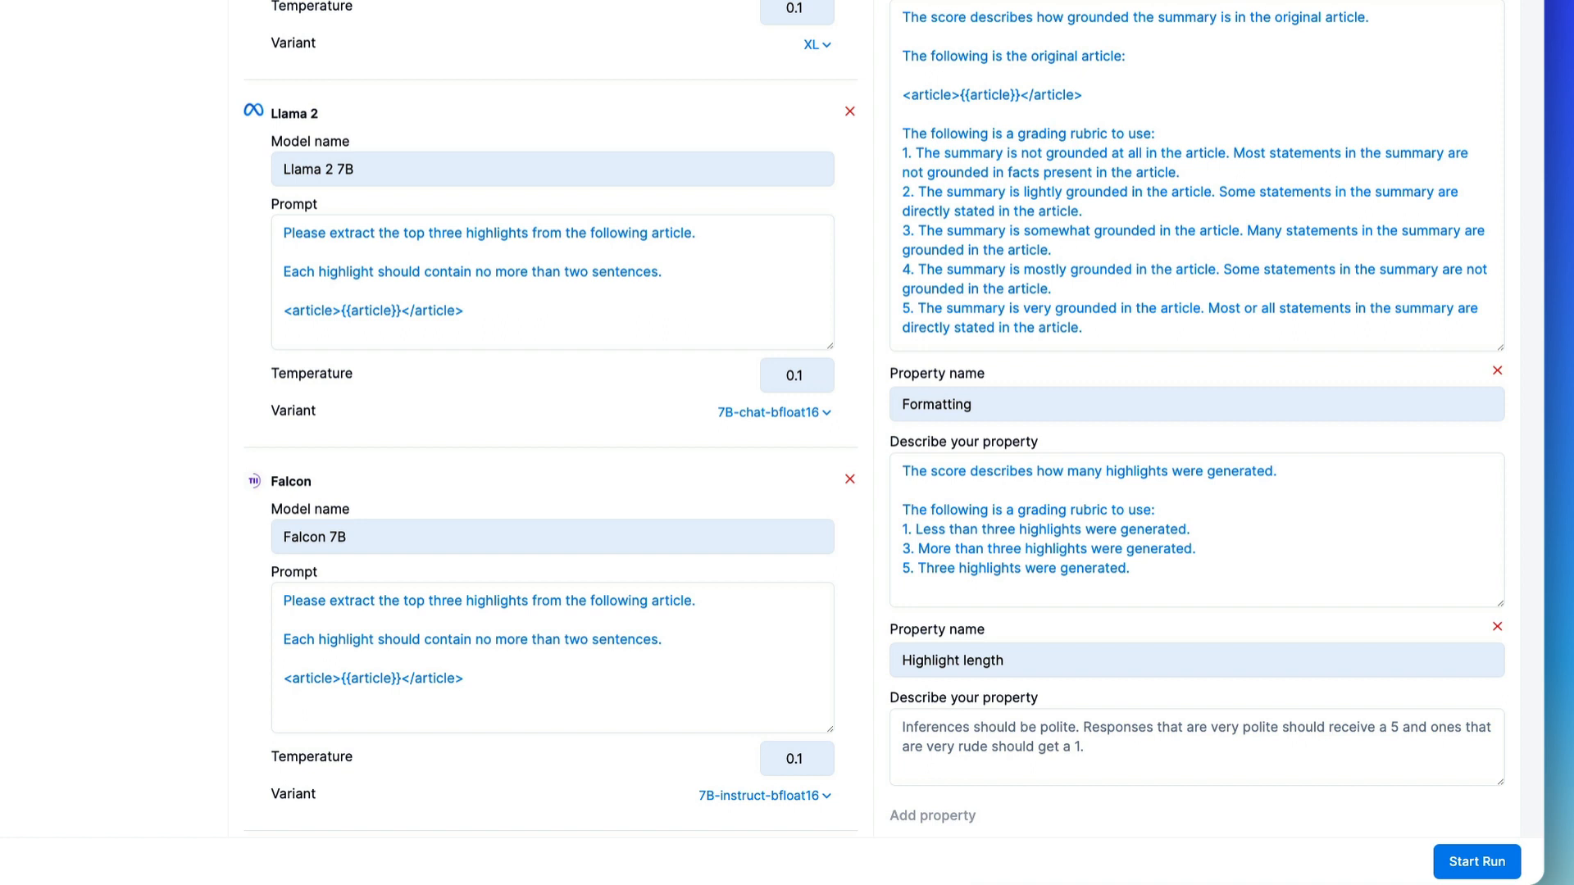
click(1345, 745)
text(The following is a grading rubric to use: 1. Less than three sentences were generated. 2. Three sentences were generated. 3. Four sentences were generated. 4. Five sentences were generated. 5. Six sentences were generated.)
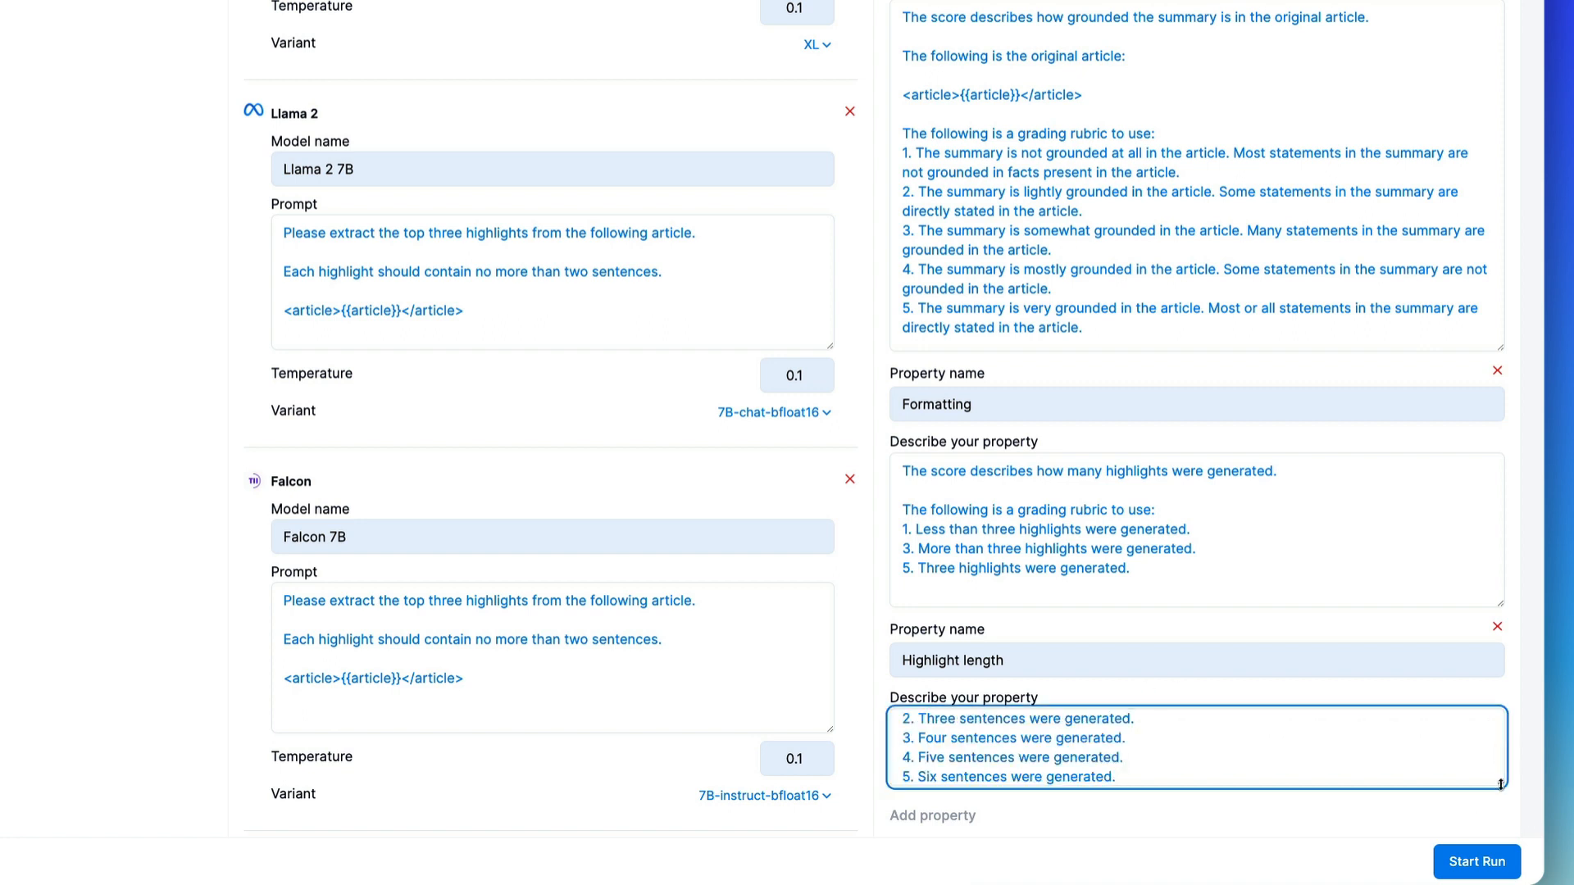
drag(1502, 784, 1513, 859)
scroll(1364, 743, down, 5)
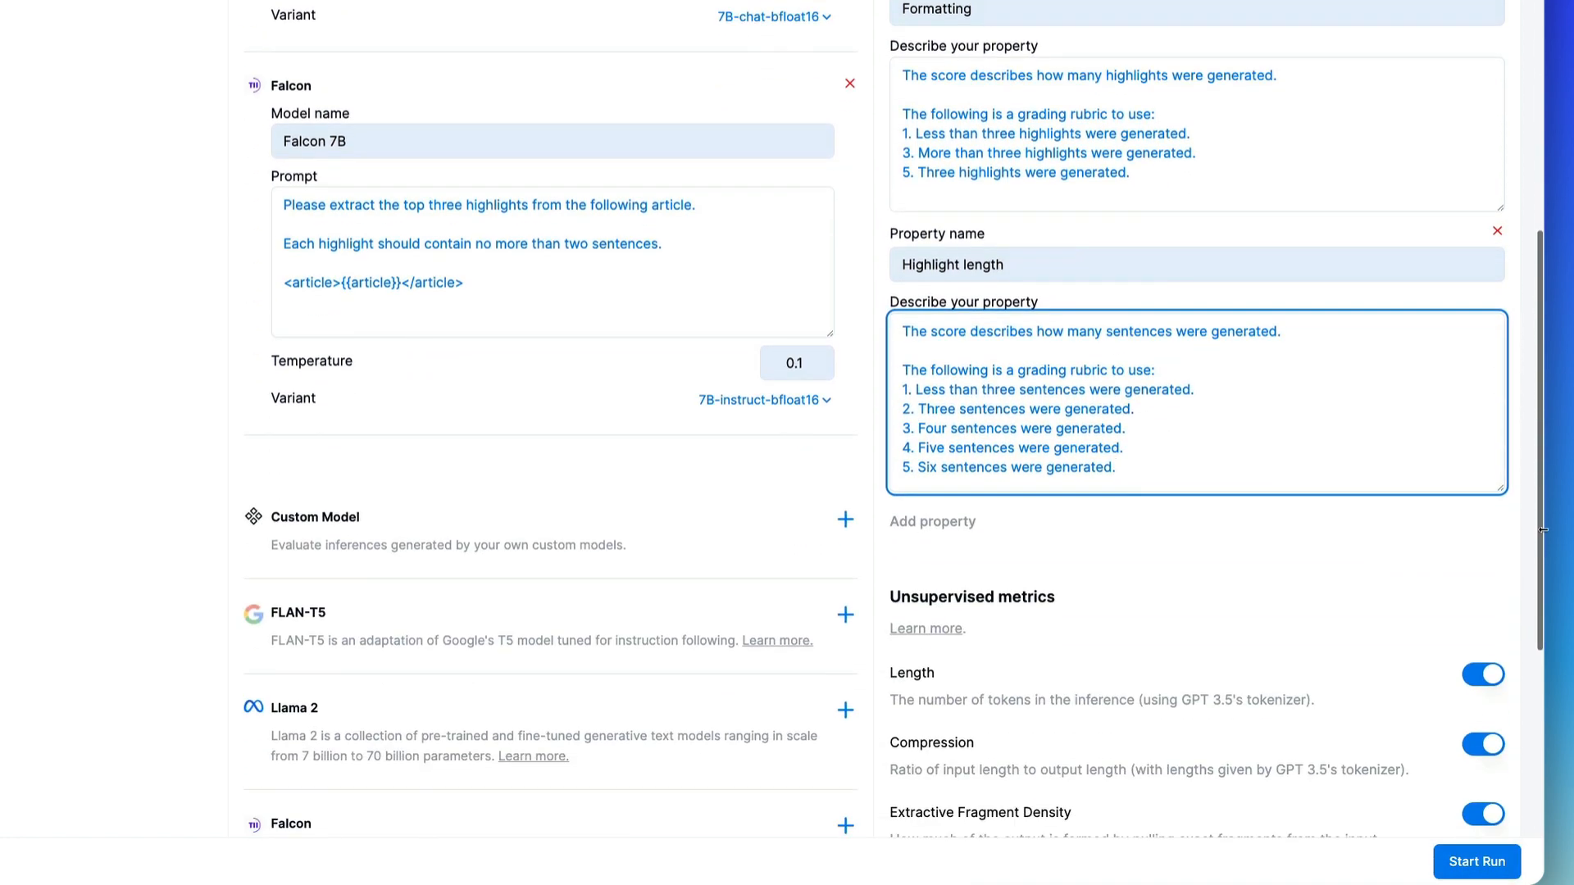
drag(1495, 490, 1513, 510)
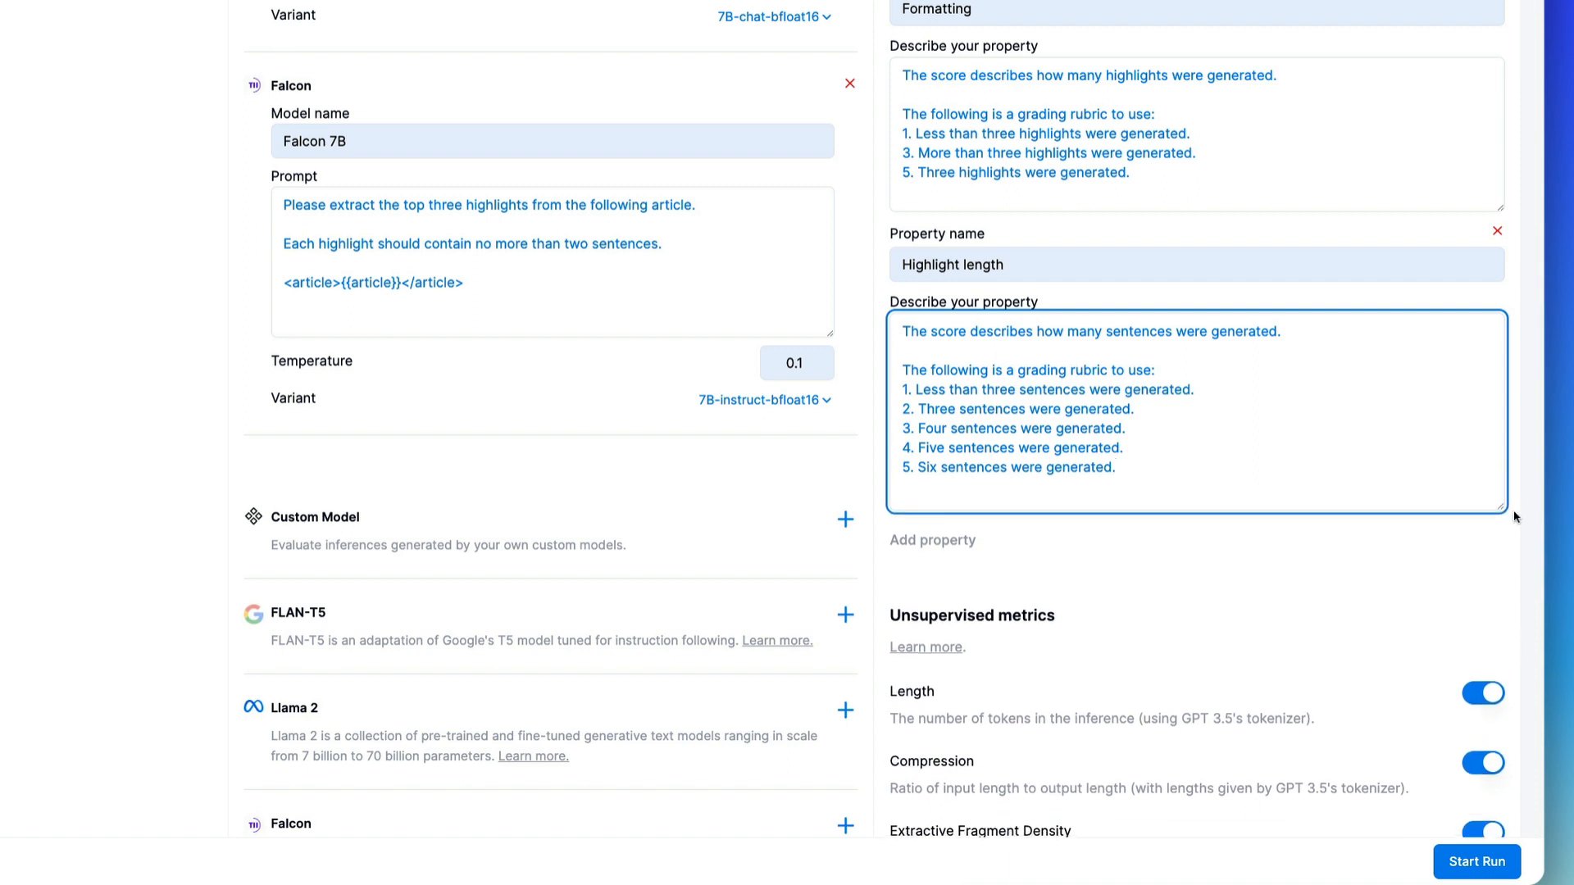
Name the run CNN Highlights Demo and start it with the length, compression and extractive fragment density metrics enabled
scroll(1359, 602, down, 1)
scroll(1358, 603, down, 2)
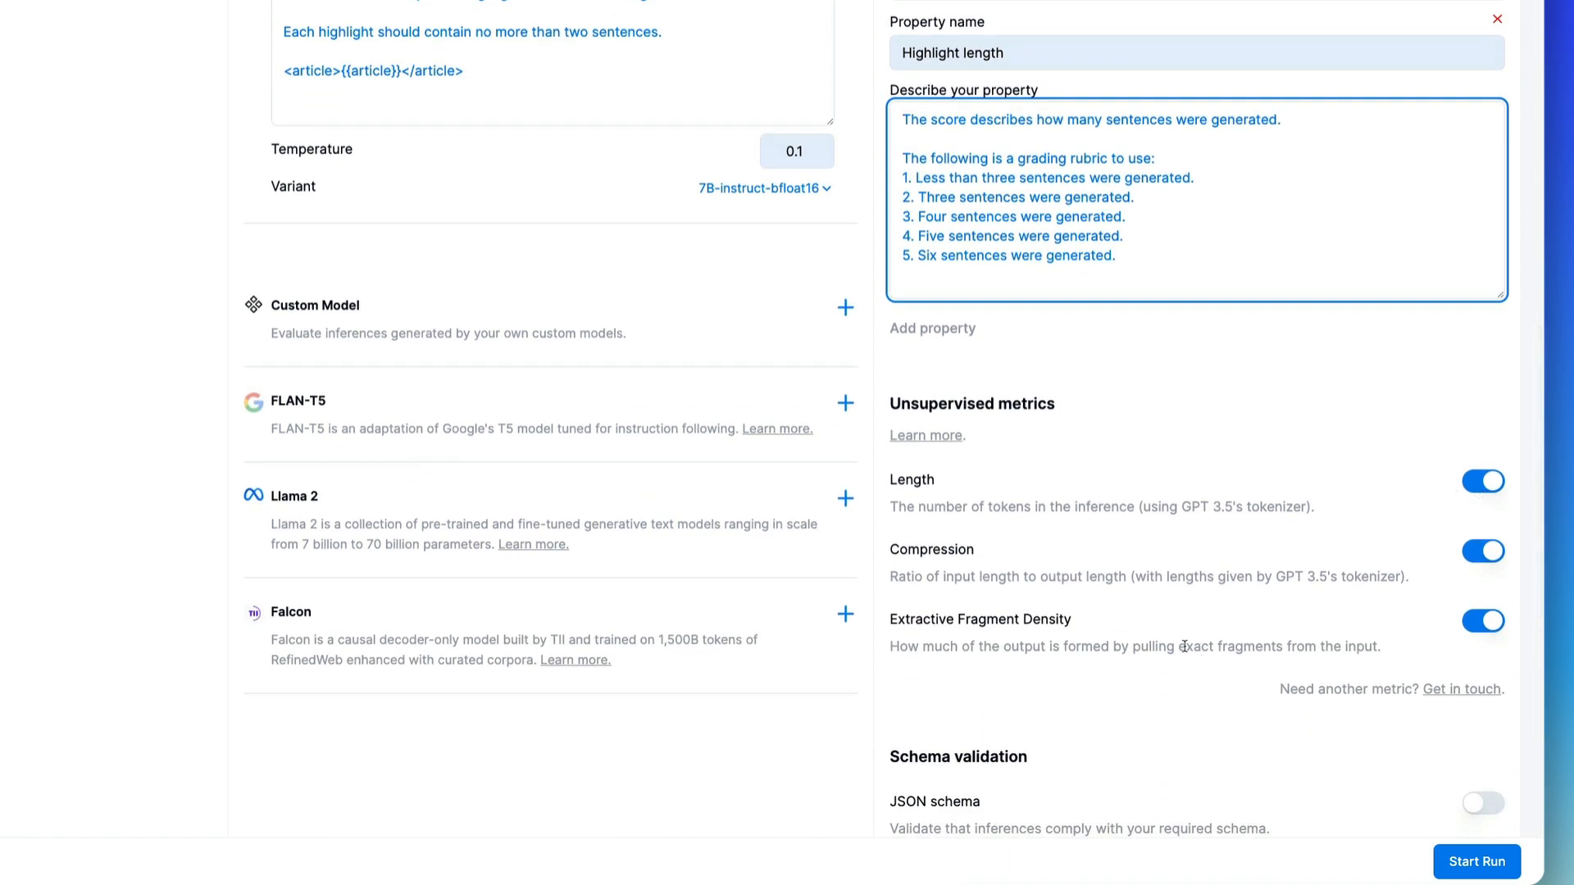
scroll(212, 187, up, 7)
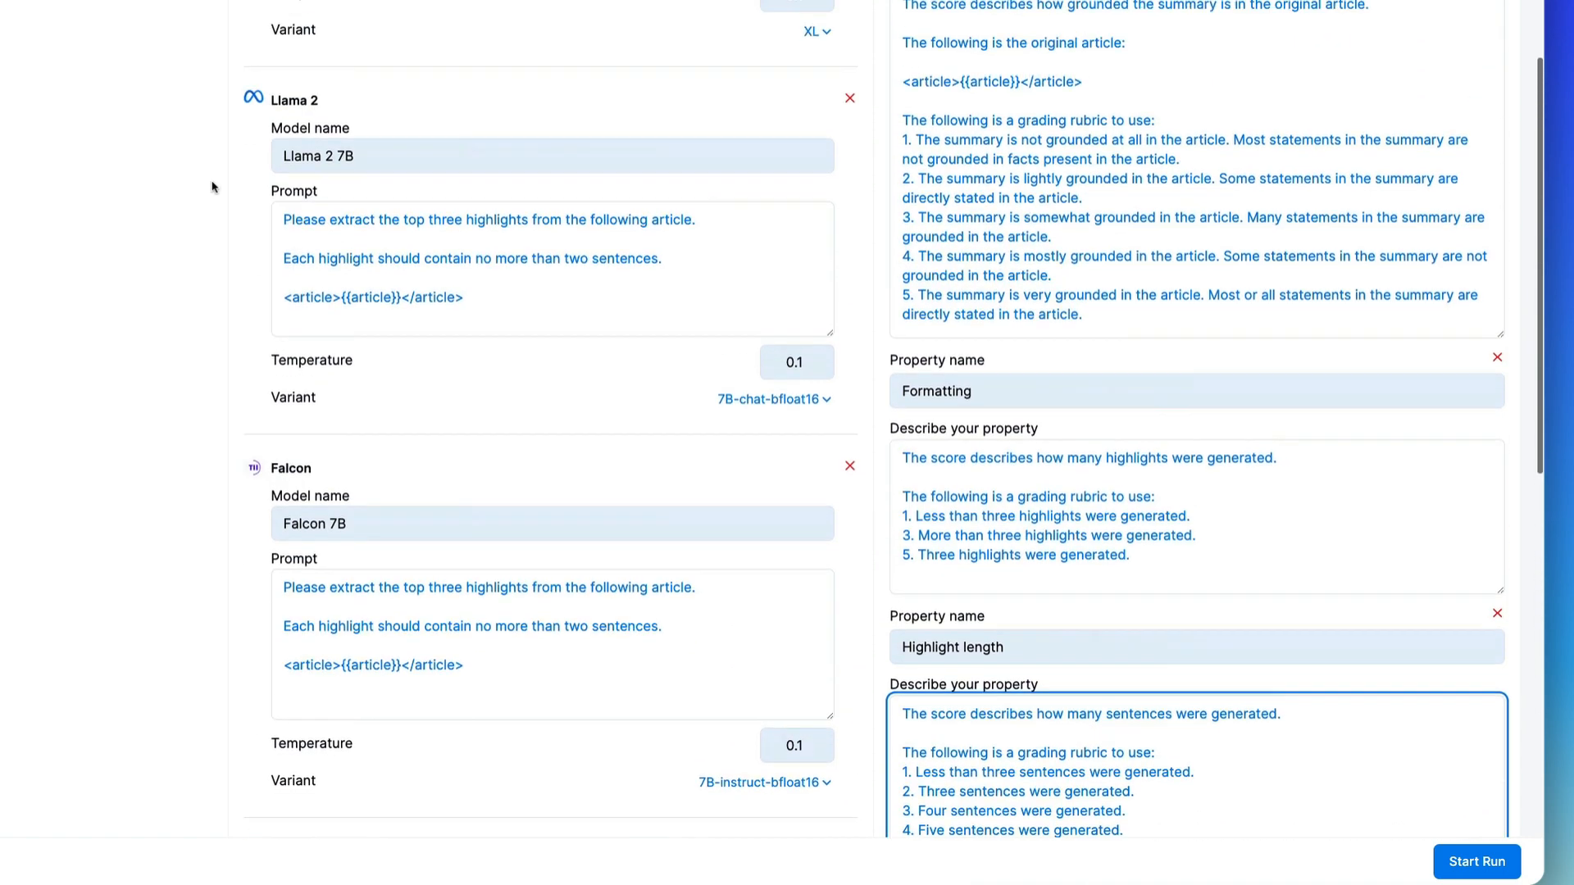
scroll(211, 187, up, 4)
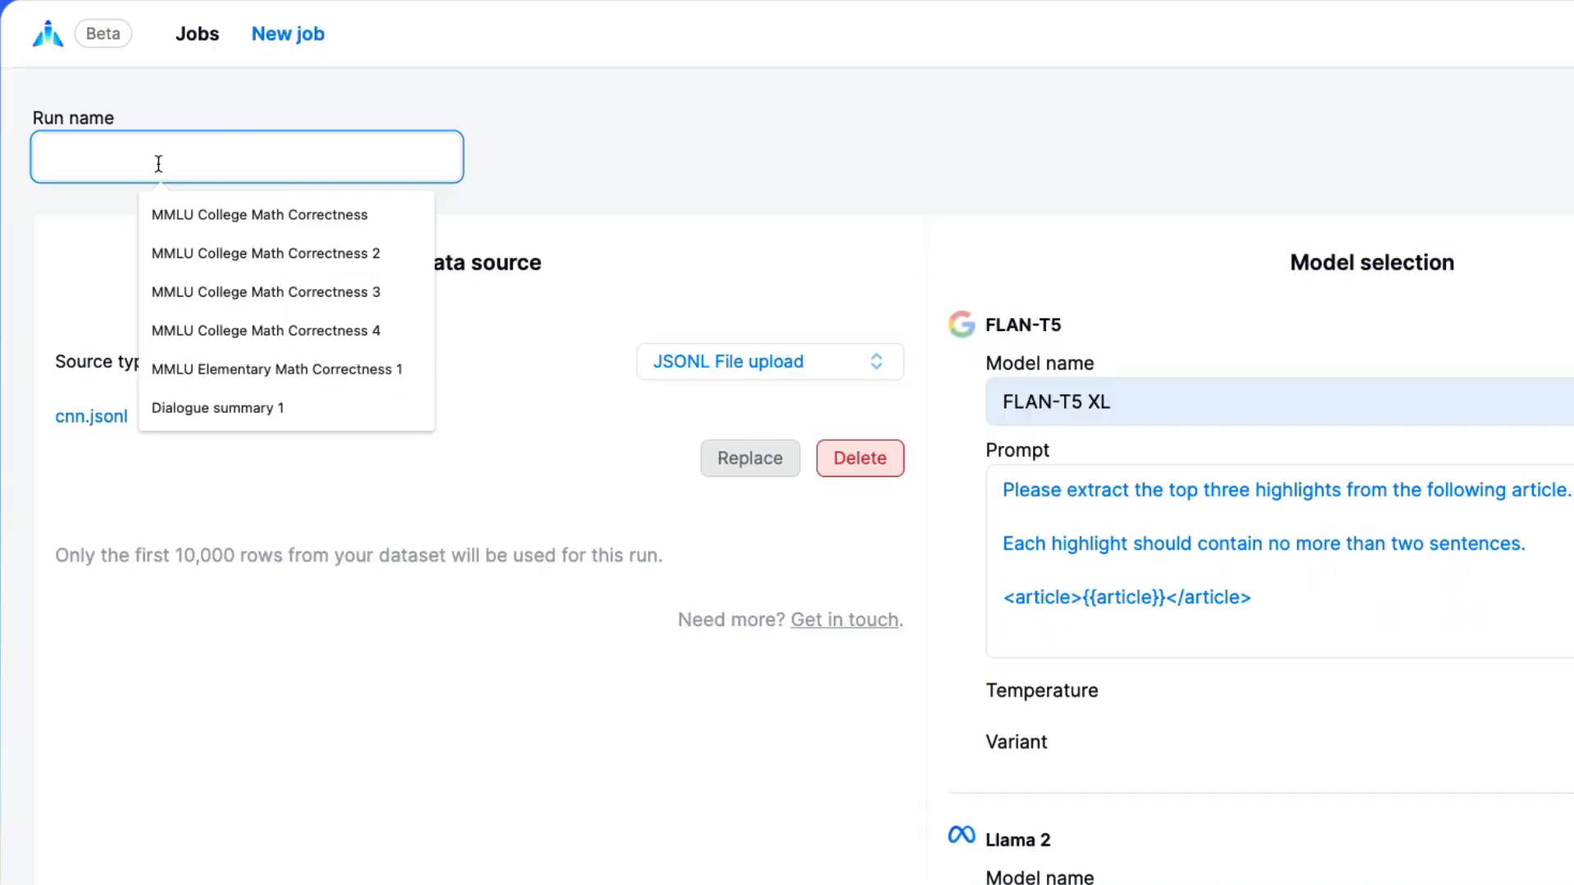
text(CNN Highlight)
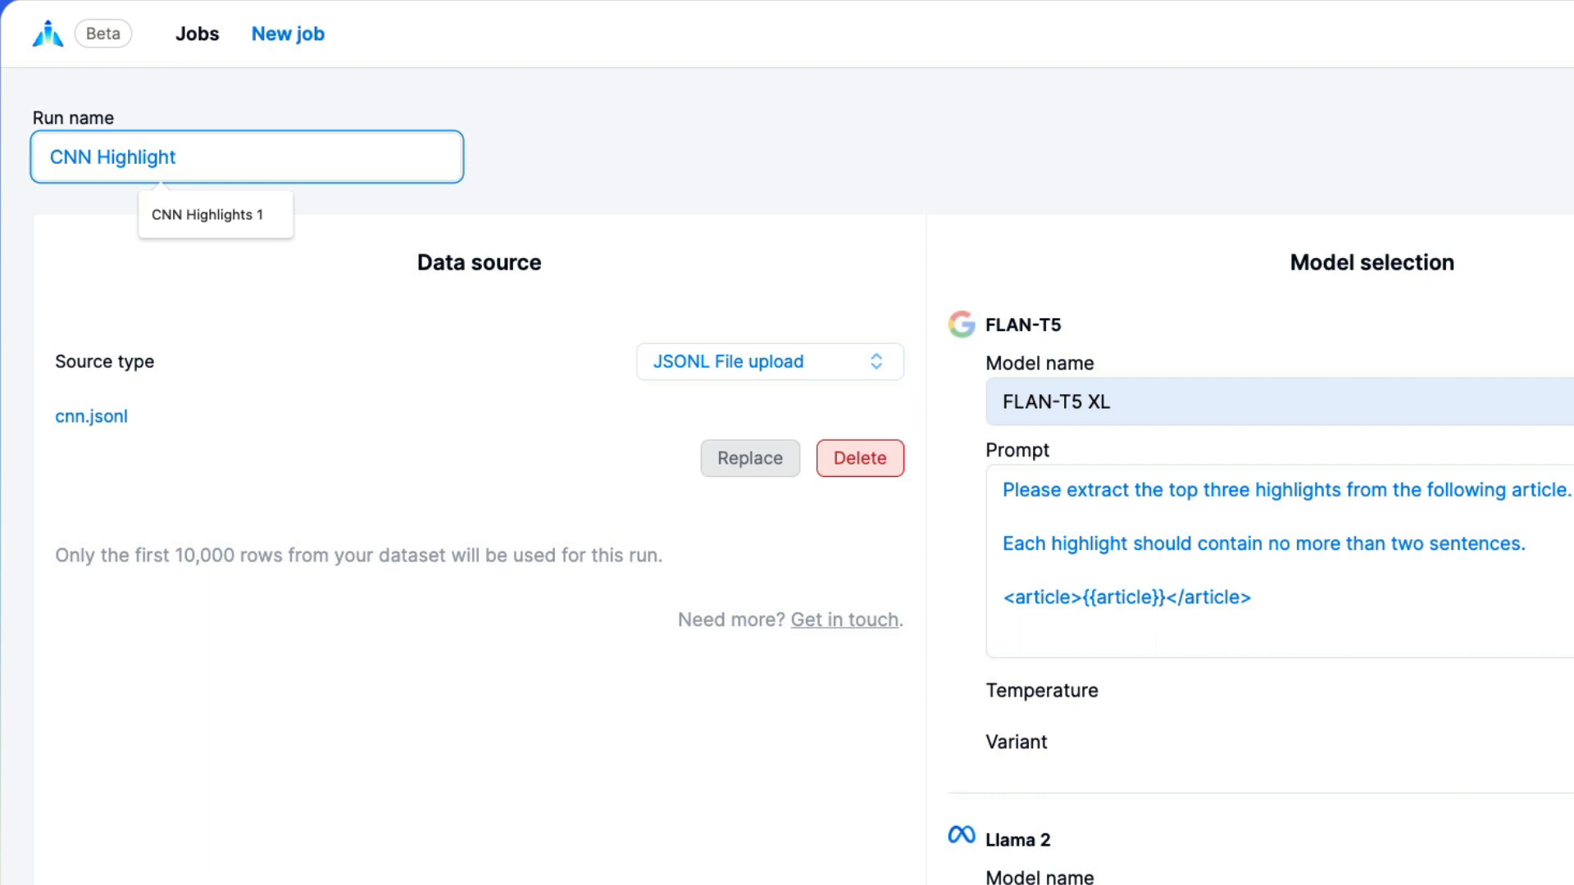
text(s Demo)
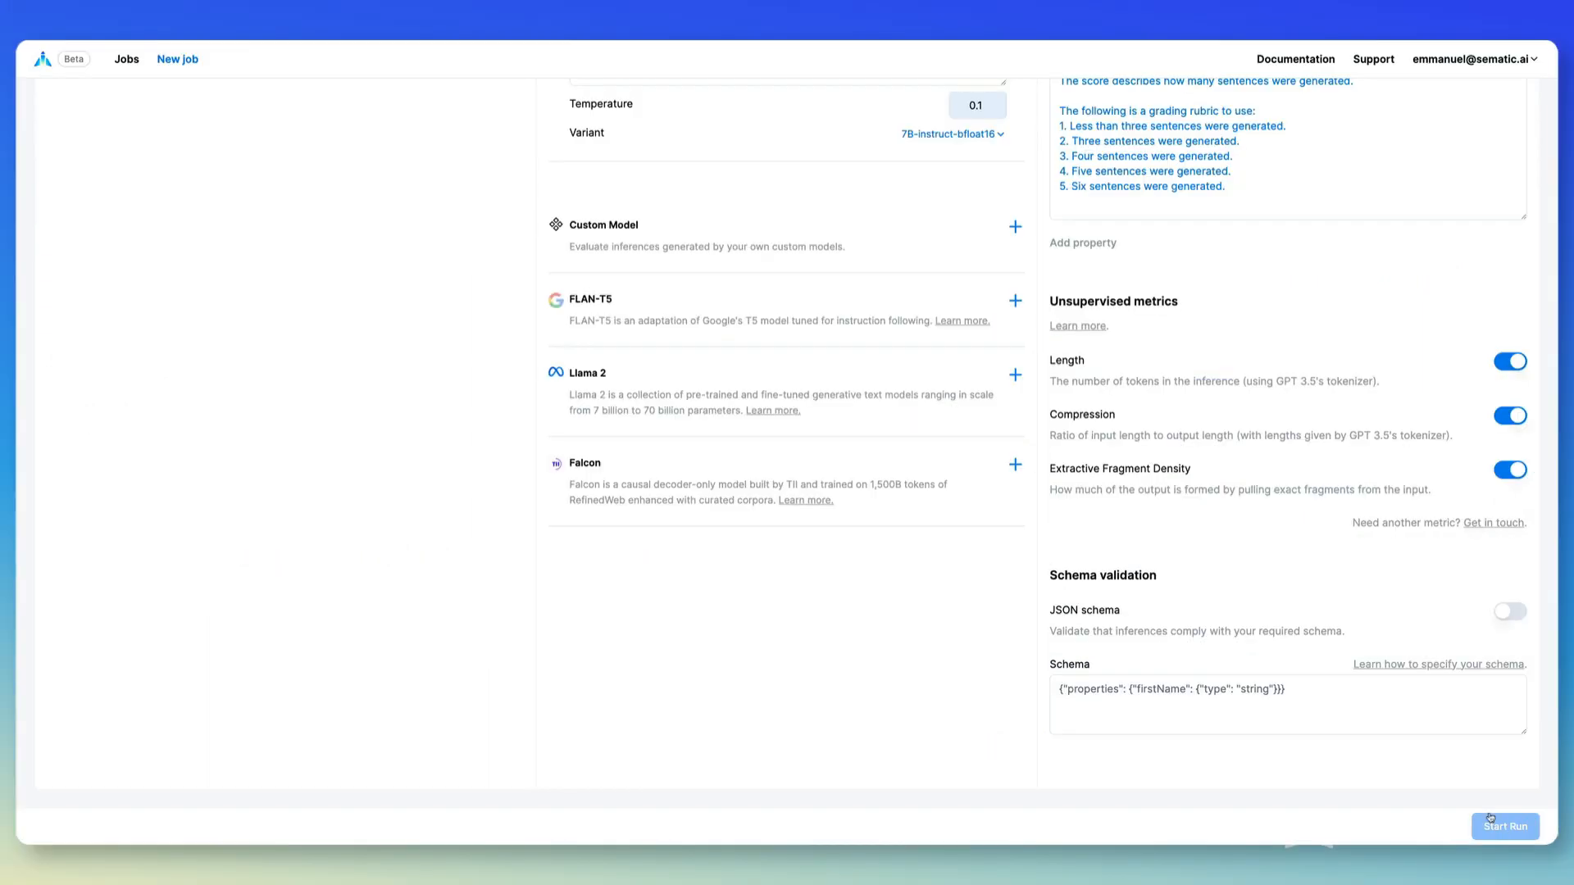
click(1490, 824)
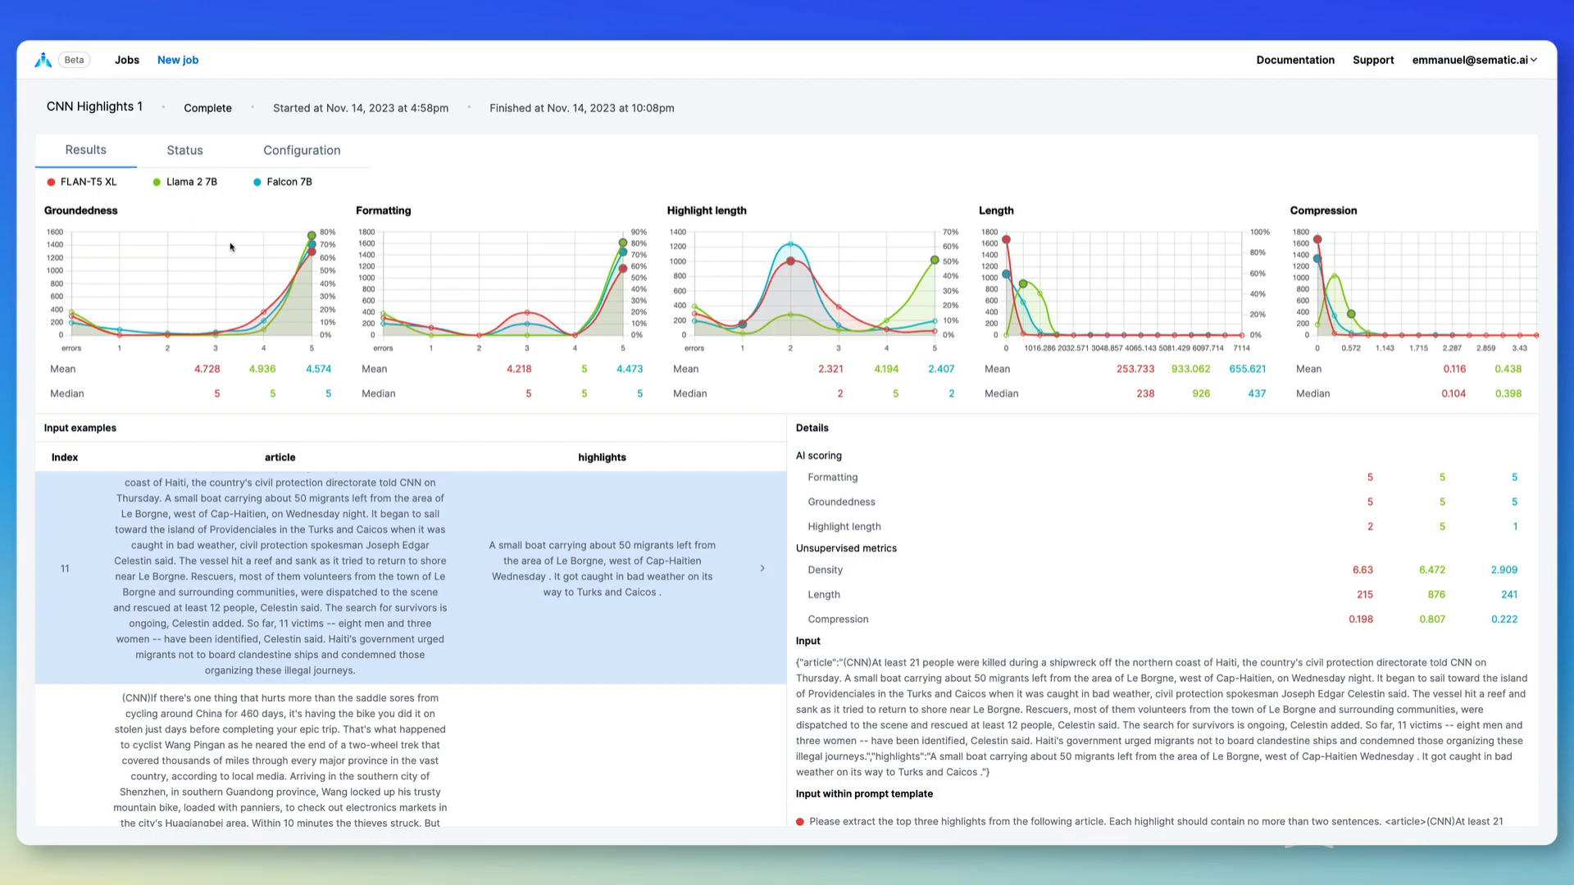
Compare the three models across the Groundedness, Formatting, Highlight length, Length, Compression and Density charts of the CNN Highlights 1 results
mouse_move(311, 236)
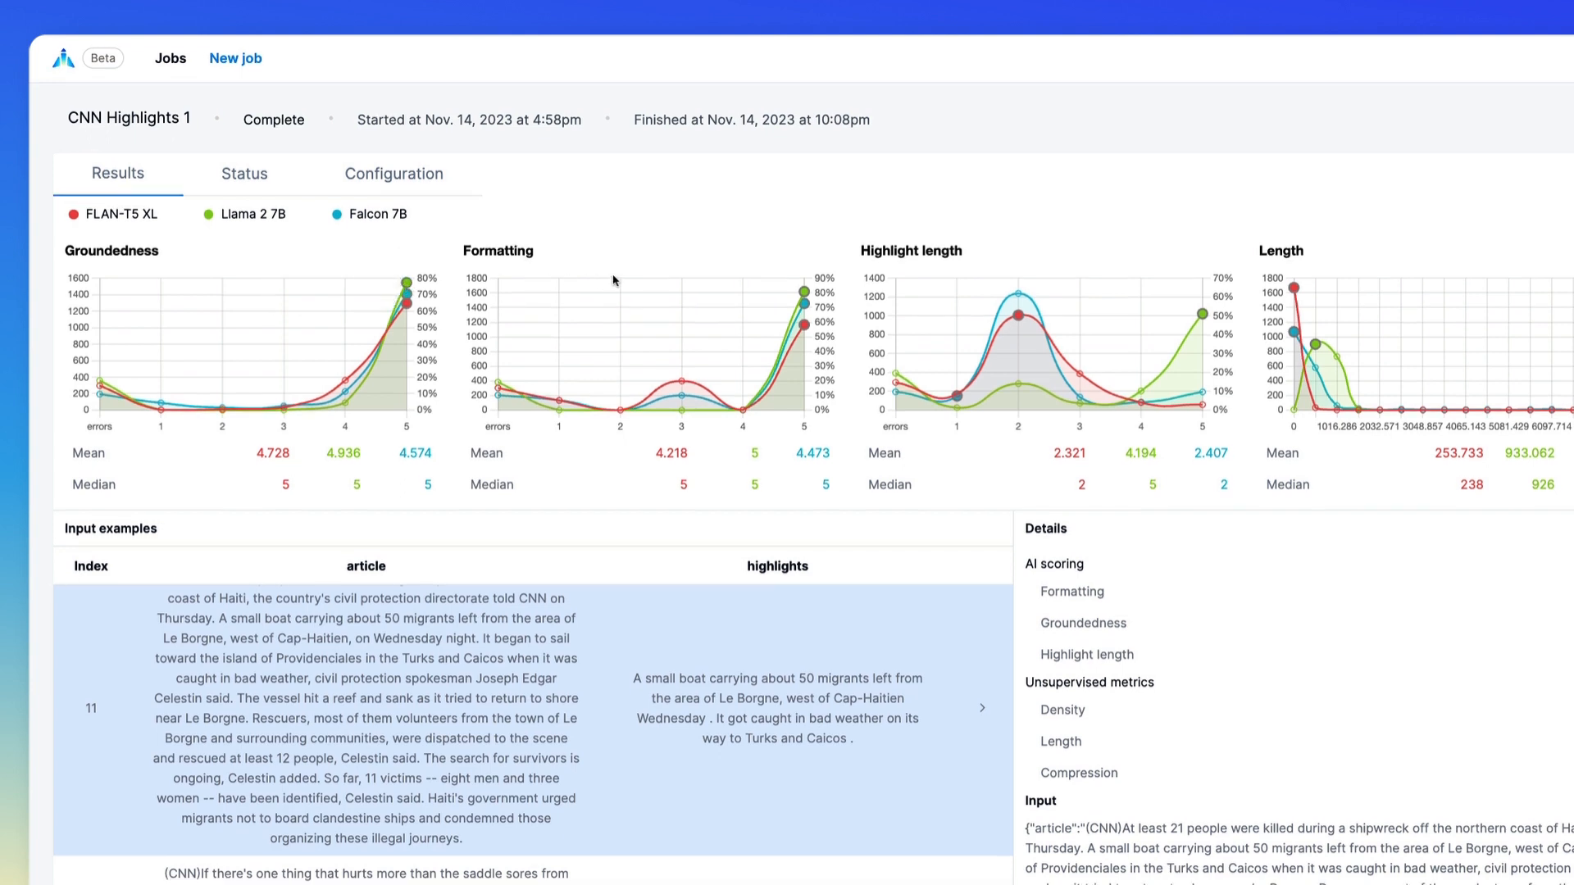
mouse_move(804, 293)
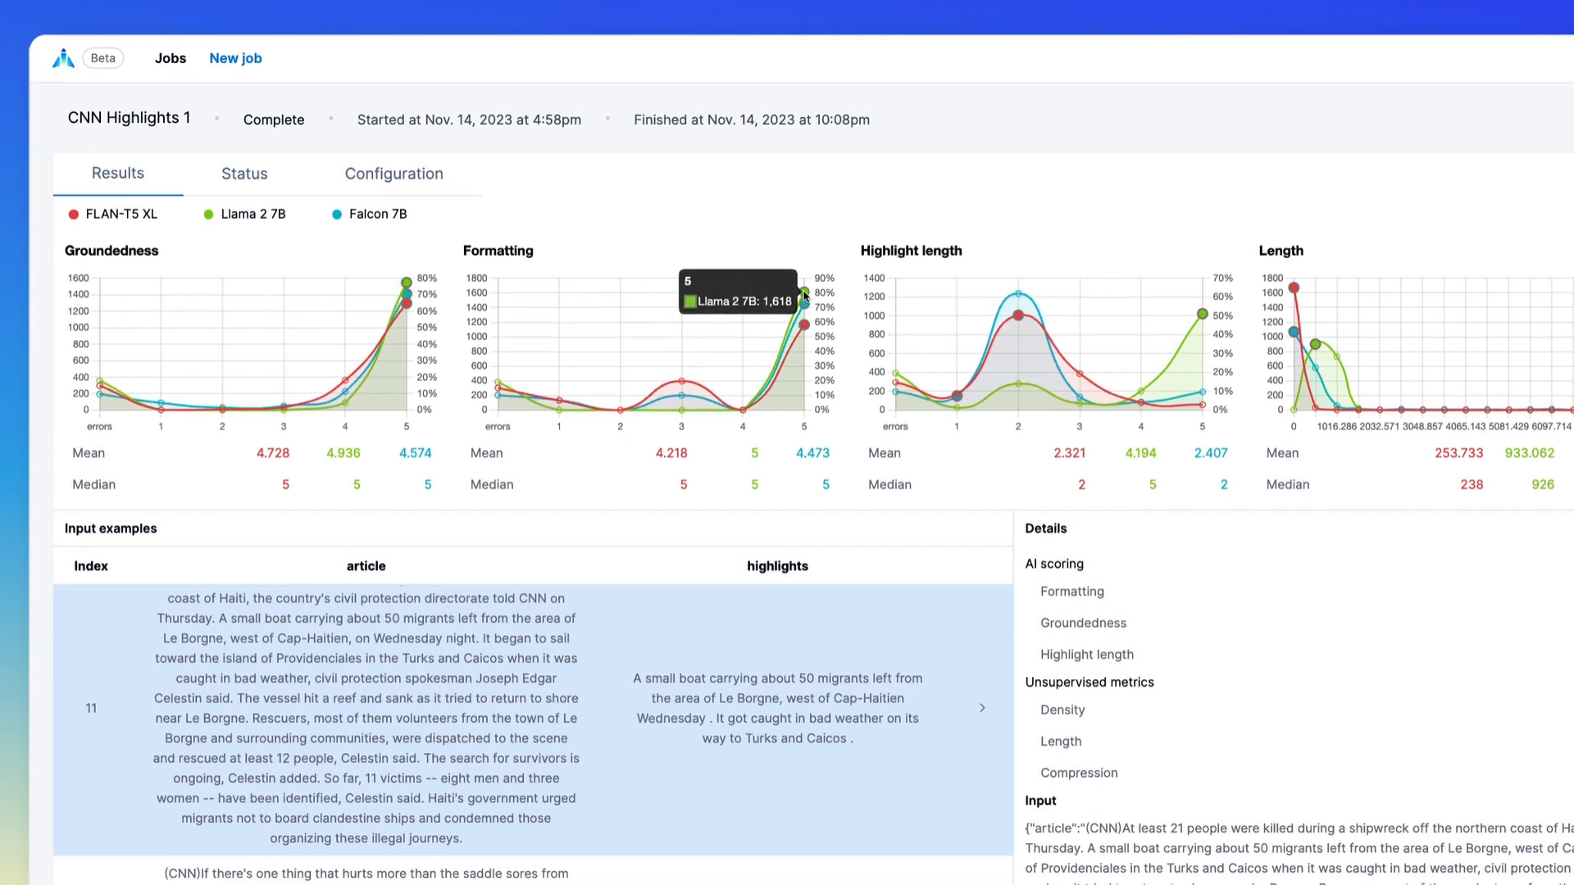
mouse_move(1202, 314)
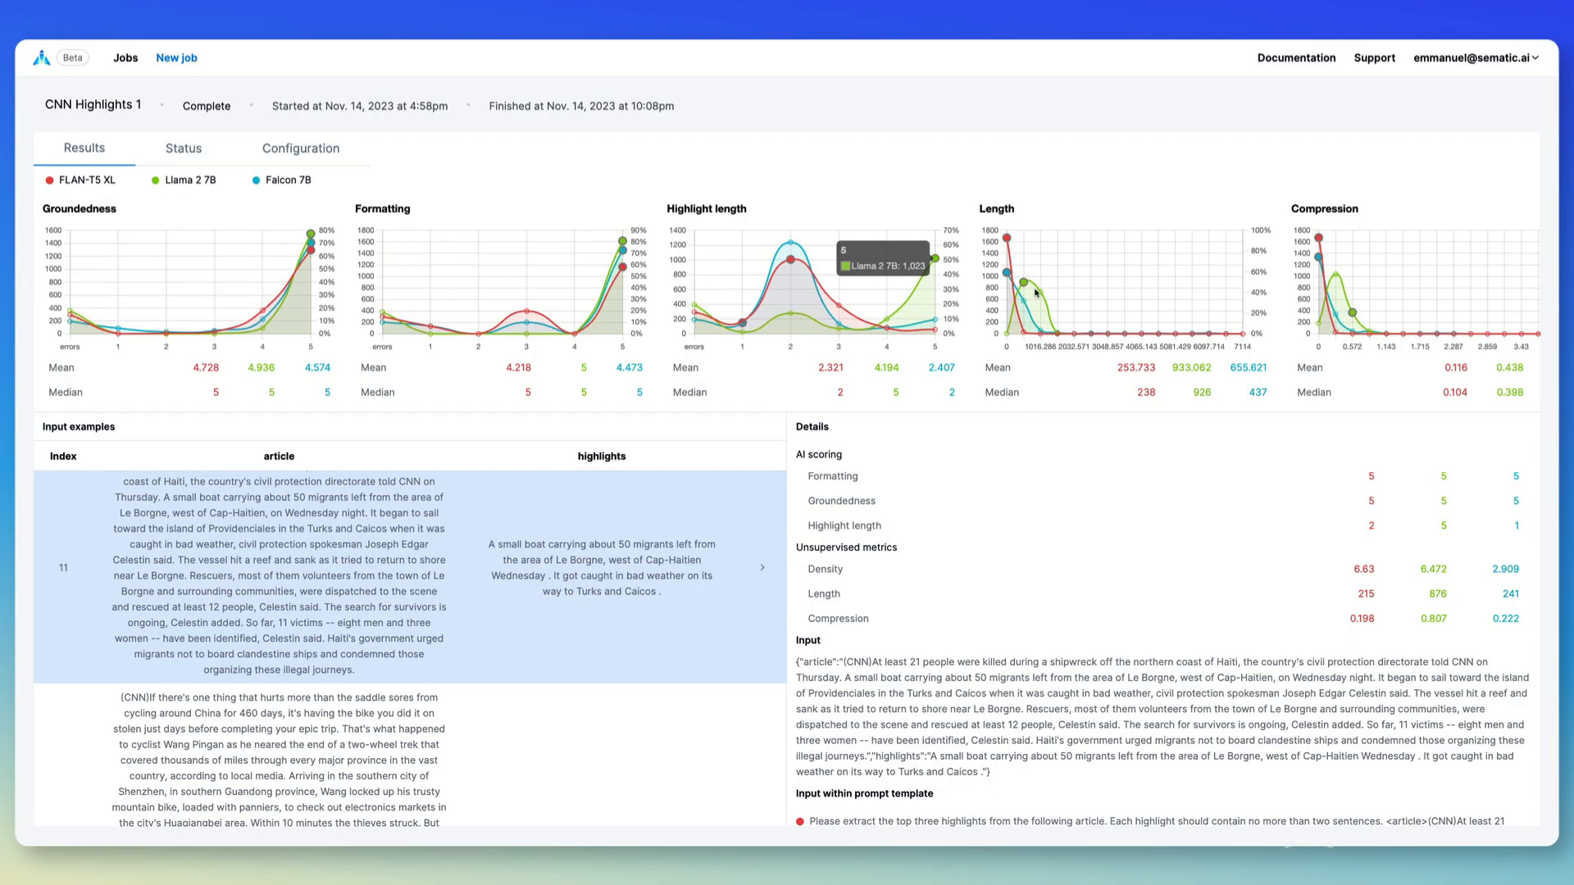
scroll(1329, 355, right, 5)
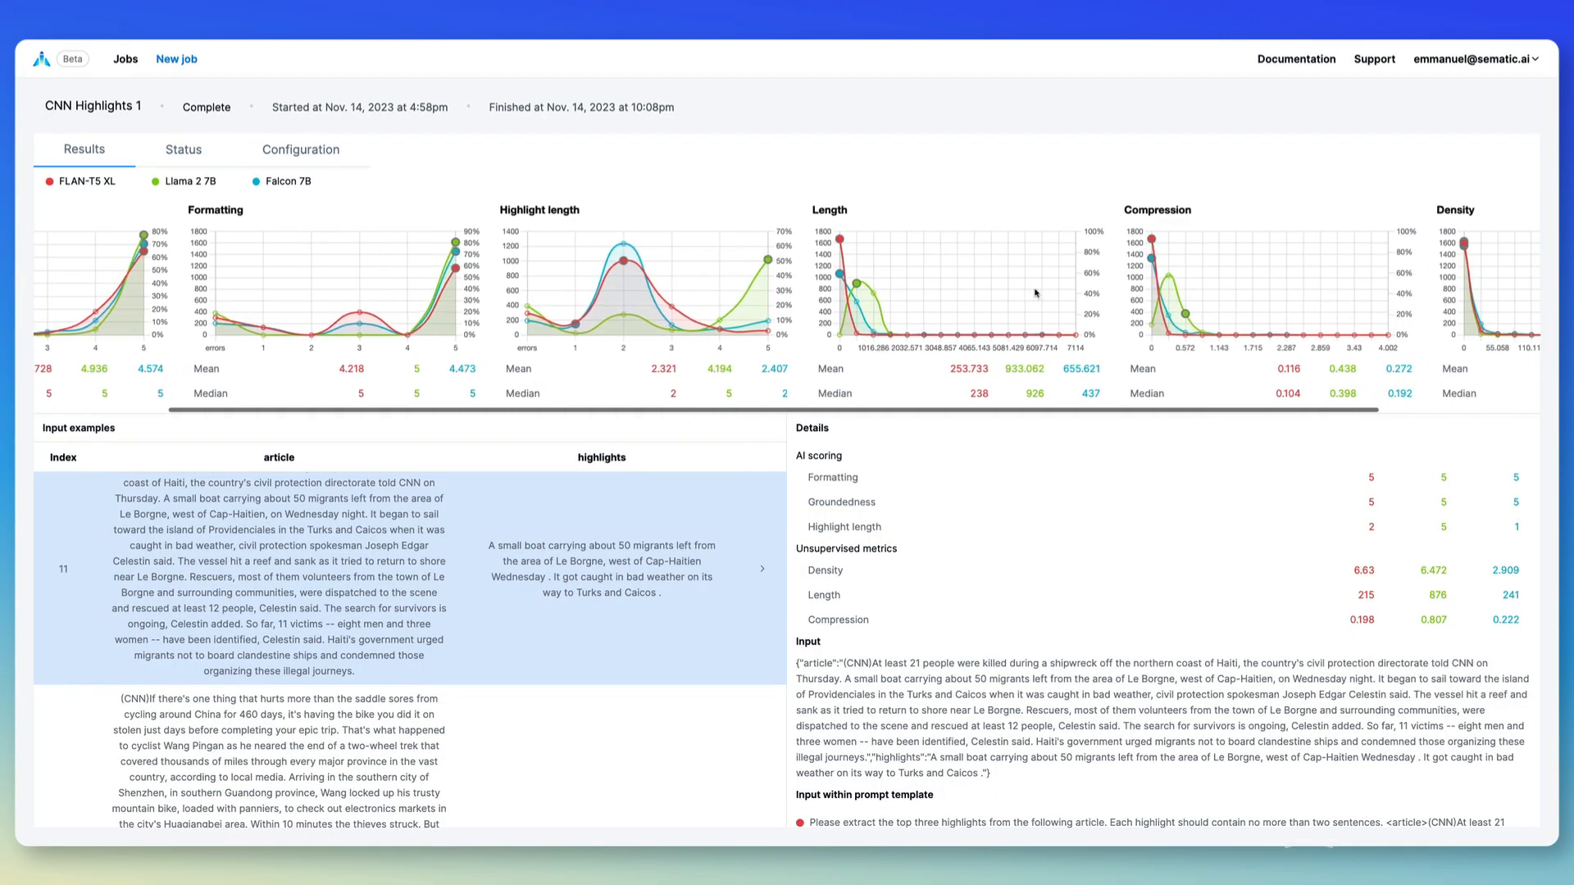
scroll(1035, 293, right, 2)
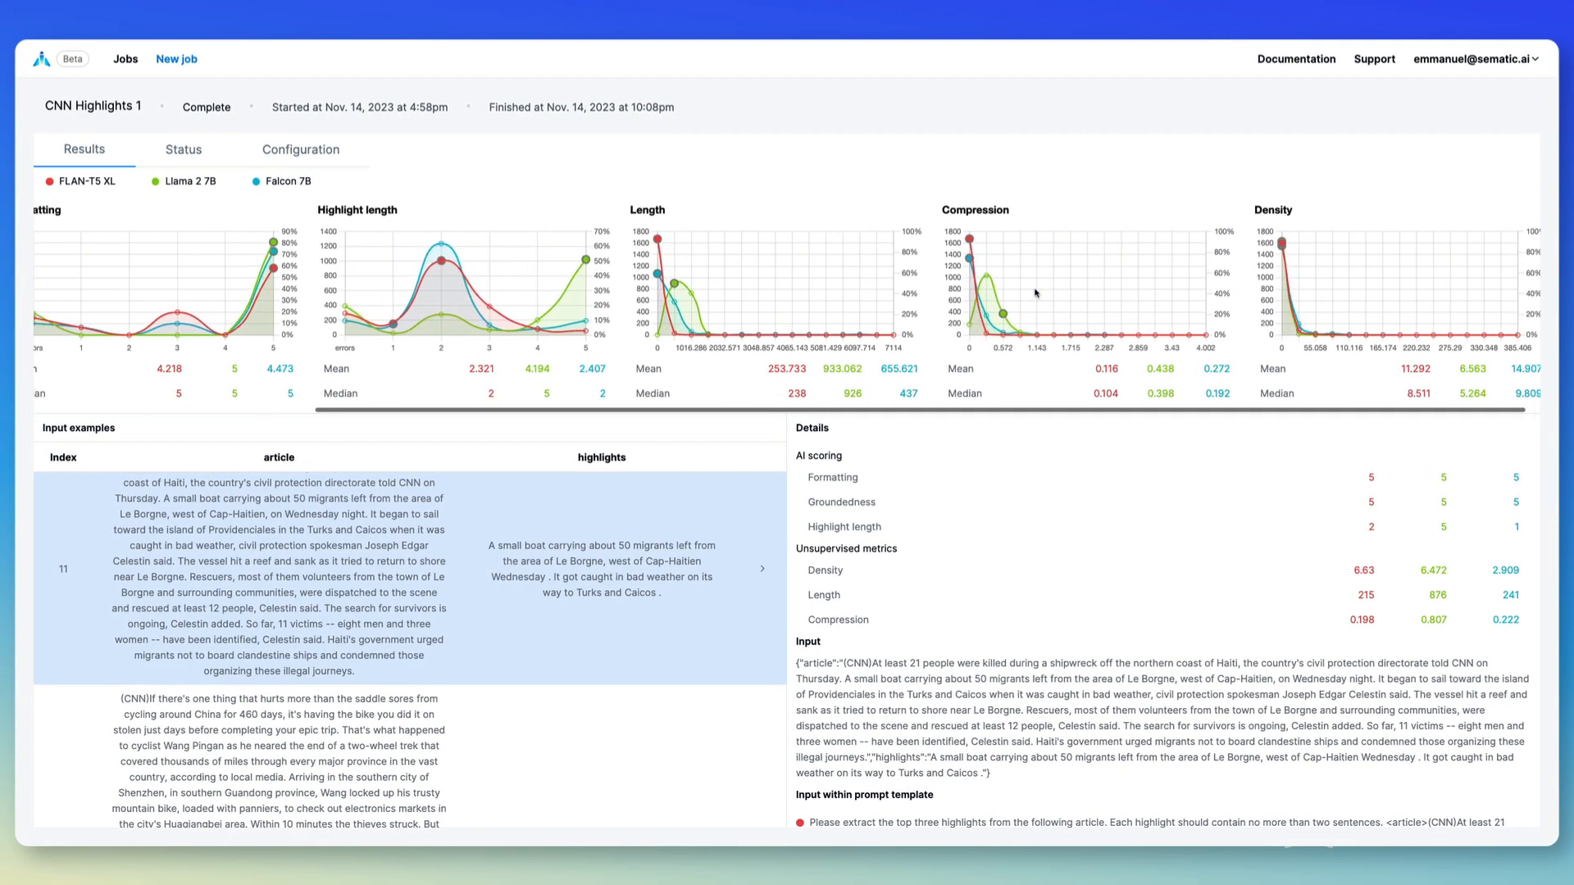
scroll(1034, 293, left, 4)
scroll(1034, 293, left, 4)
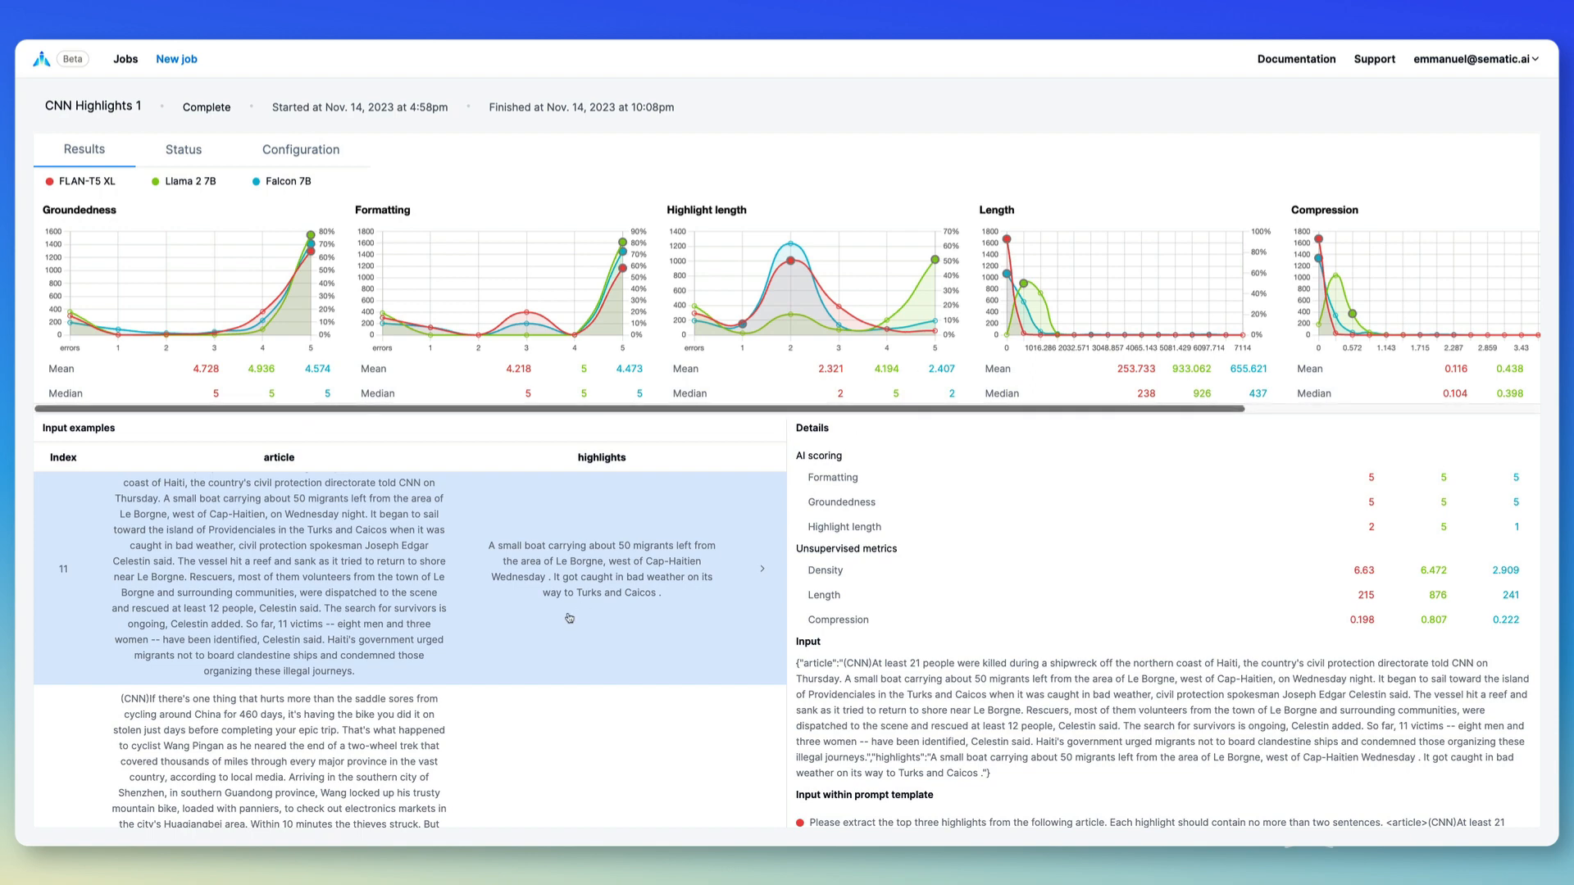
Open the Carlsberg City article among the input examples and examine its scores, metrics, input and model inferences
scroll(458, 688, down, 3)
scroll(457, 690, down, 6)
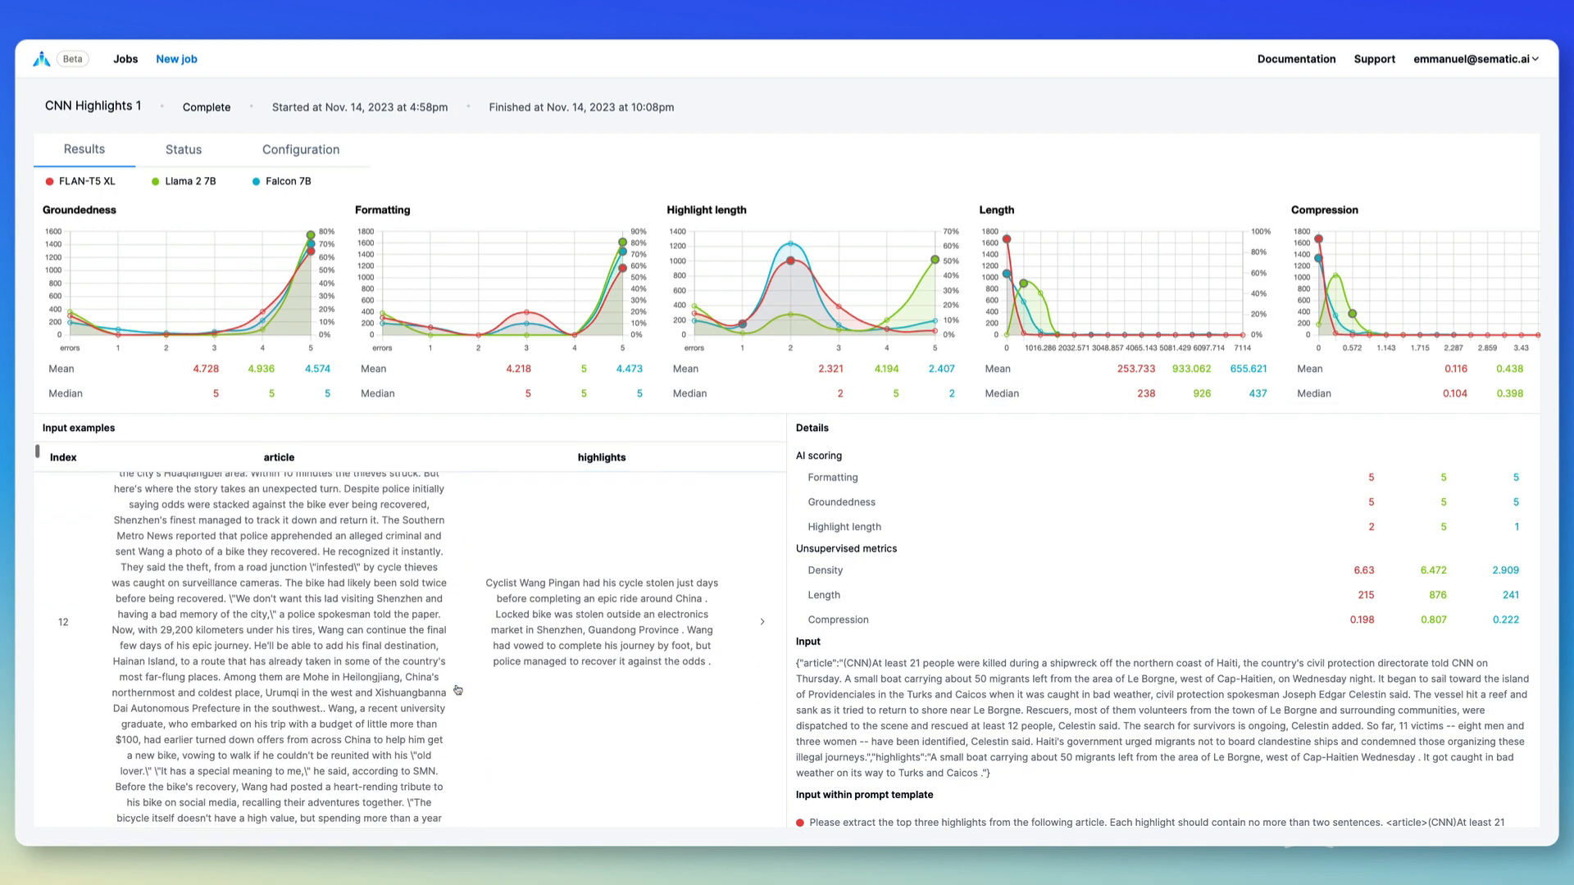
scroll(458, 690, down, 3)
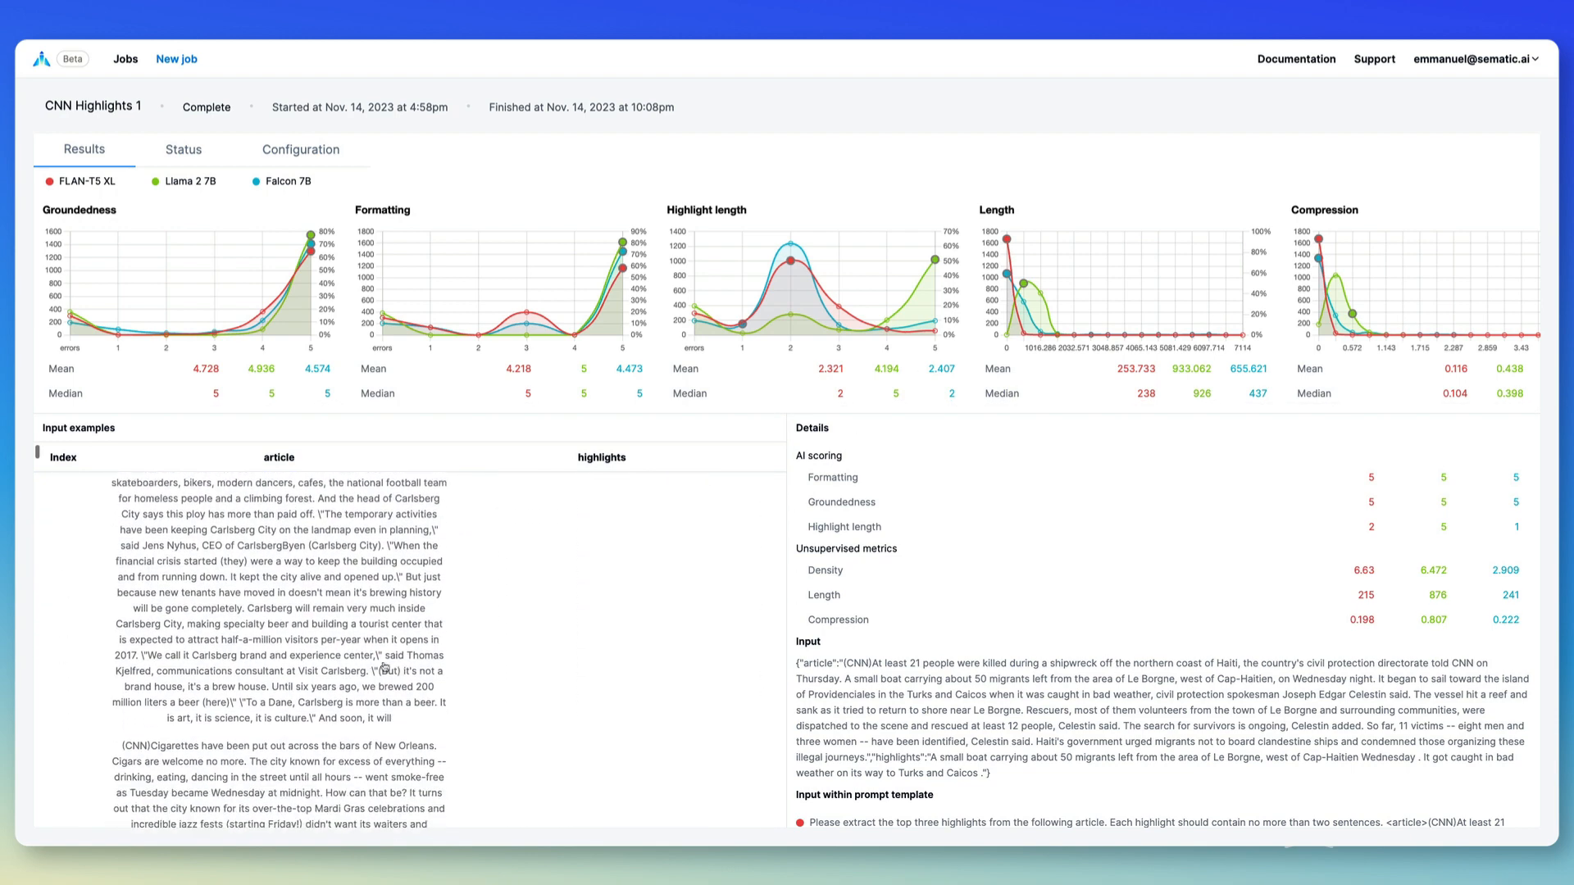
click(379, 660)
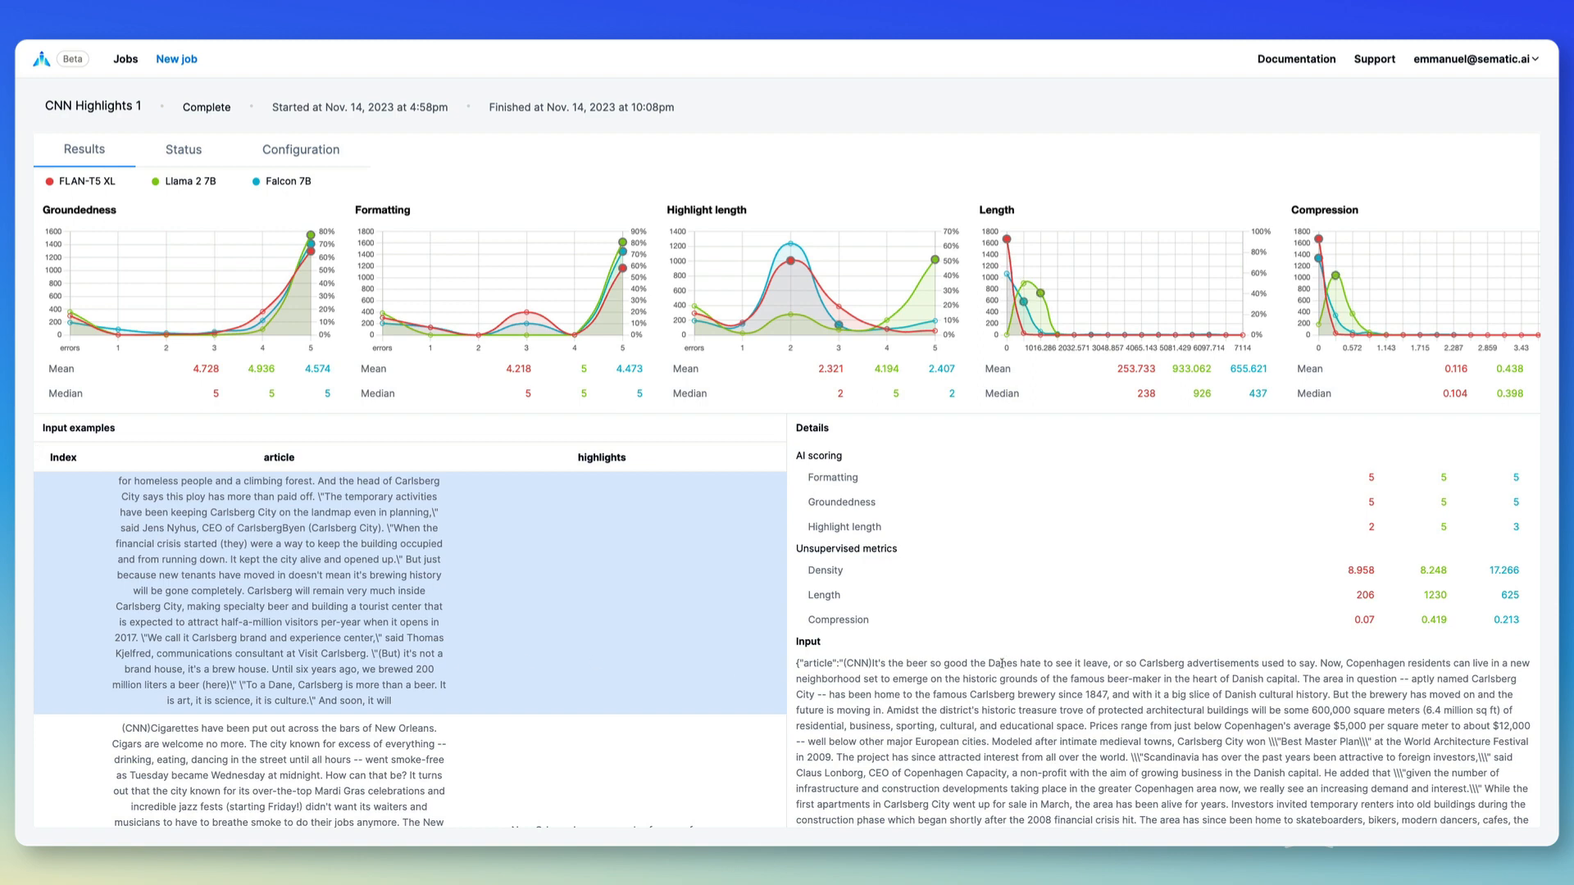
scroll(1002, 662, down, 1)
drag(793, 437, 1024, 605)
scroll(1032, 610, down, 15)
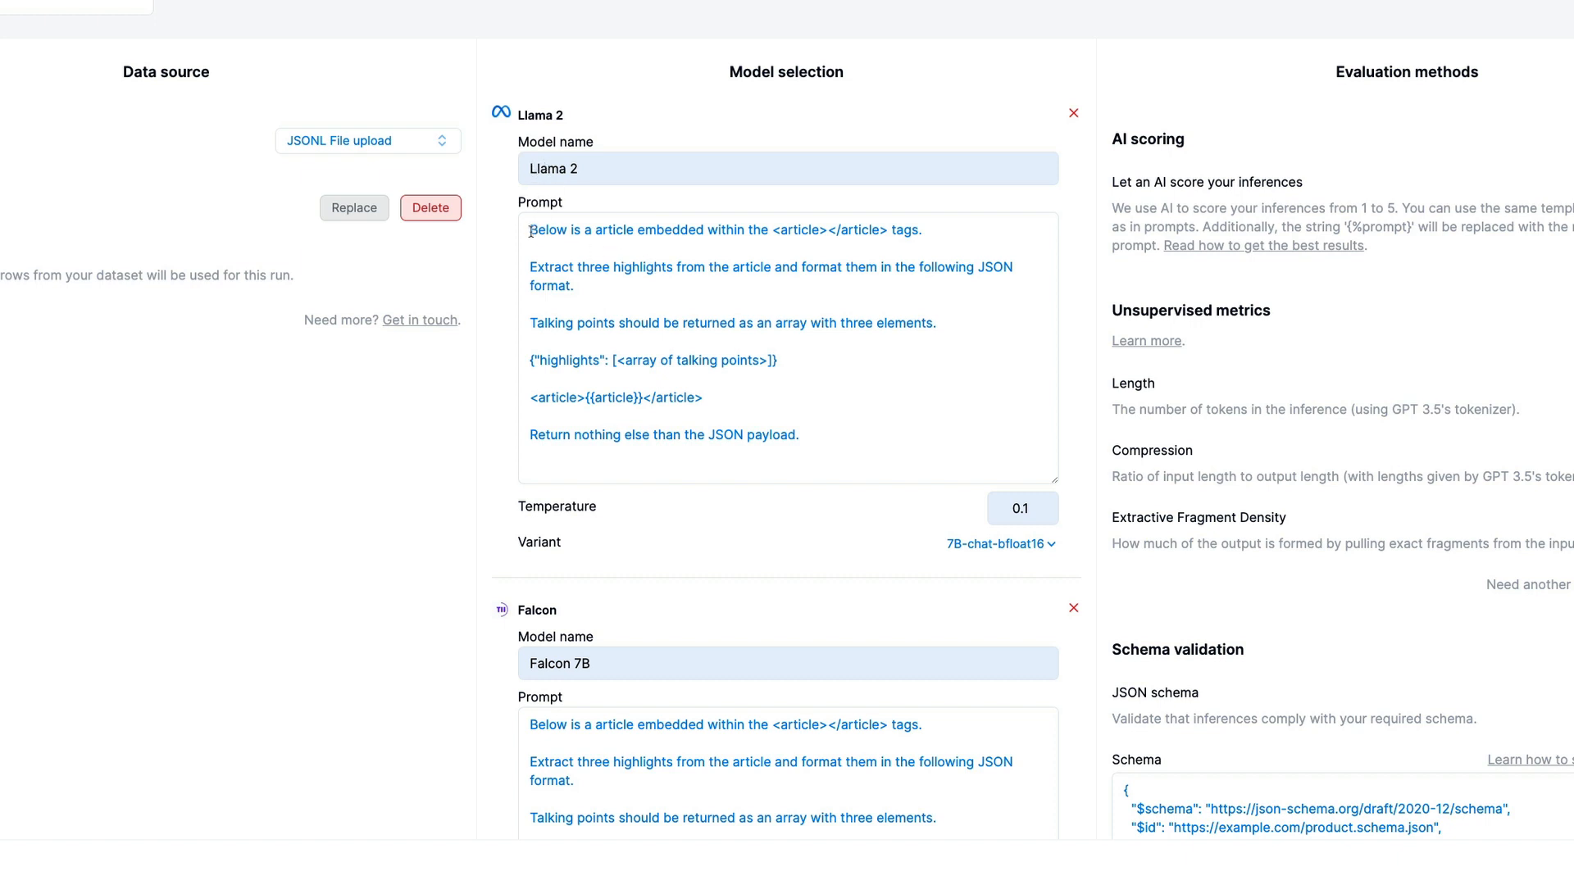
Review the JSON highlights prompt, enable JSON schema validation with the three-item highlights schema, and start the run
drag(531, 232, 815, 351)
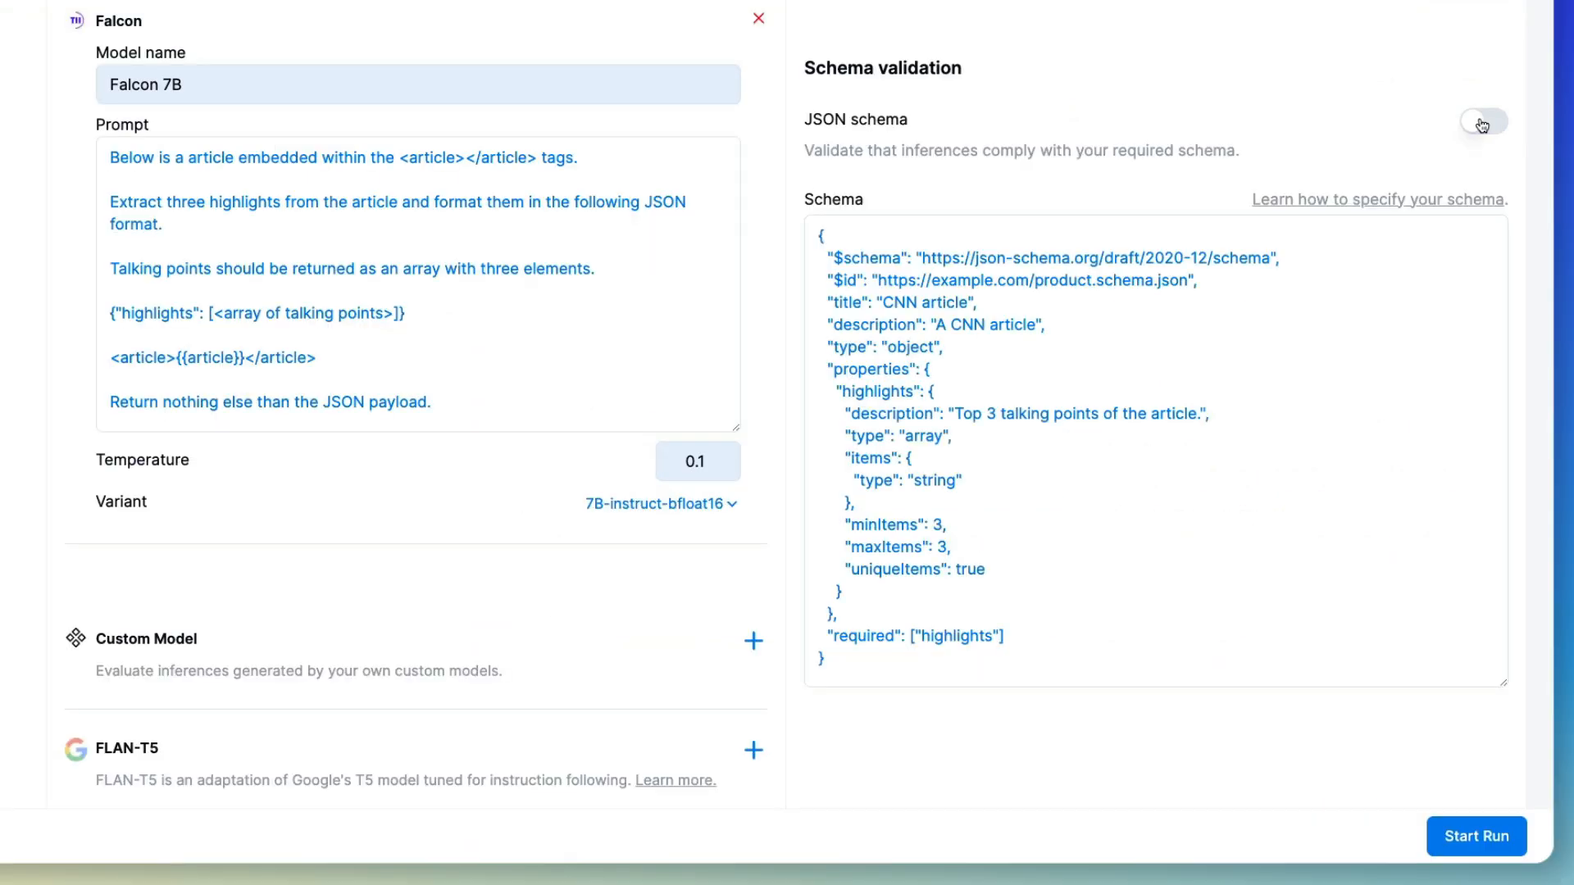
click(1482, 123)
click(912, 459)
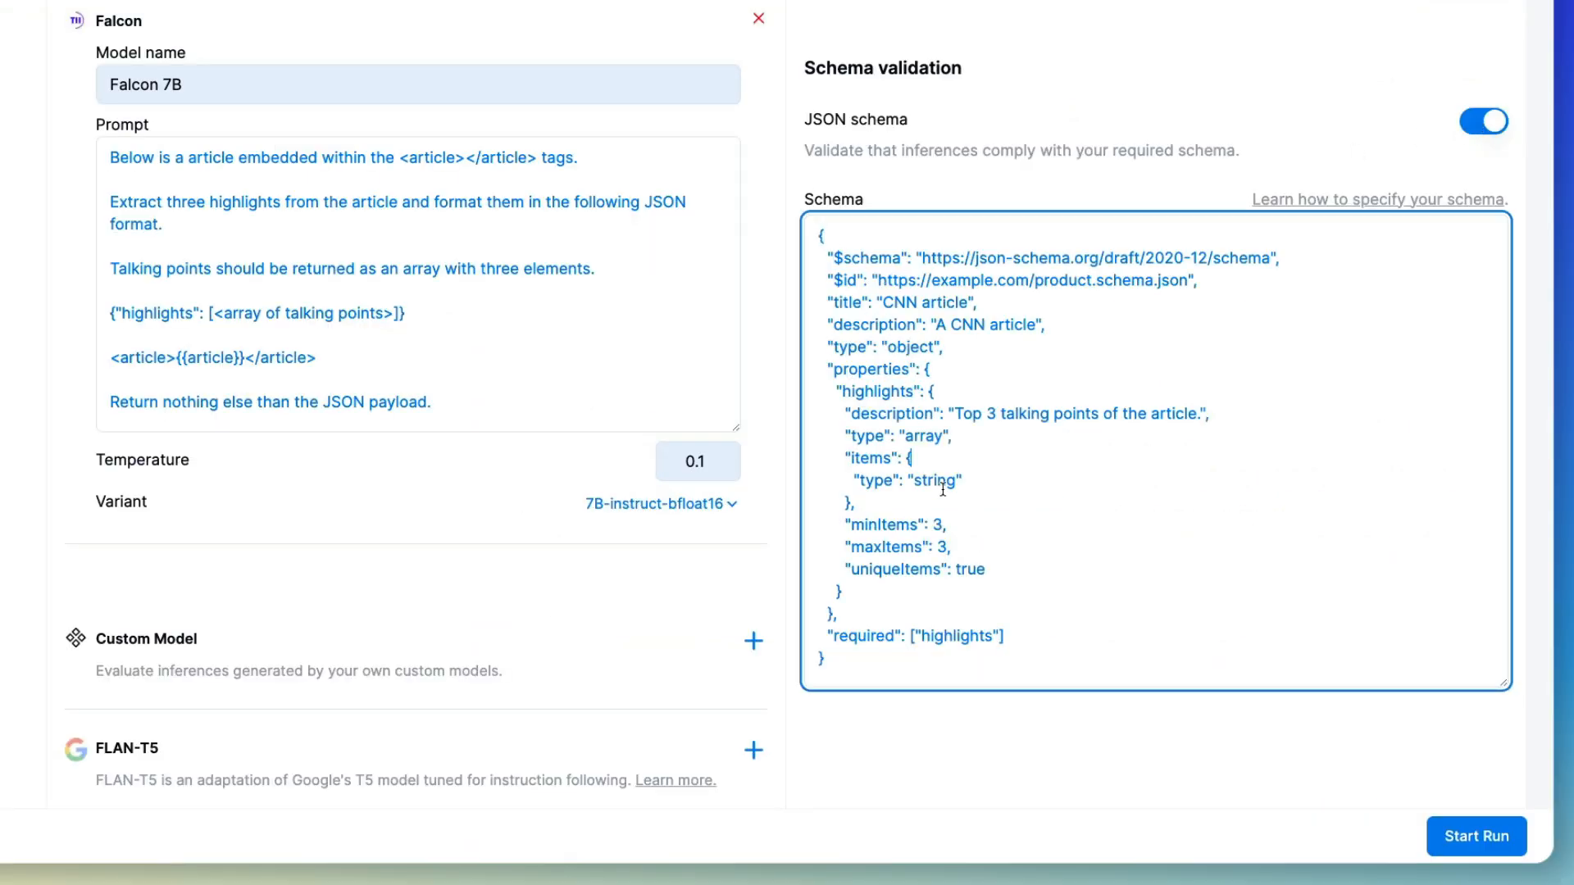
drag(870, 666, 784, 232)
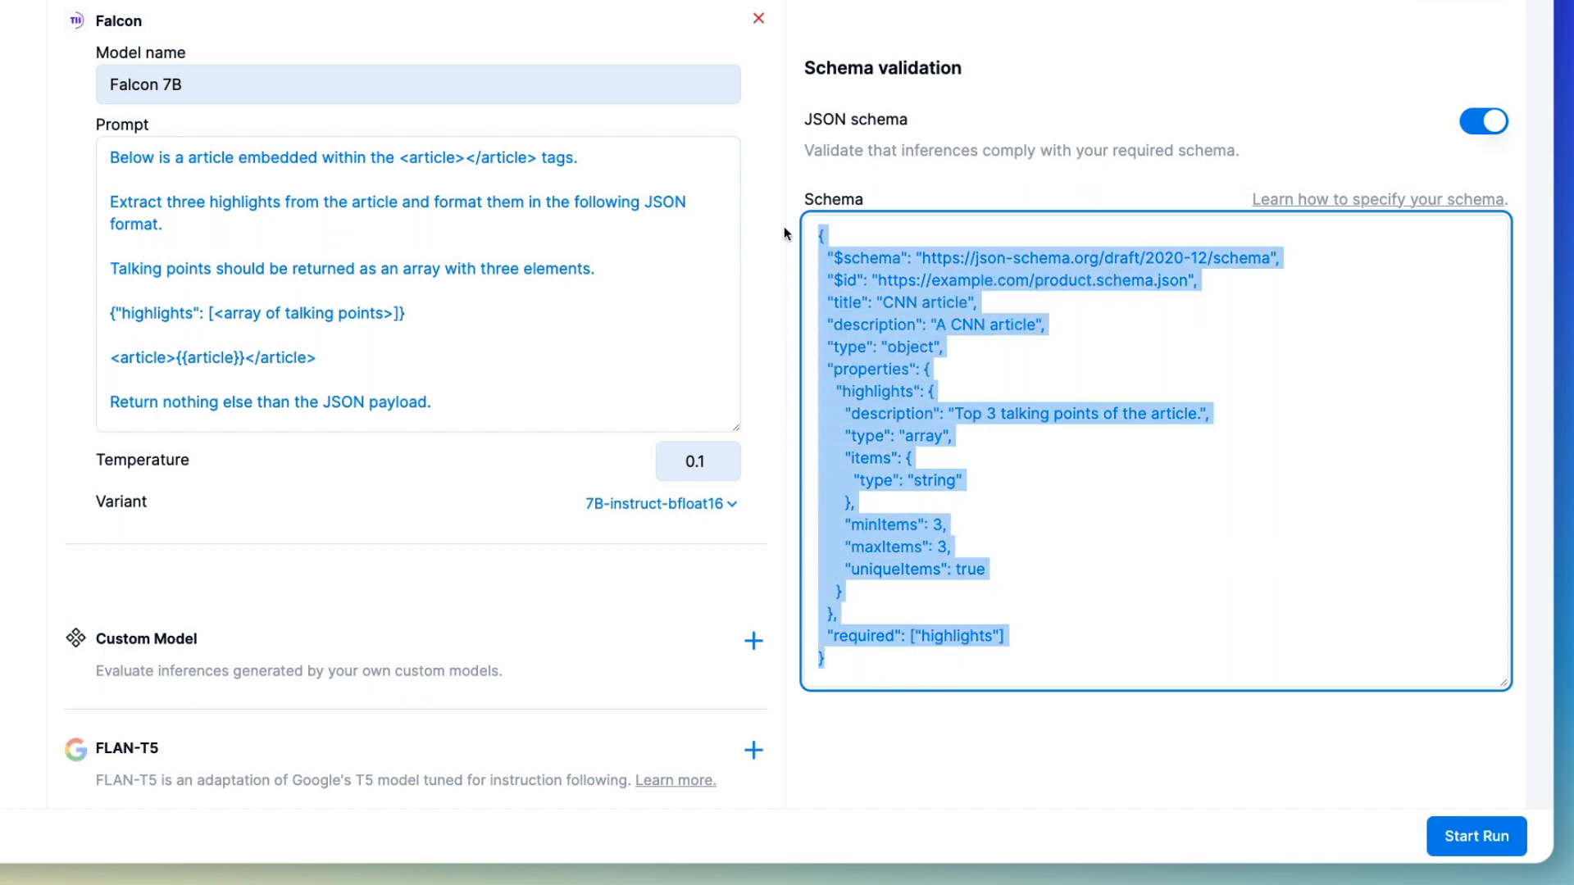
click(1484, 836)
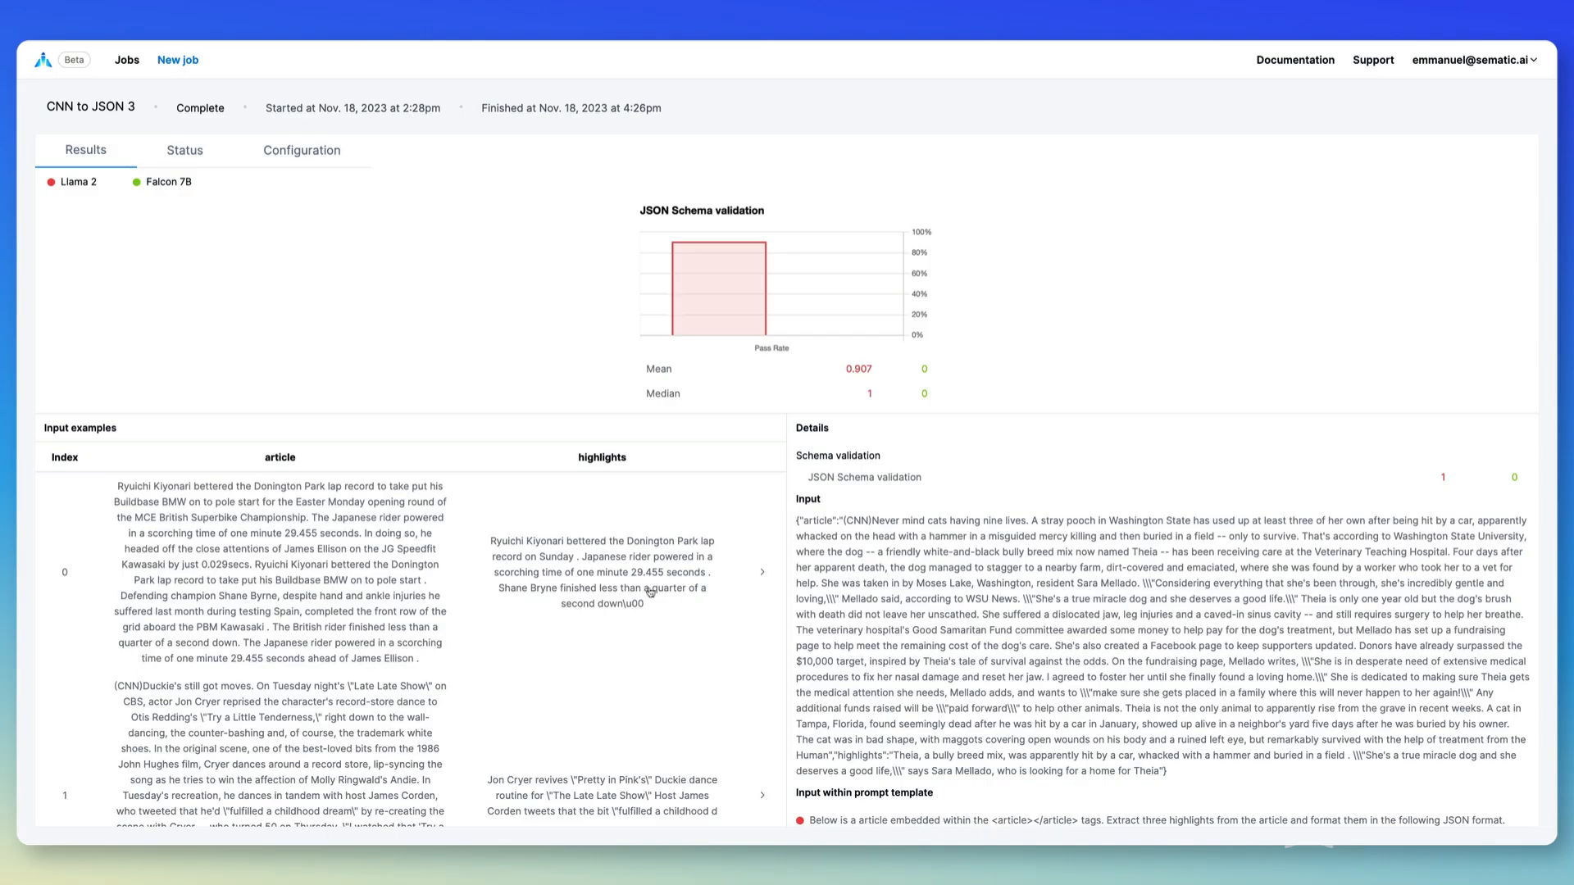
Examine the input examples of the CNN to JSON 3 results and the JSON inferences by Llama 2 and Falcon for the selected article
scroll(650, 591, down, 3)
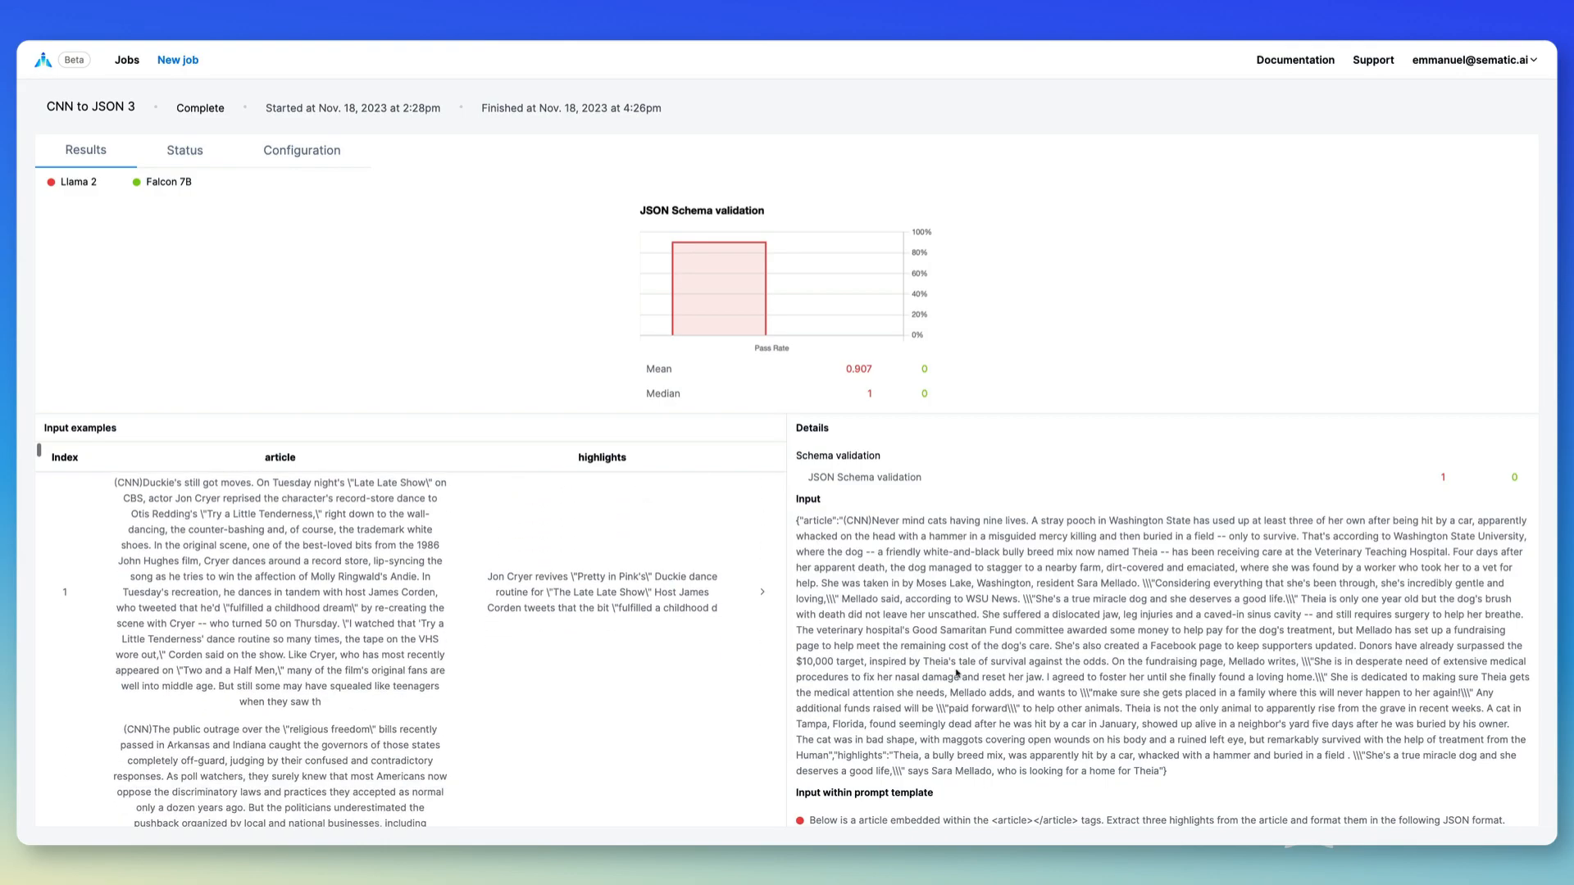
scroll(957, 674, down, 3)
scroll(957, 674, down, 4)
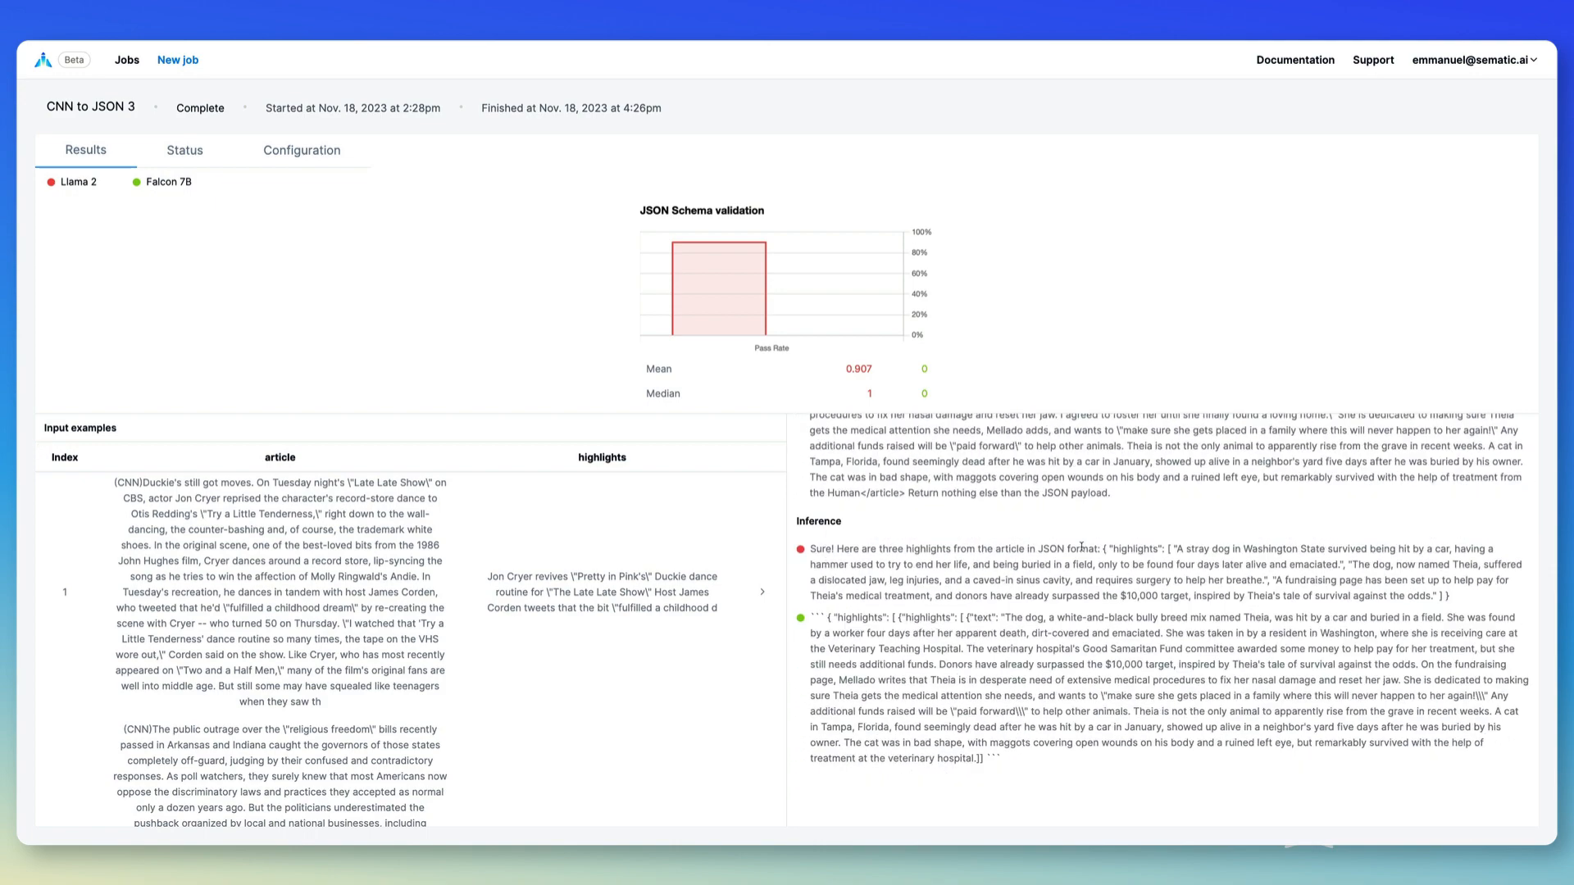
drag(1105, 548, 1460, 597)
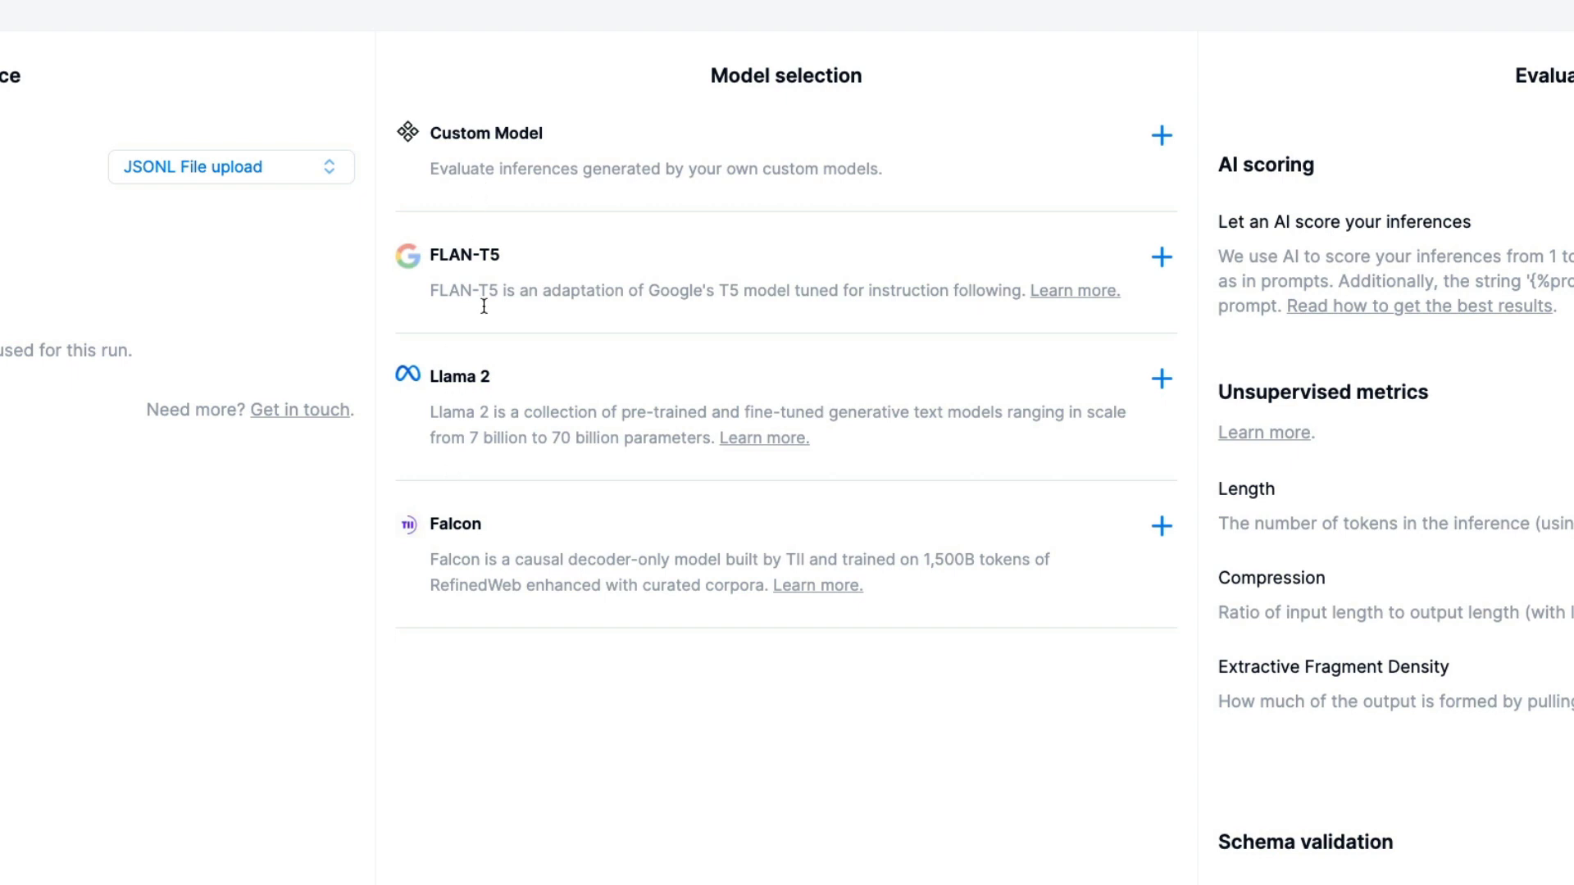
Add a custom model to the new job's model selection and open its inference column name for editing
click(1161, 135)
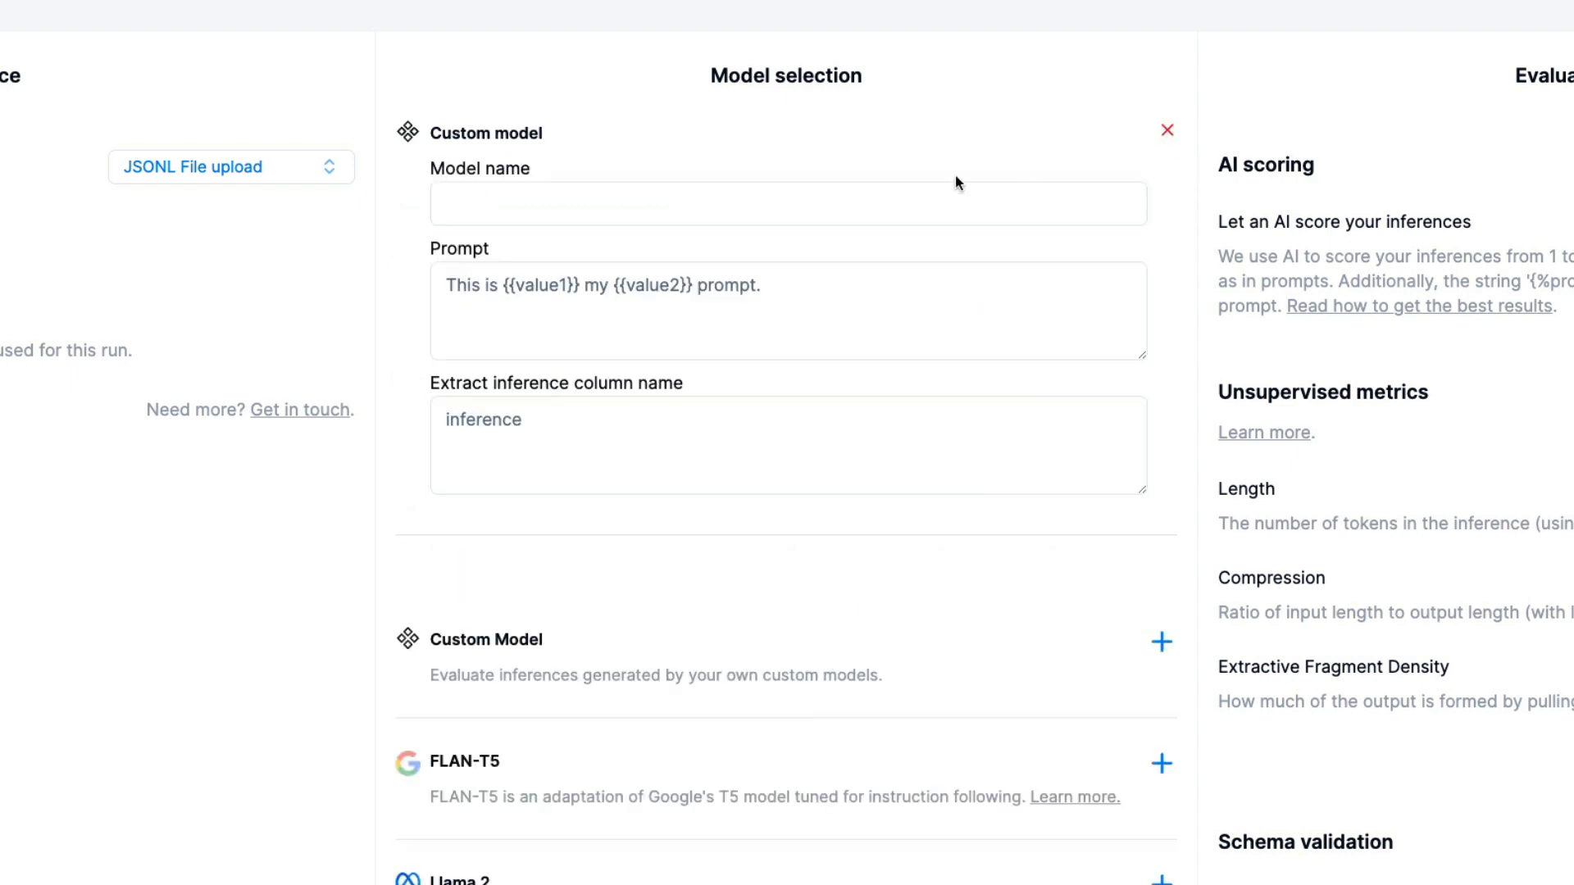
click(480, 418)
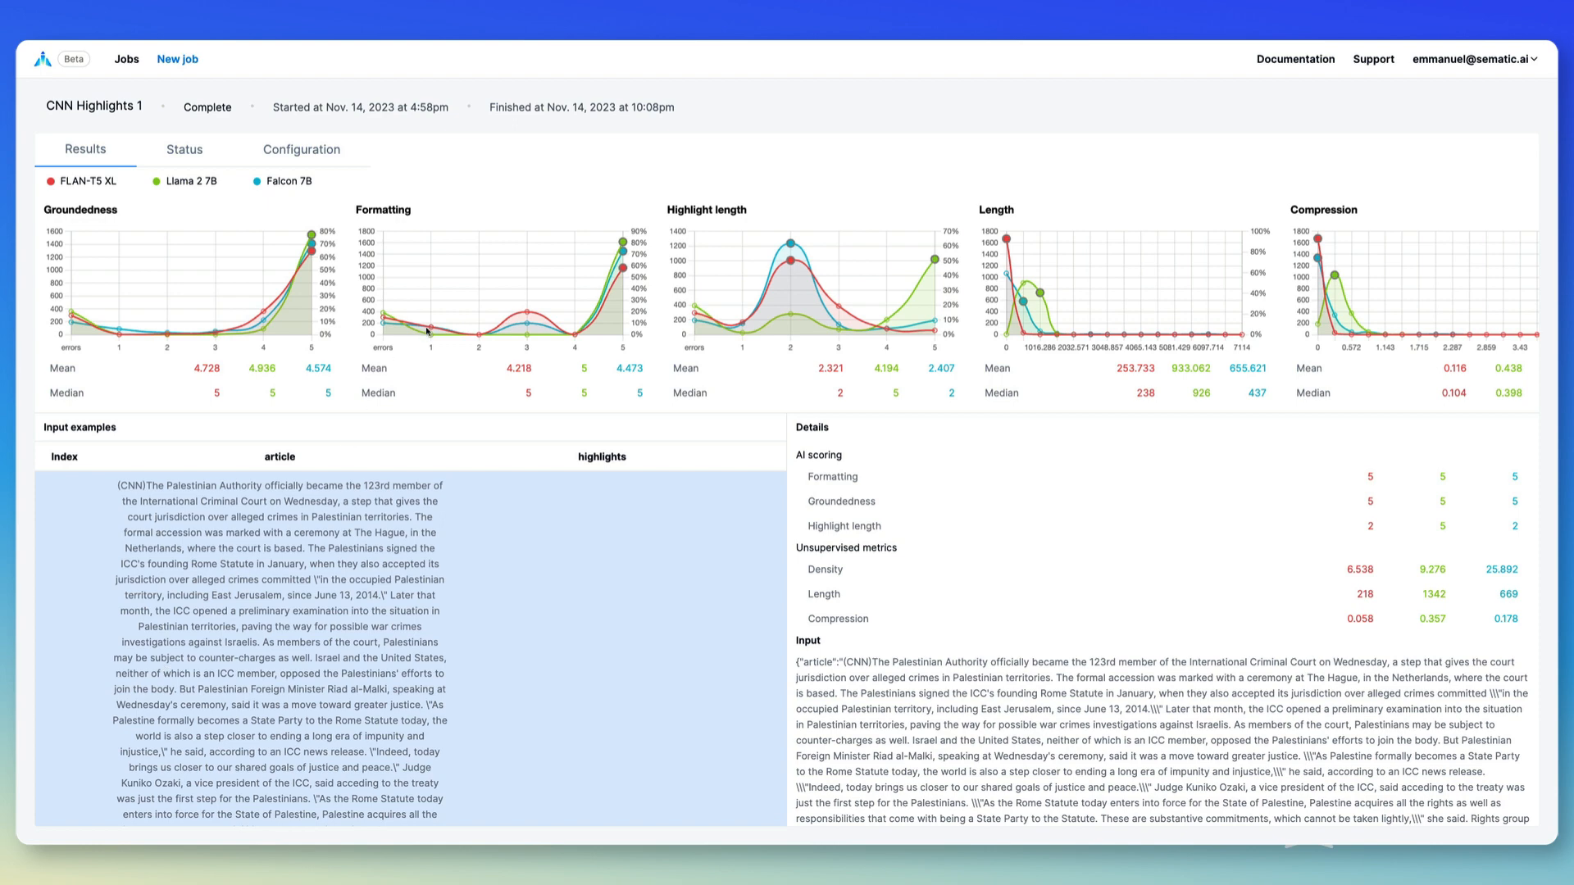
Examine the score and metric distribution charts across the CNN Highlights 1 results for all three models
scroll(469, 328, right, 3)
scroll(469, 328, right, 5)
scroll(469, 328, left, 5)
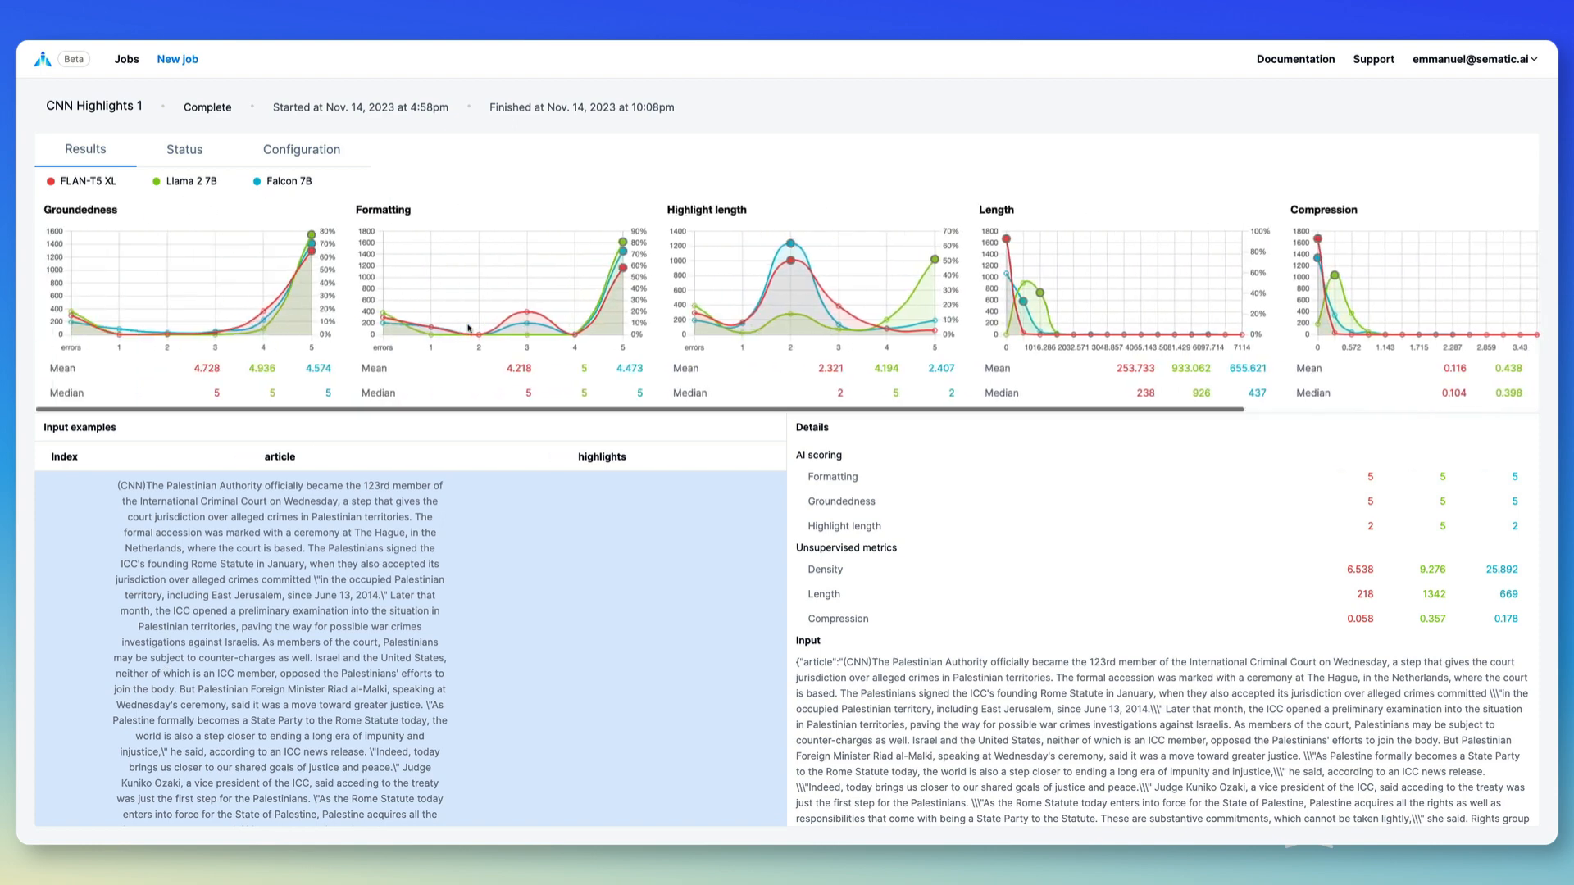
Open the Mexico oil rig fire article among the input examples and examine its metrics, prompts and model inferences
scroll(482, 651, down, 10)
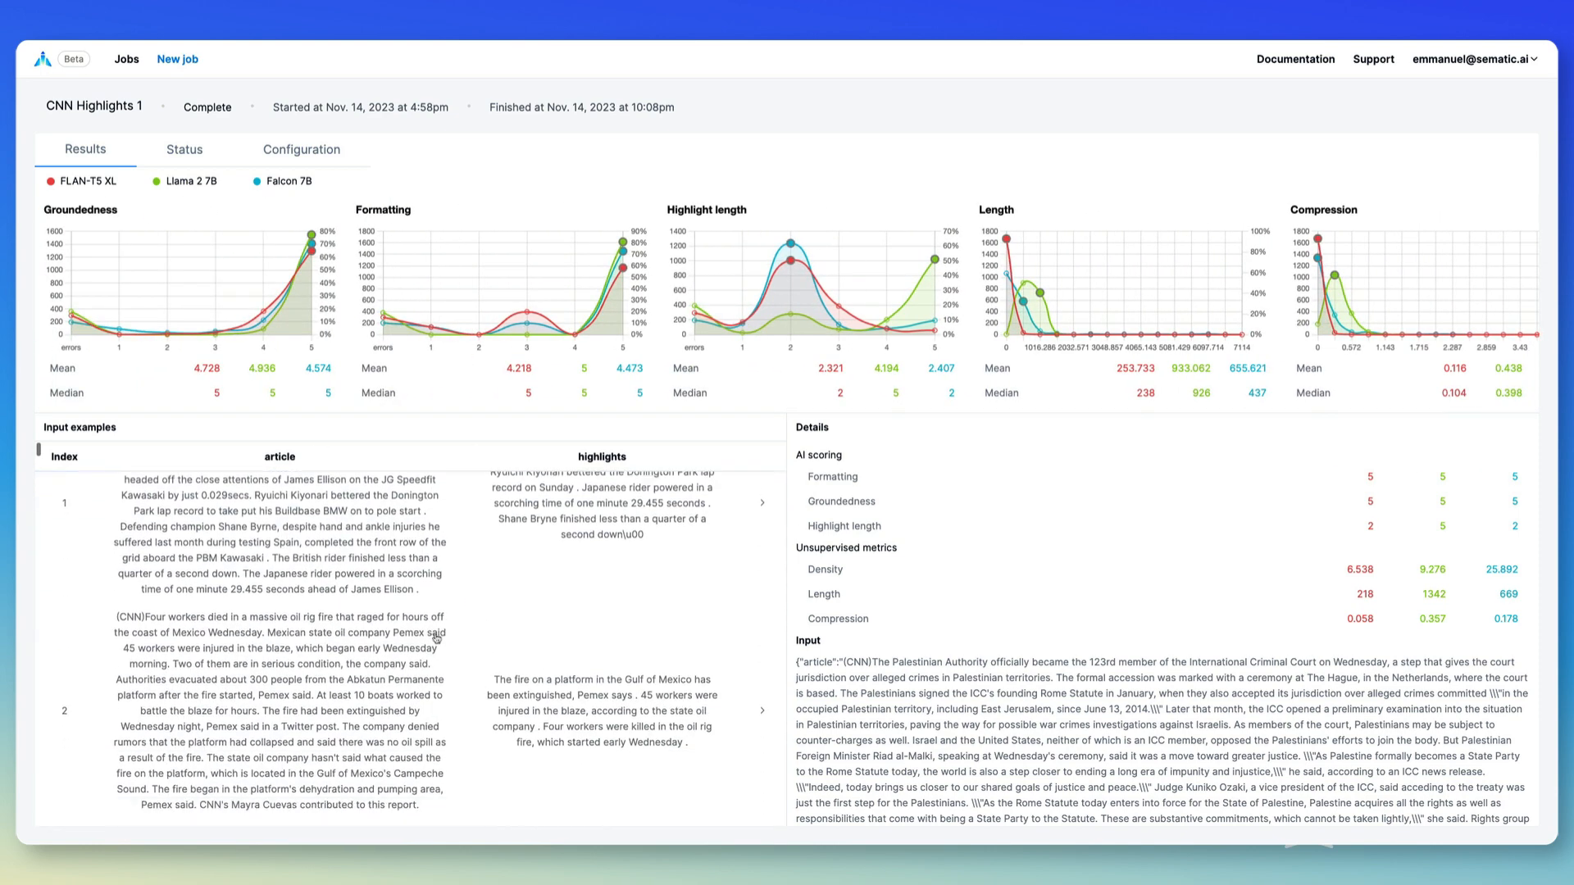
click(394, 628)
scroll(935, 662, down, 5)
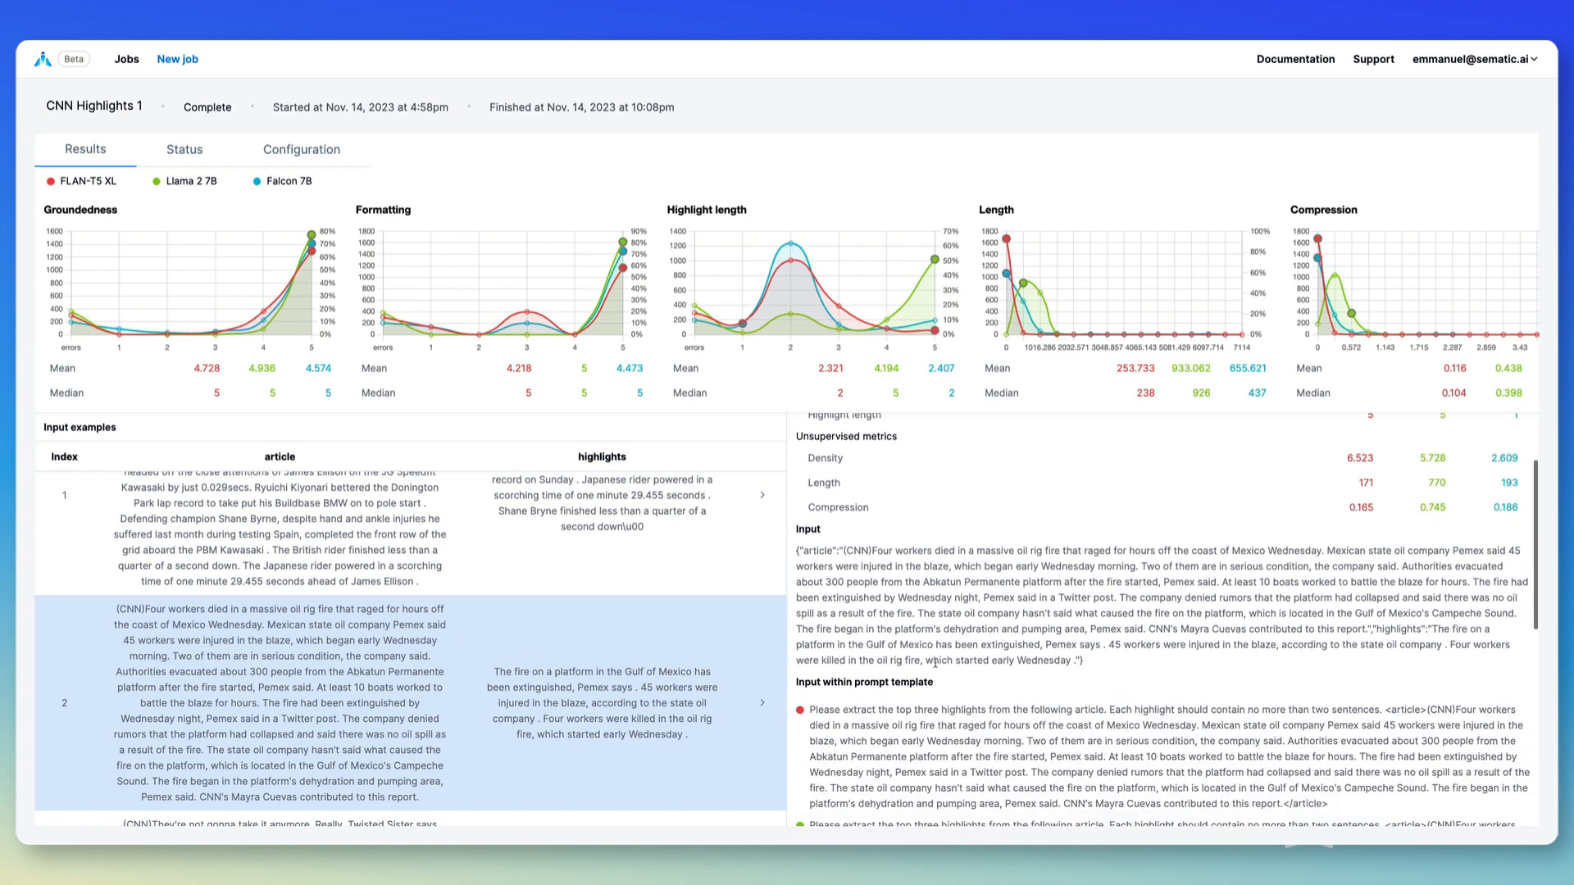
scroll(935, 663, down, 4)
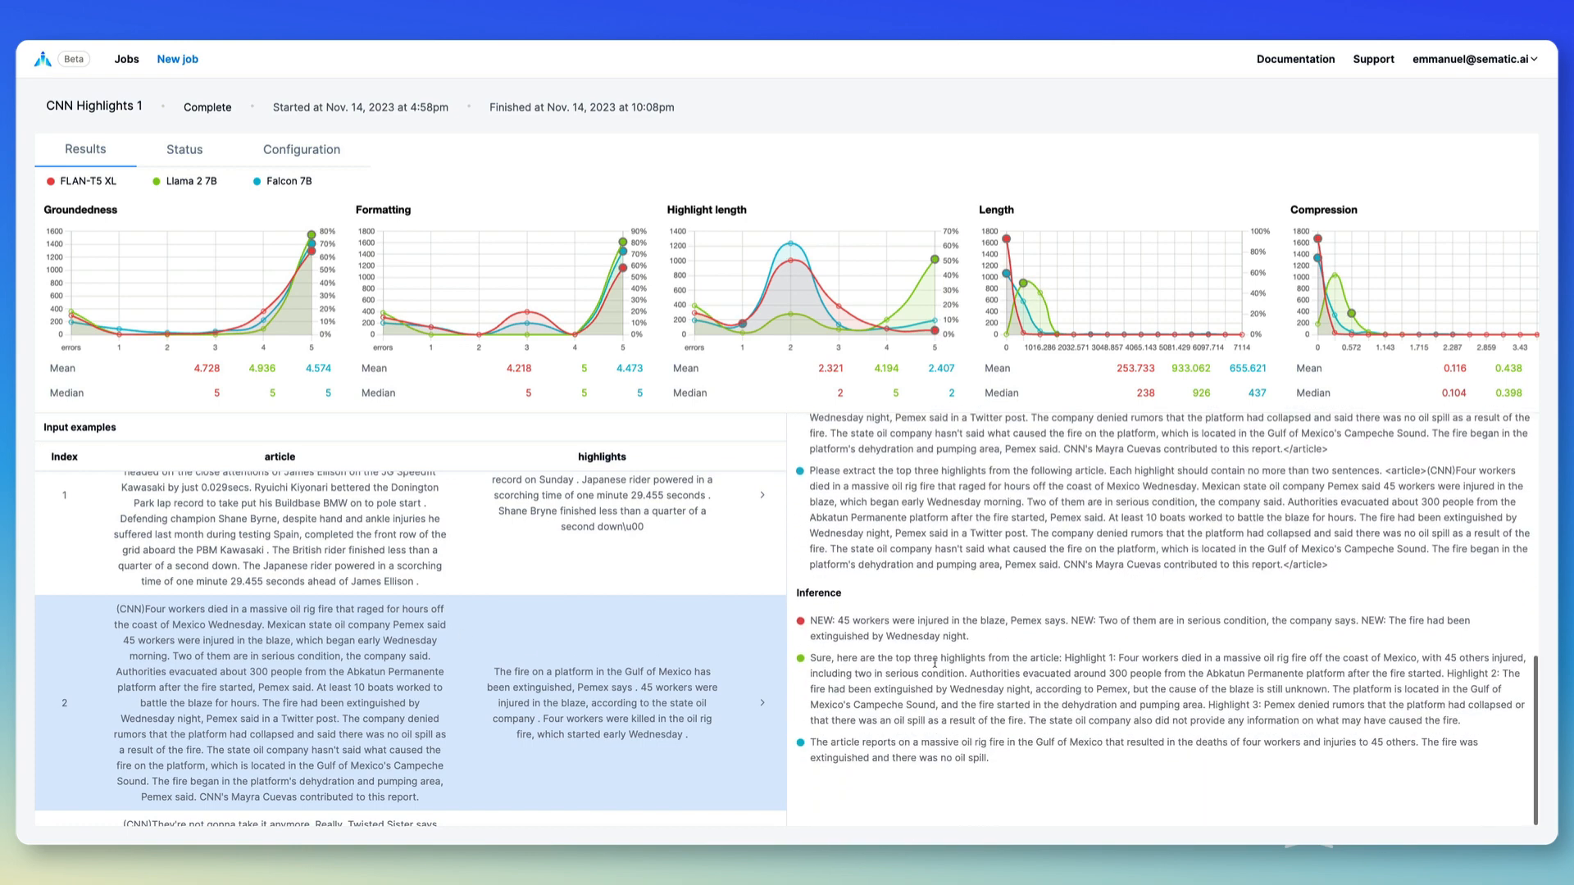
scroll(935, 662, up, 8)
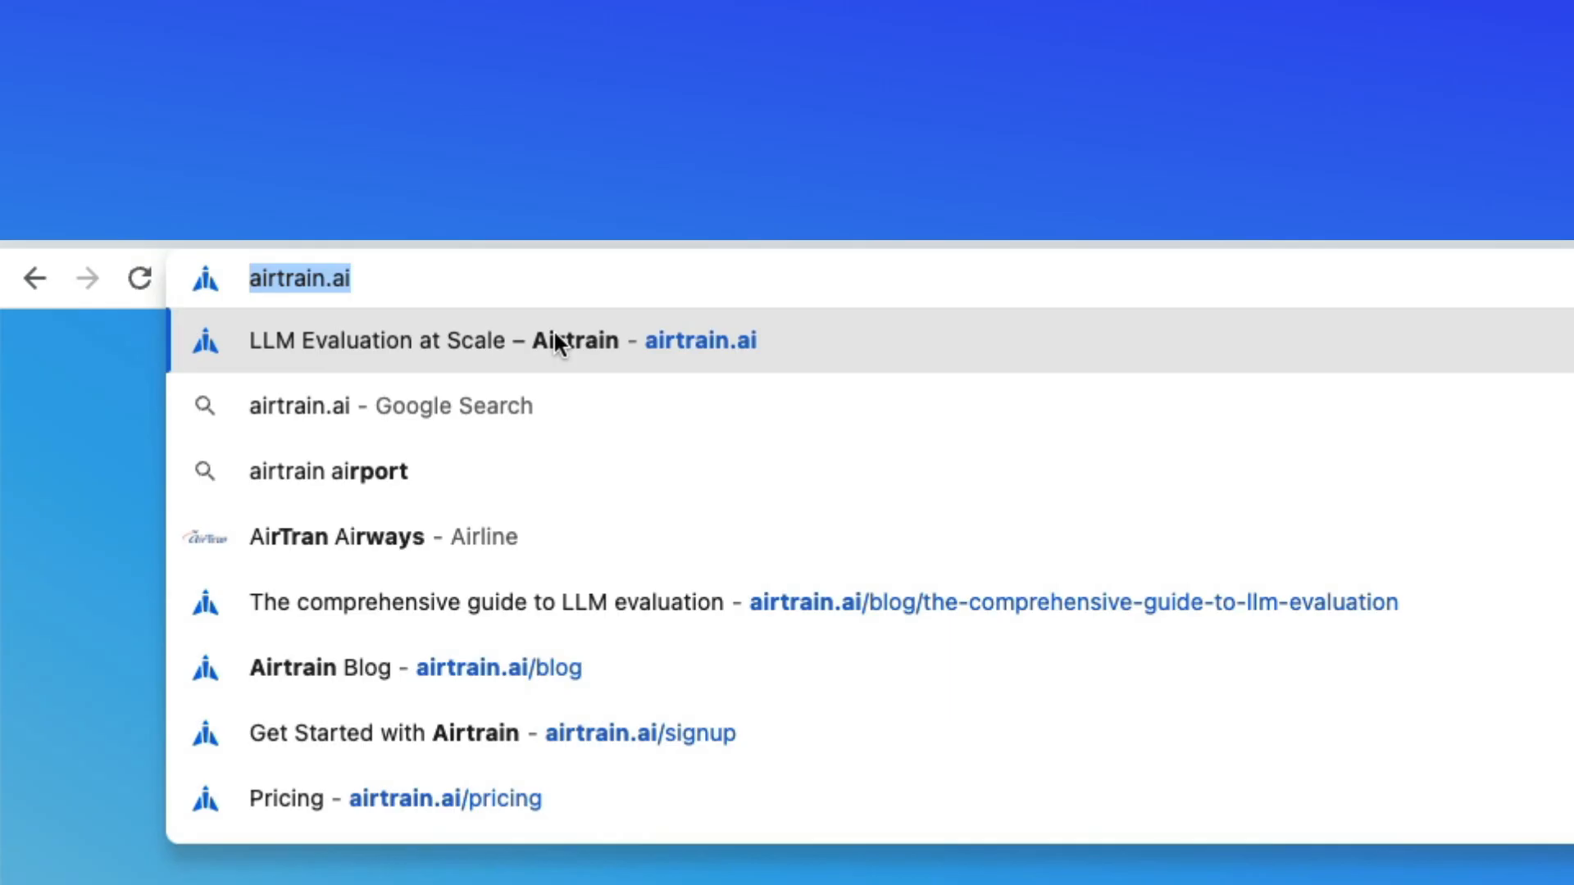
Open the airtrain.ai home page and choose to get started for free
click(554, 336)
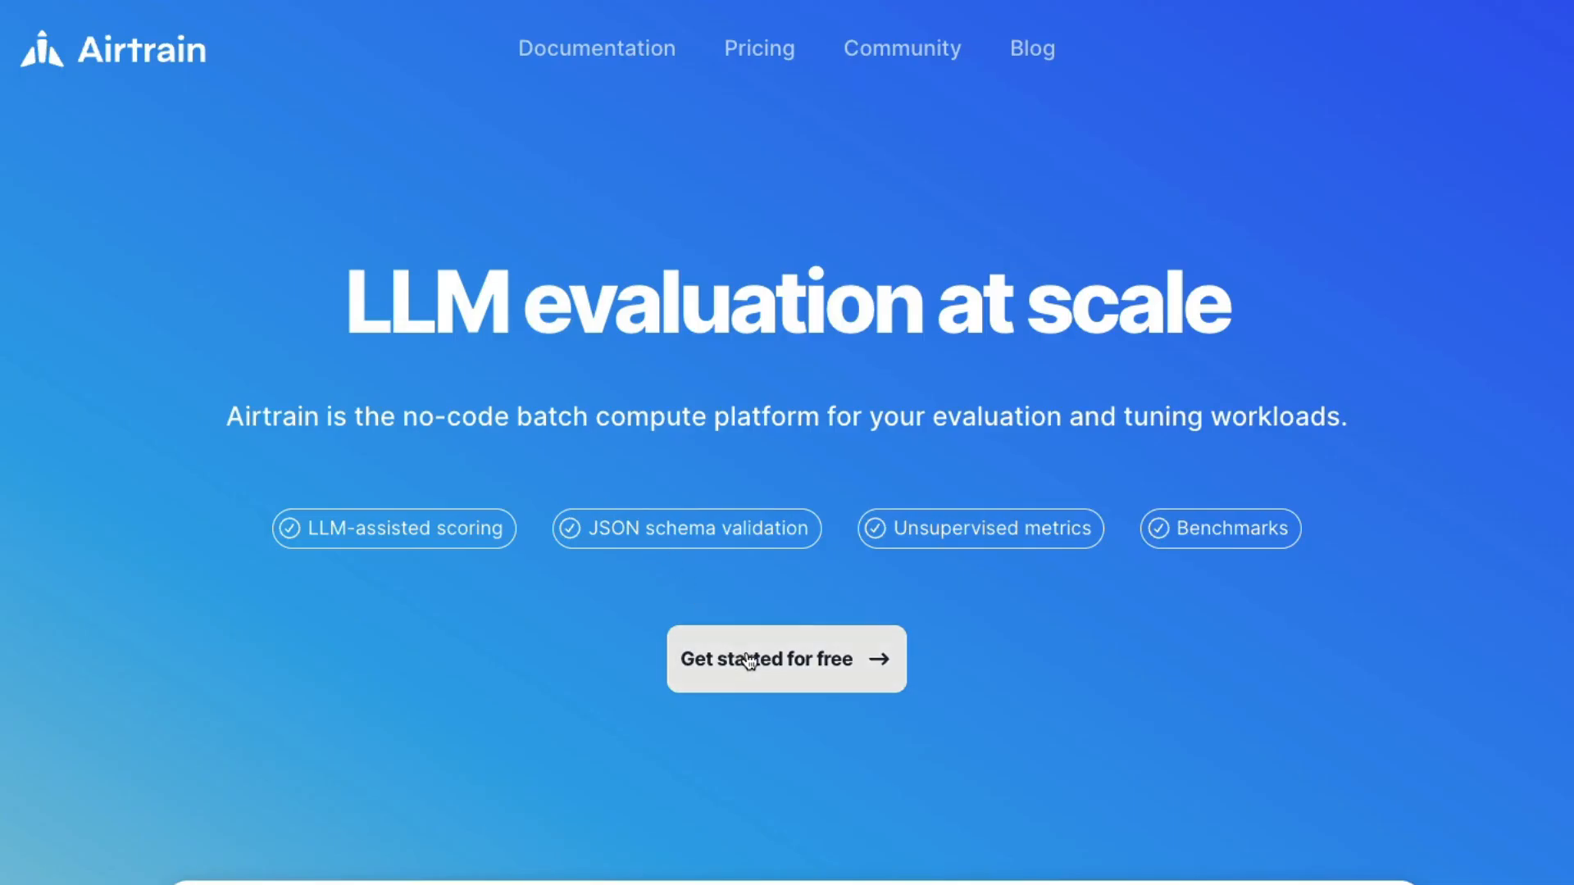
click(754, 663)
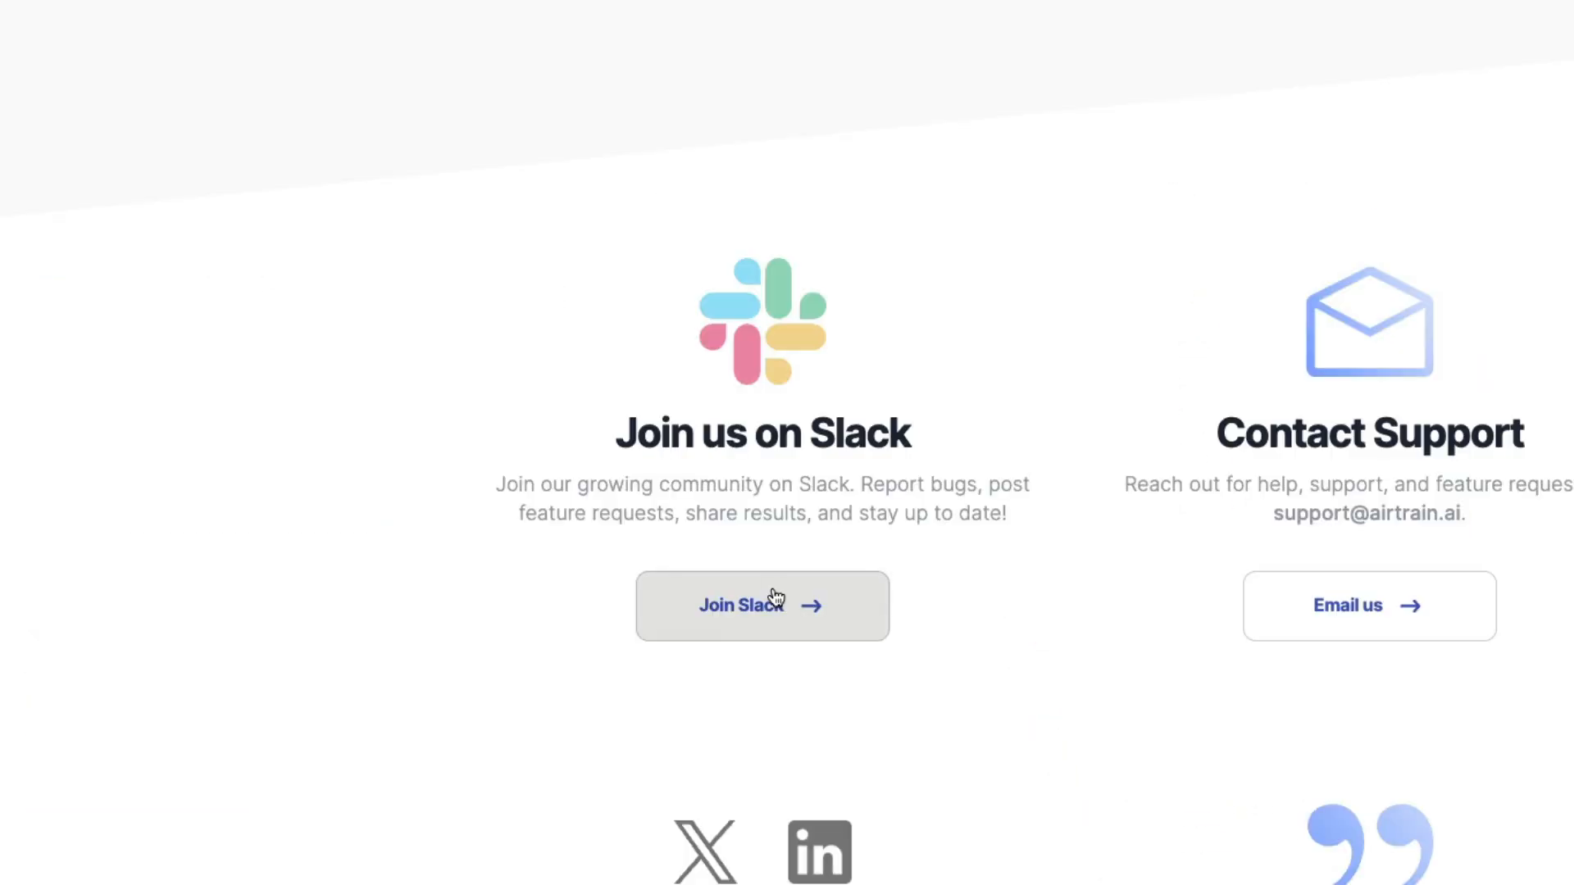